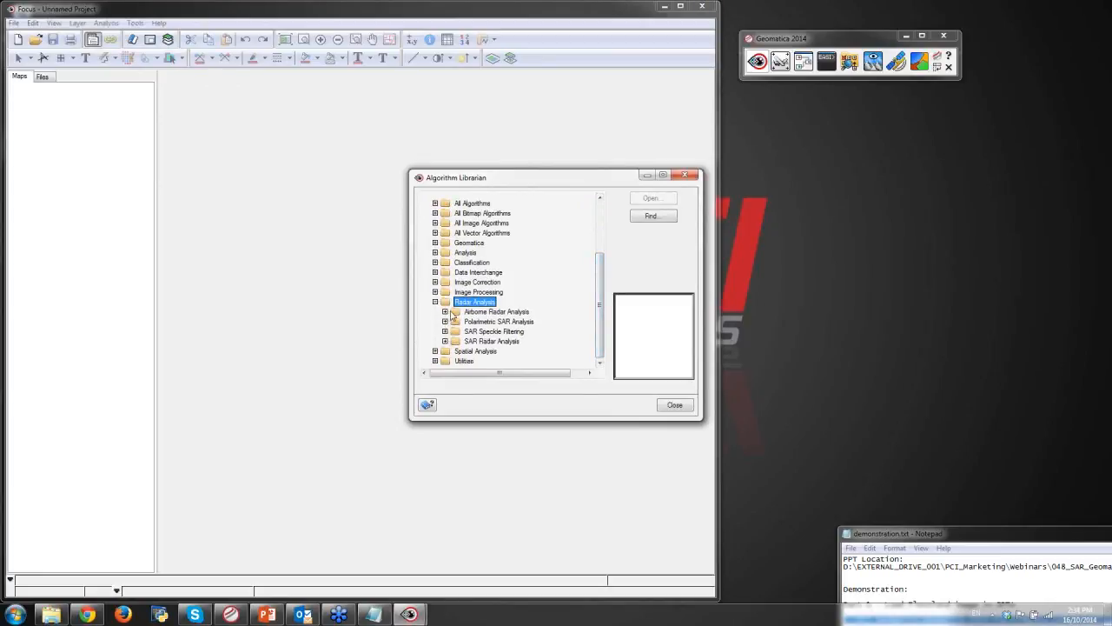
# - Browse the Radar Analysis categories and the SAR Radar Analysis algorithms, and close the Algorithm Librarian
pyautogui.click(483, 313)
pyautogui.click(471, 323)
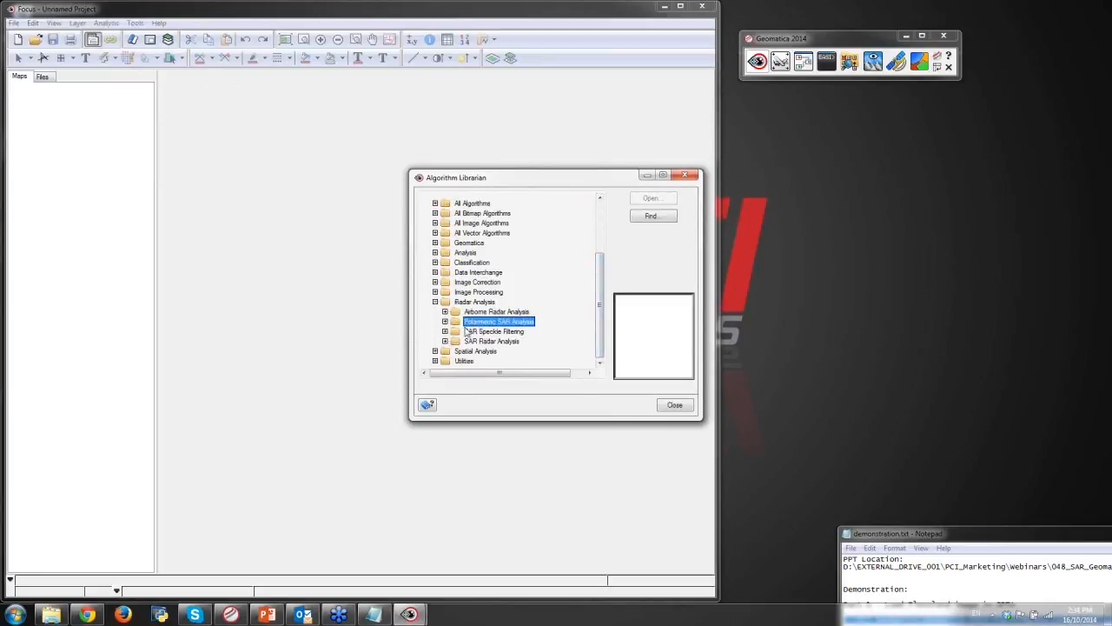
pyautogui.click(474, 332)
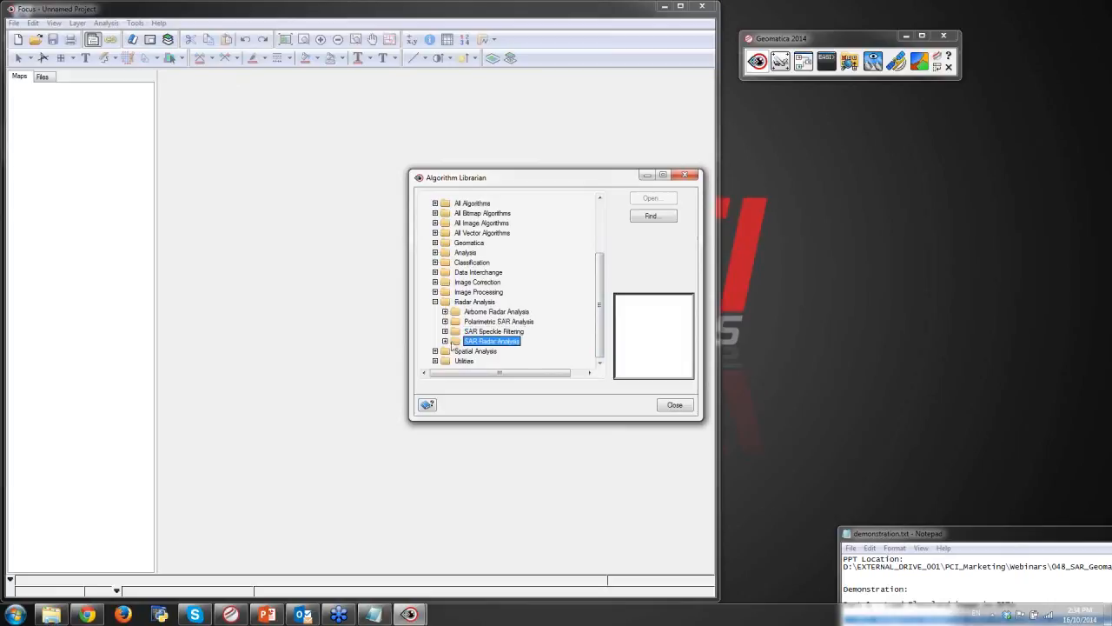
pyautogui.click(444, 341)
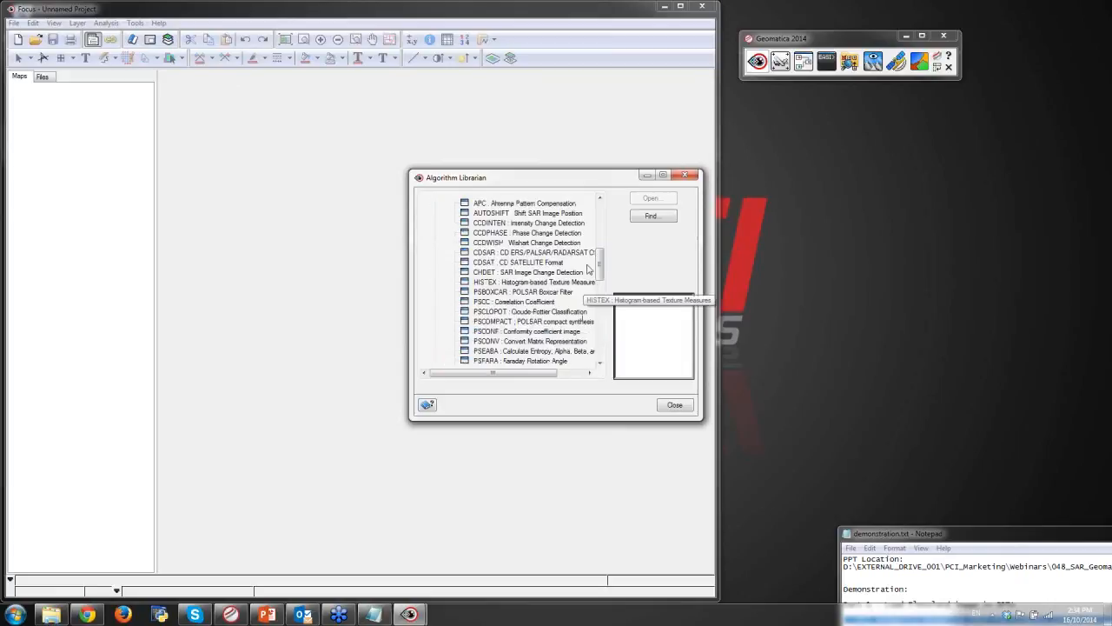
pyautogui.moveTo(600, 265)
pyautogui.mouseDown()
pyautogui.moveTo(599, 348)
pyautogui.moveTo(598, 245)
pyautogui.mouseUp()
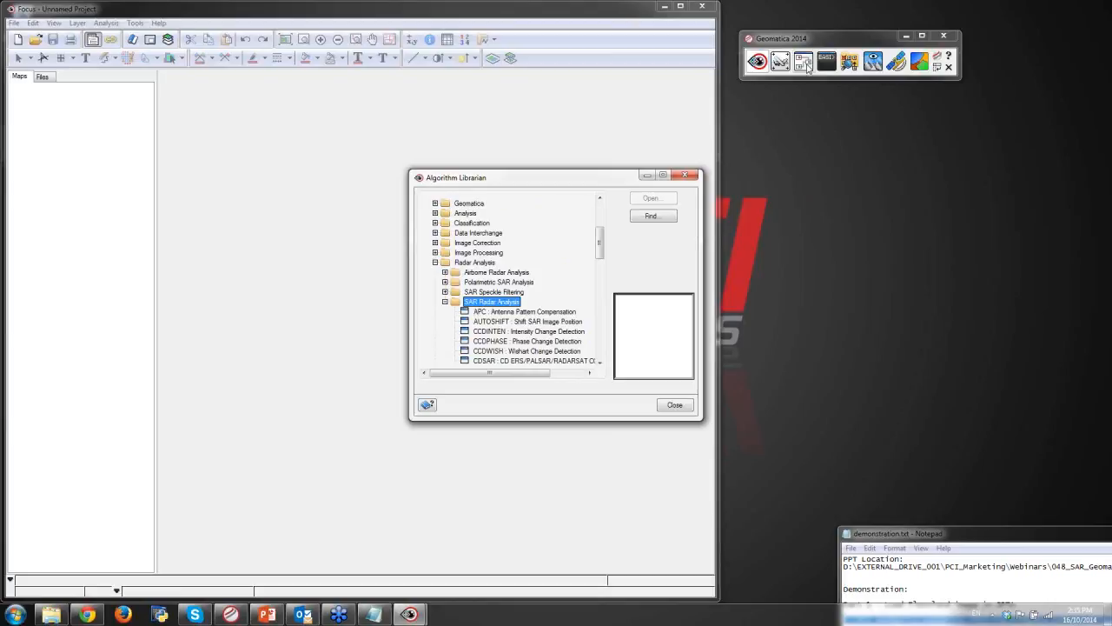
pyautogui.click(686, 175)
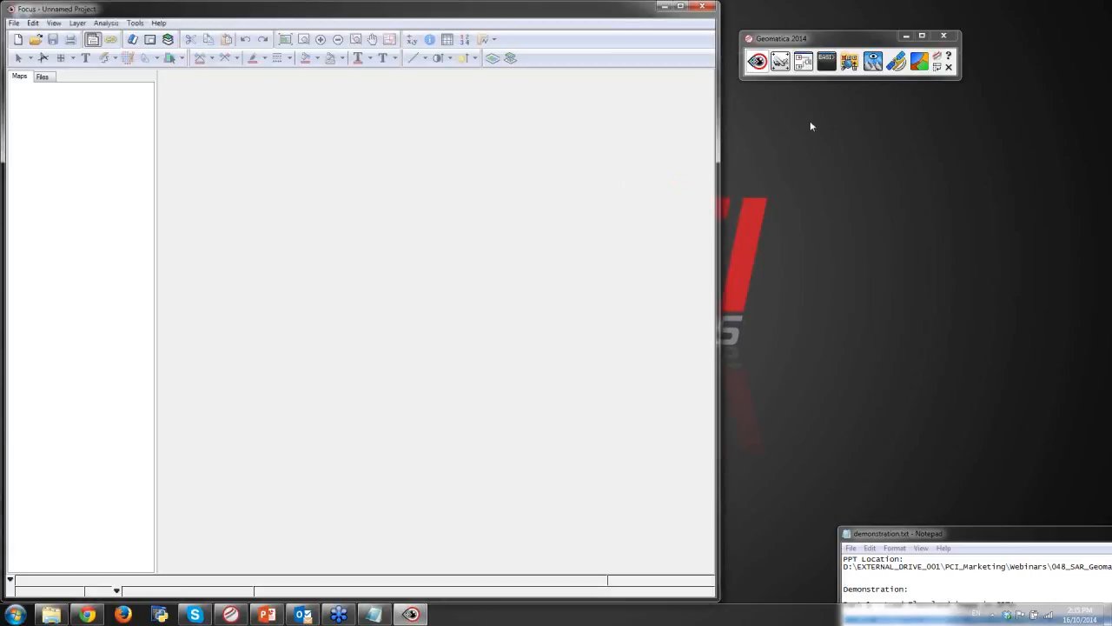
# - Minimize Focus, launch SAR Polarimetry Target Analysis, and arrange its analysis and Target Selection windows side by side
pyautogui.moveTo(858, 42); pyautogui.dragTo(882, 29)
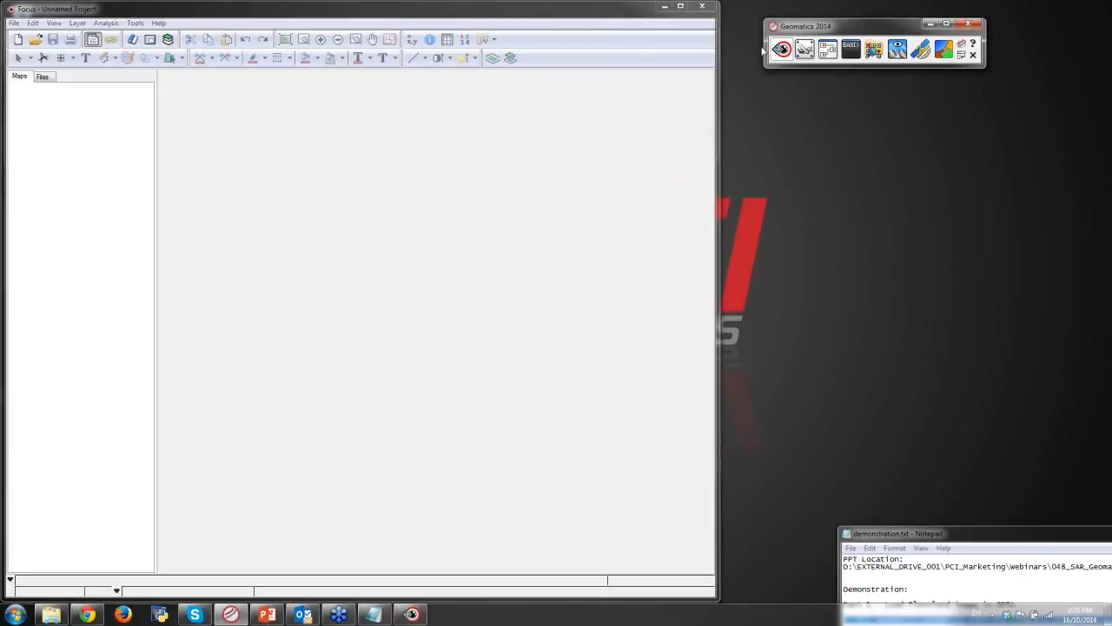
pyautogui.click(664, 8)
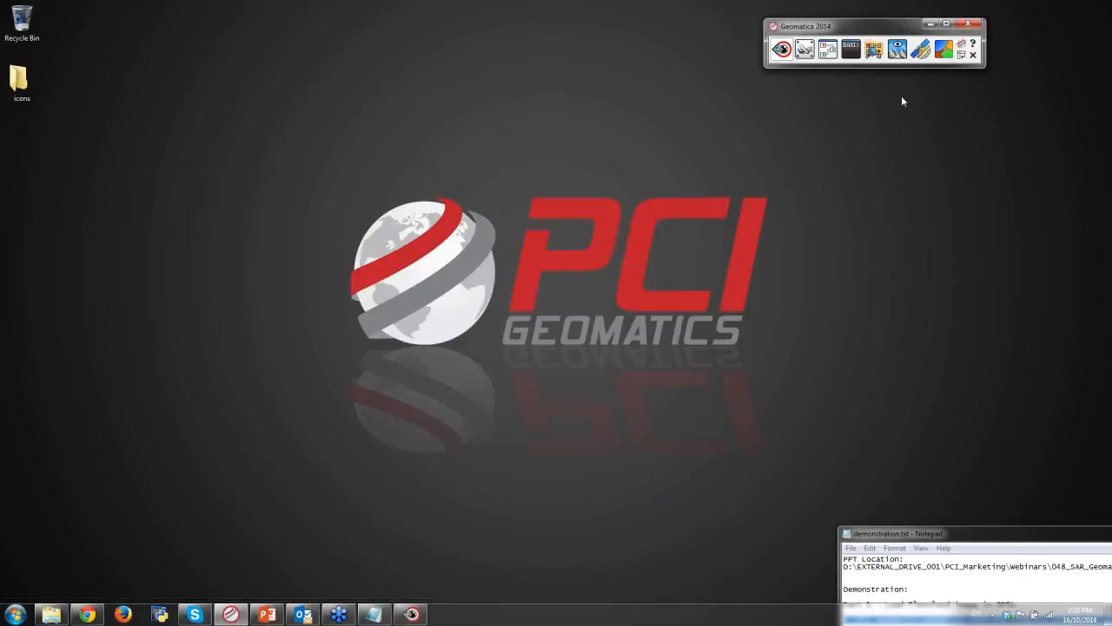
pyautogui.click(925, 52)
pyautogui.moveTo(214, 40); pyautogui.dragTo(201, 41)
pyautogui.moveTo(471, 88); pyautogui.dragTo(430, 35)
pyautogui.moveTo(186, 43); pyautogui.dragTo(196, 35)
pyautogui.moveTo(412, 36); pyautogui.dragTo(419, 28)
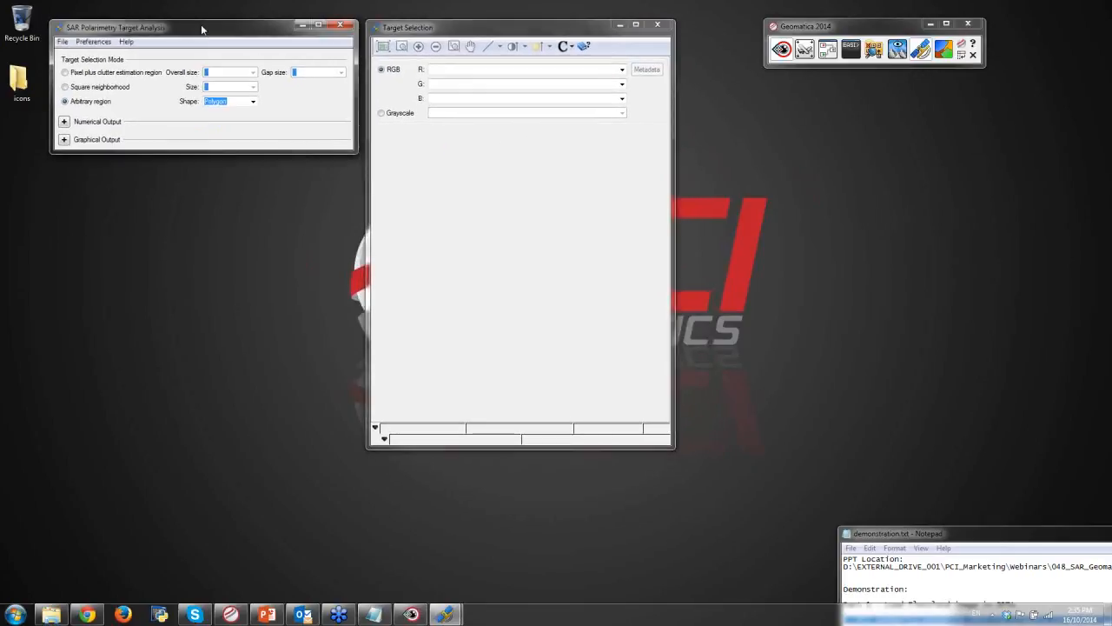
pyautogui.moveTo(201, 27); pyautogui.dragTo(204, 22)
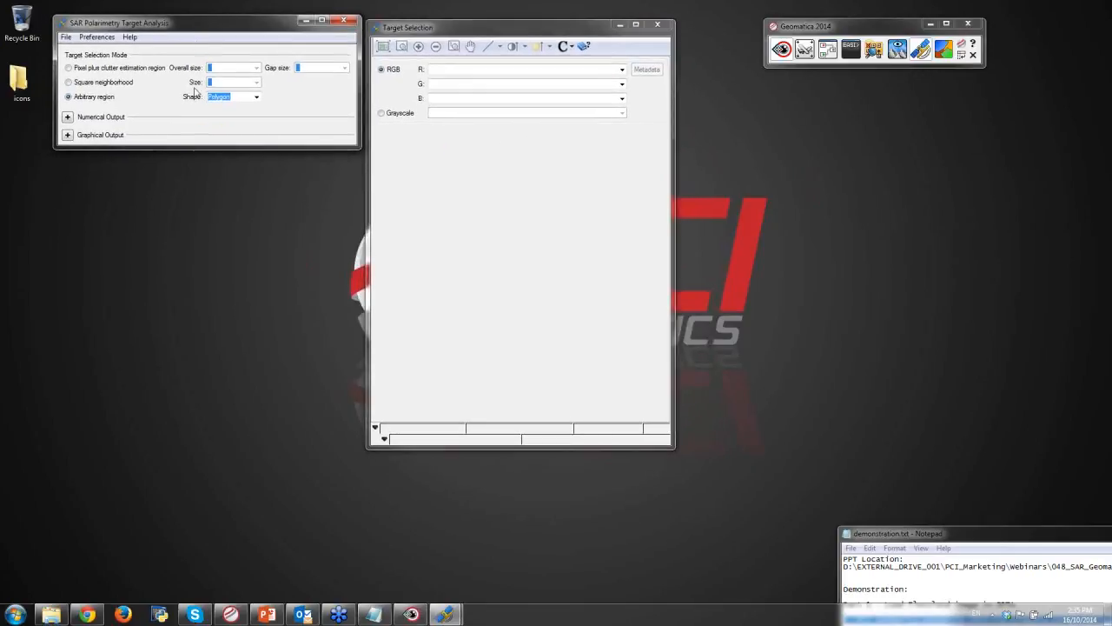
# - Load the recent file FQ29_20100507sig_PSBOXCAR_7.pix displayed North Up and enlarge the Target Selection window
pyautogui.click(65, 37)
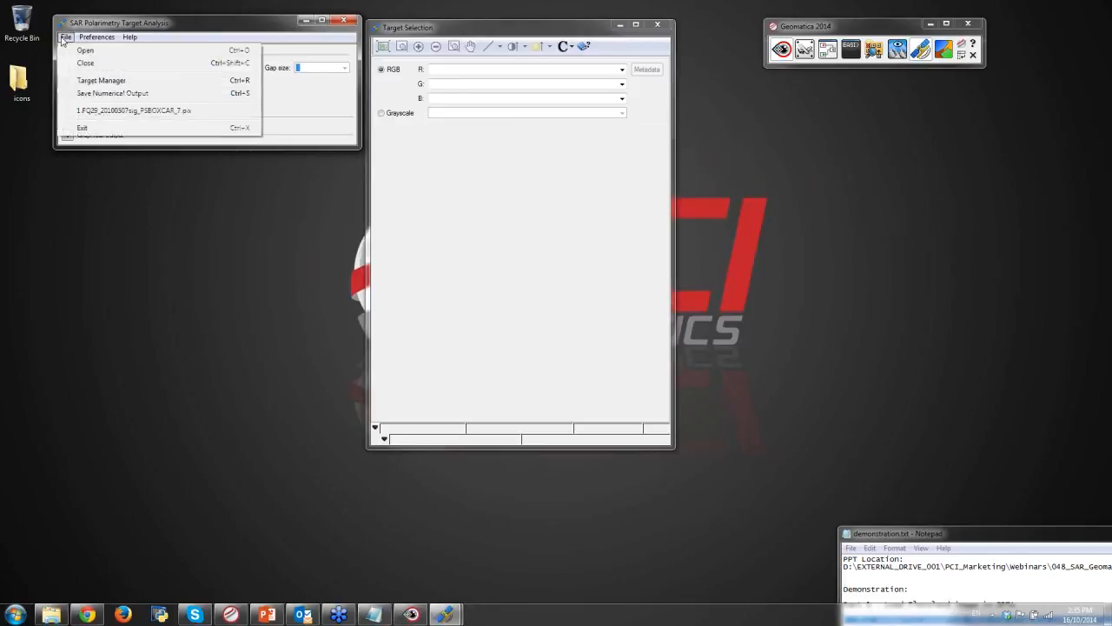
pyautogui.click(89, 111)
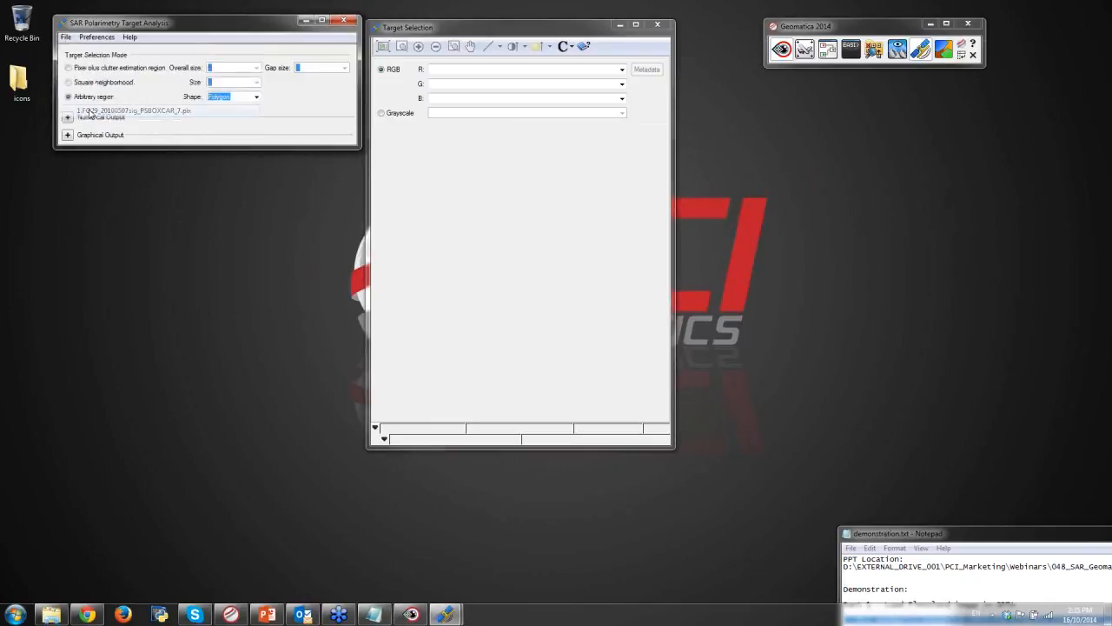
pyautogui.click(536, 351)
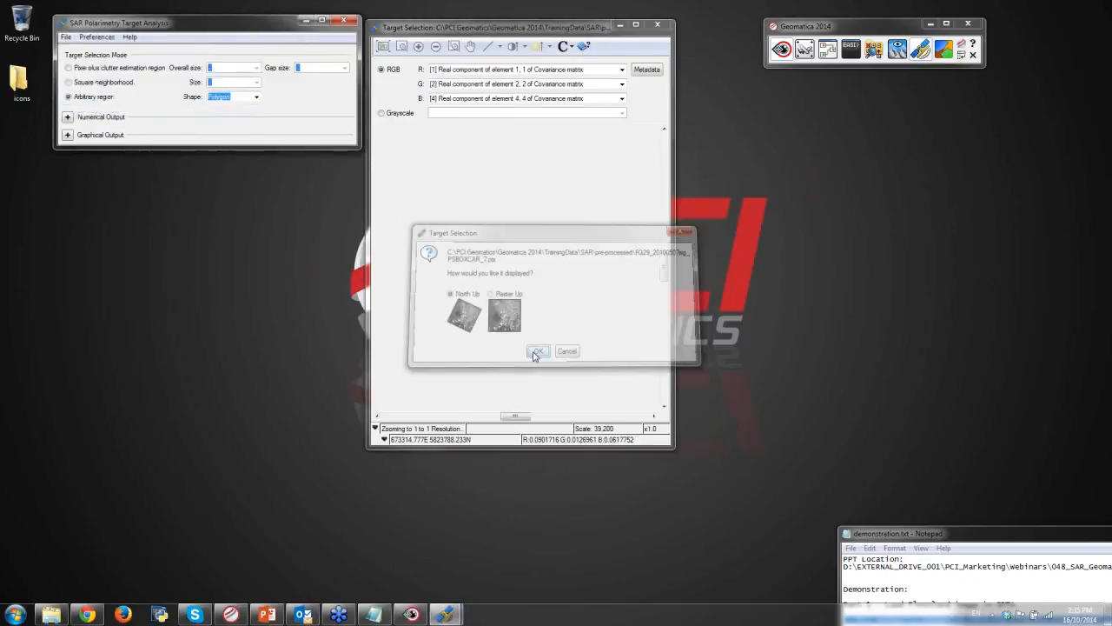
pyautogui.moveTo(677, 450); pyautogui.dragTo(1017, 590)
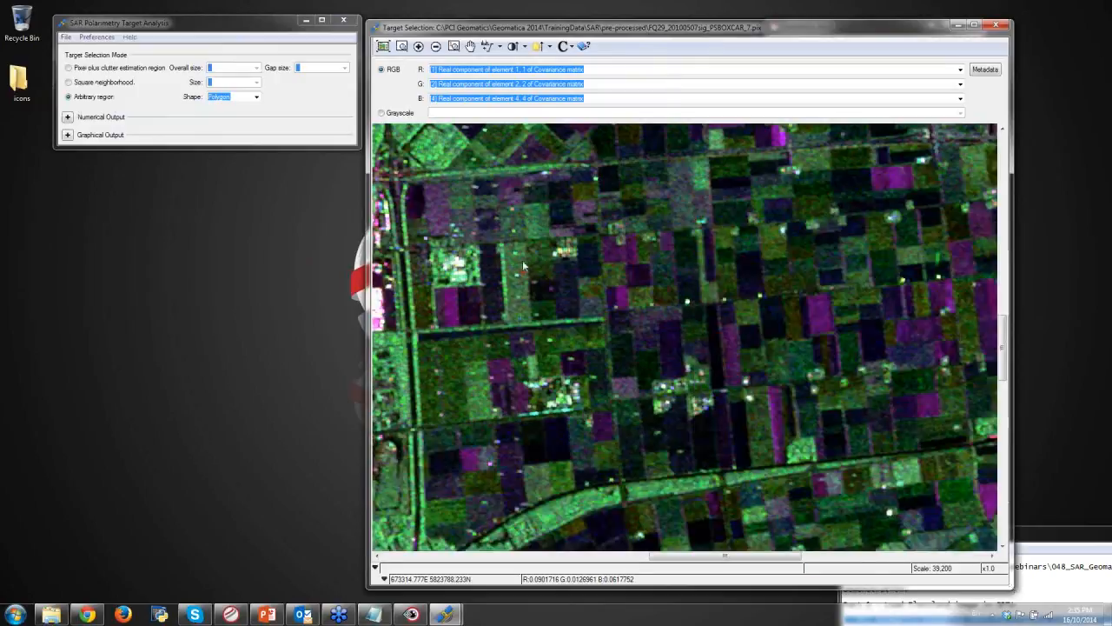
# - Examine the farmland, city and coastal areas of the SAR image and the covariance matrix channels offered for red
pyautogui.moveTo(522, 260); pyautogui.dragTo(672, 323)
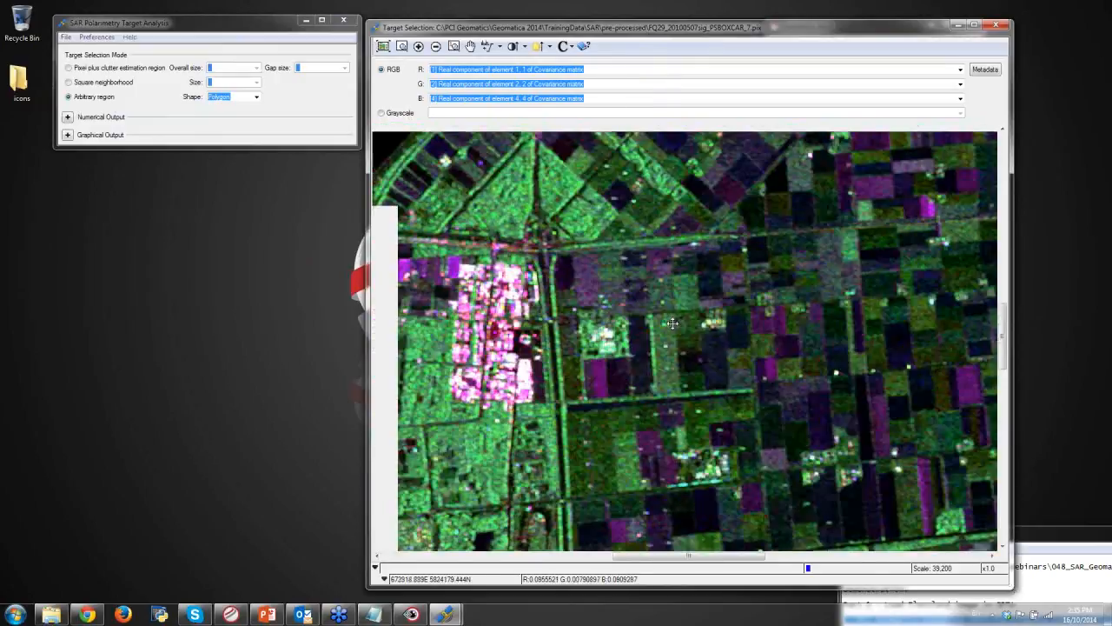
pyautogui.moveTo(408, 257); pyautogui.dragTo(666, 311)
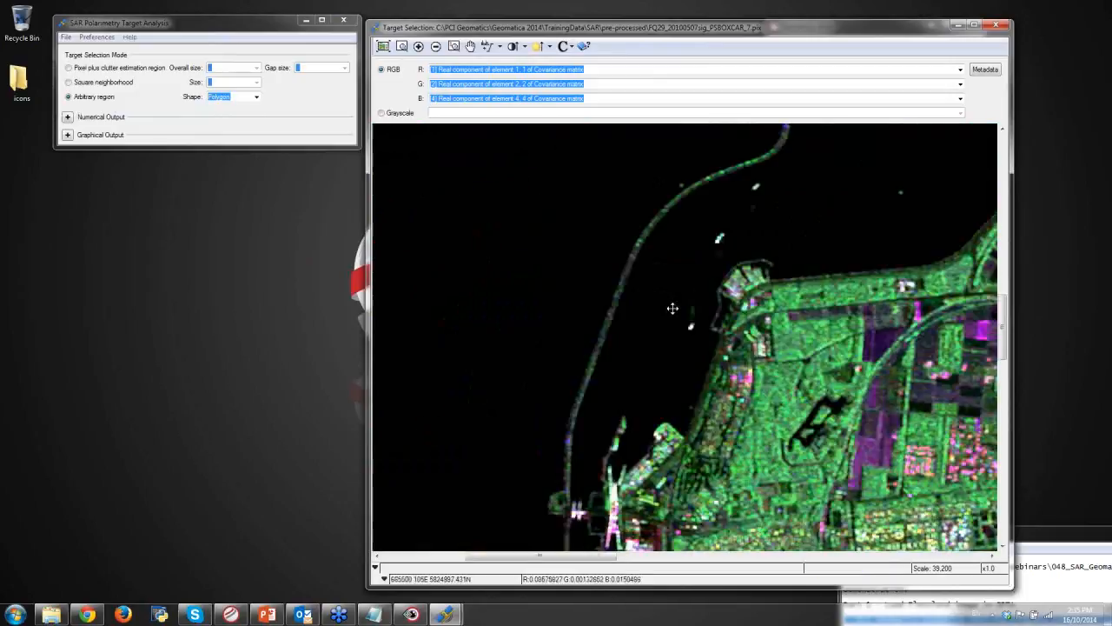
pyautogui.moveTo(672, 308); pyautogui.dragTo(777, 352)
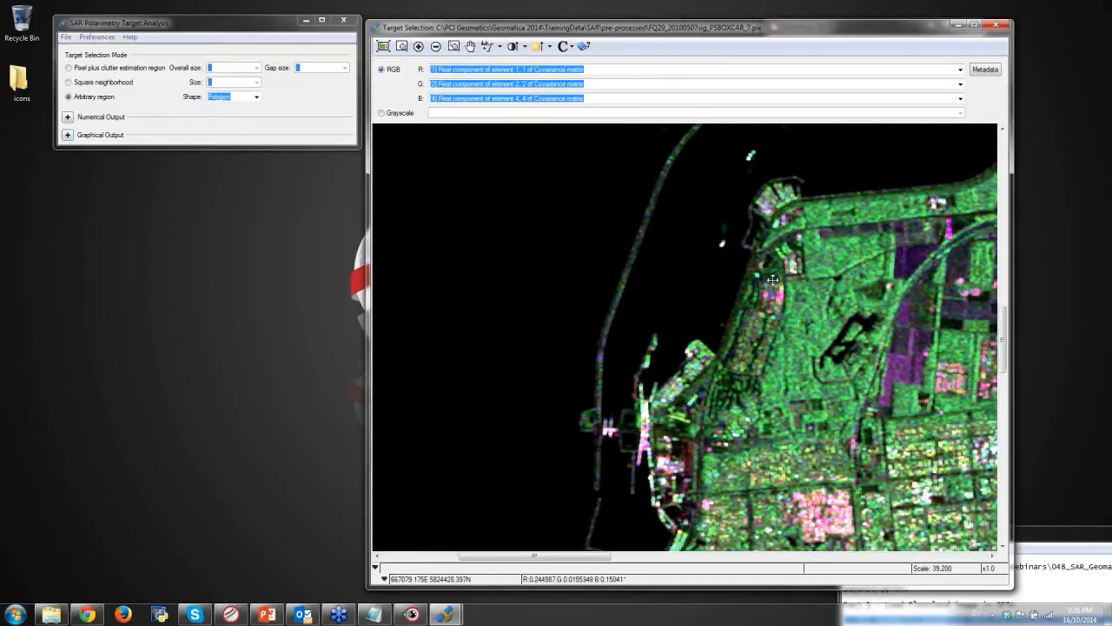
pyautogui.moveTo(772, 279); pyautogui.dragTo(611, 313)
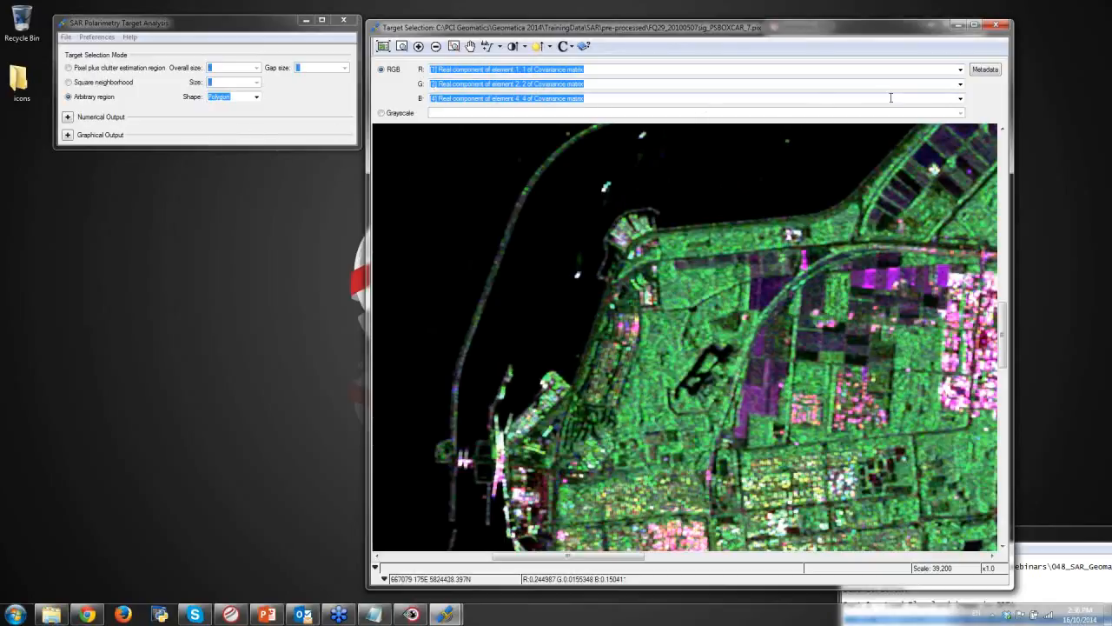
pyautogui.click(960, 69)
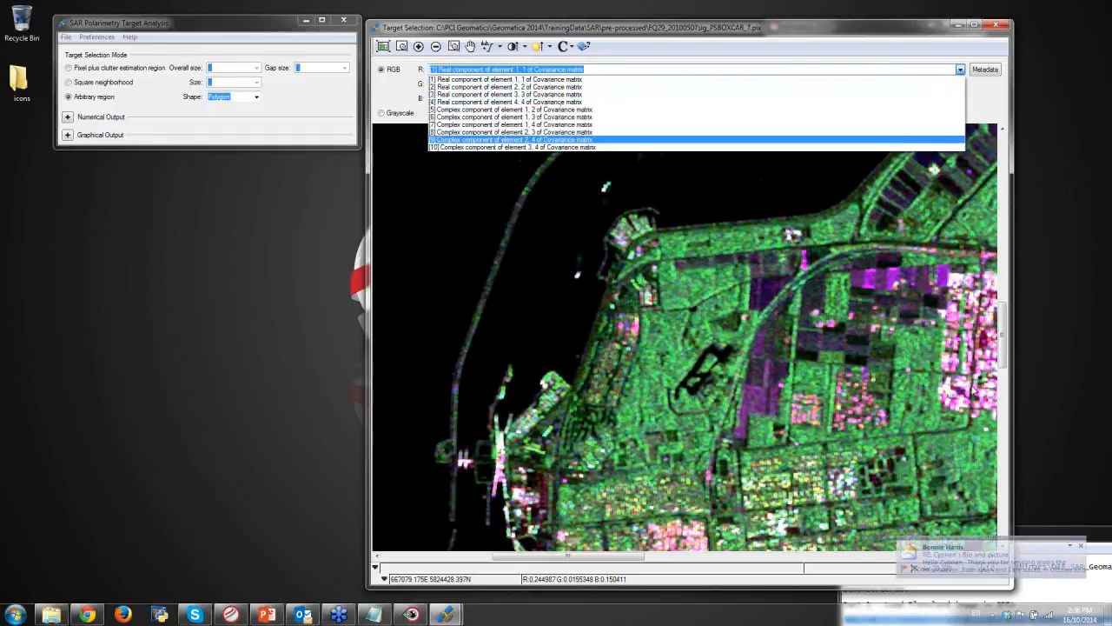
pyautogui.click(1082, 546)
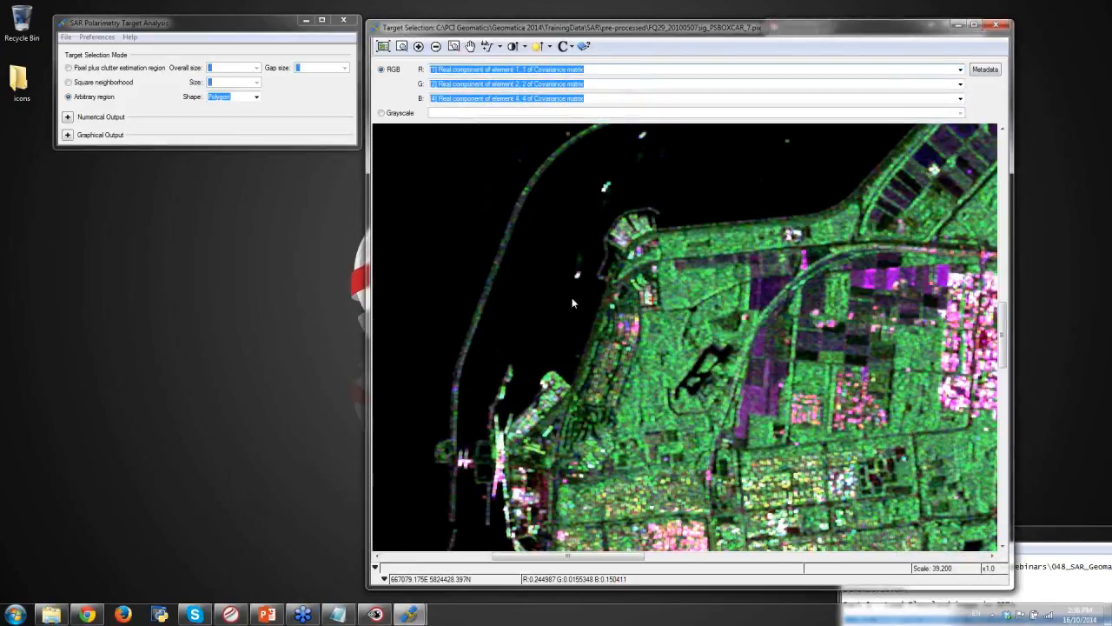
pyautogui.click(609, 274)
pyautogui.moveTo(642, 294); pyautogui.dragTo(663, 300)
# - Expand the numerical output options and set the arbitrary region's shape to Rectangle
pyautogui.click(68, 136)
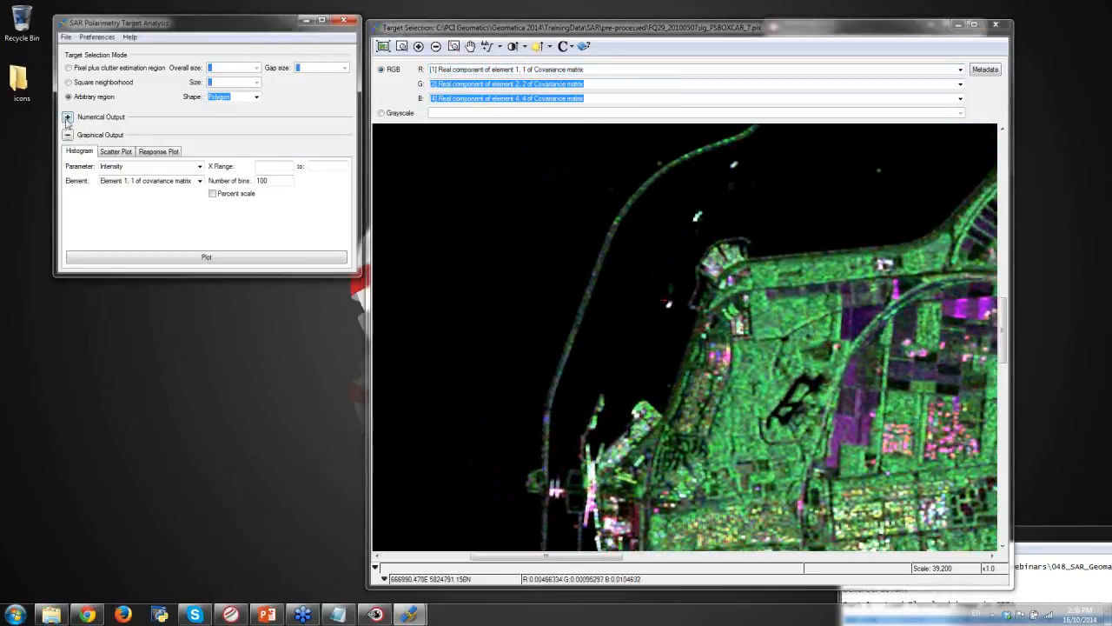
pyautogui.click(67, 118)
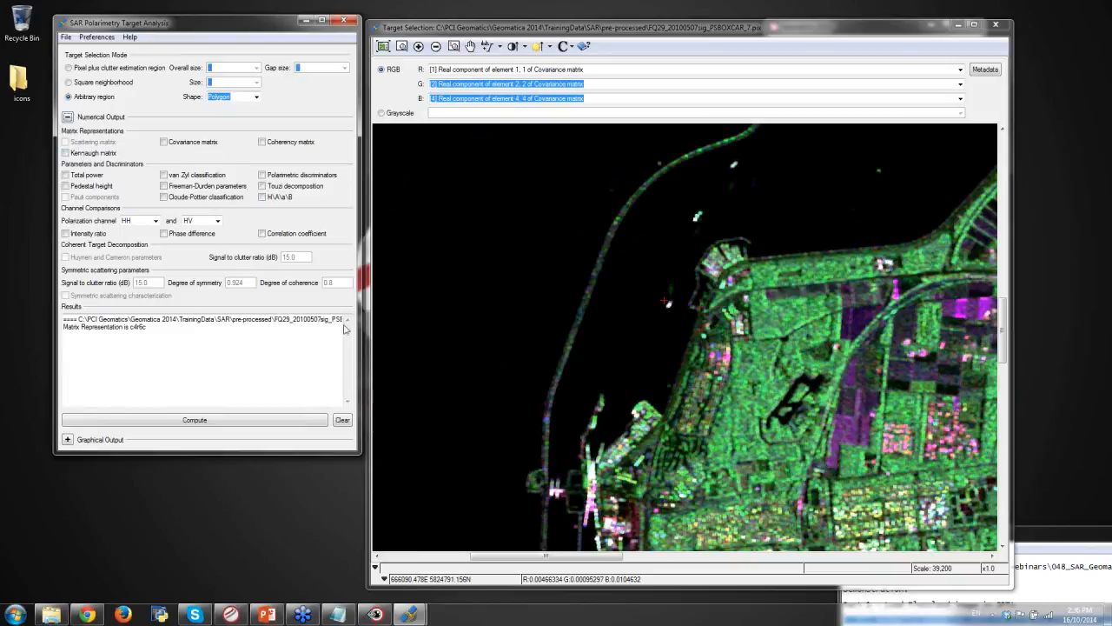
pyautogui.click(256, 96)
pyautogui.click(230, 106)
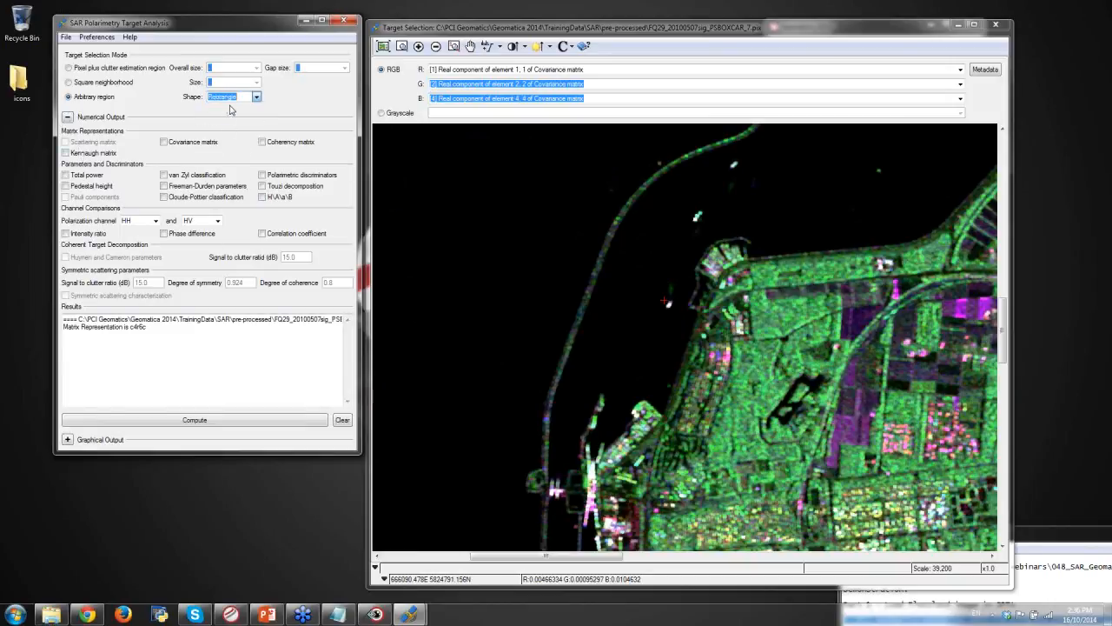
# - Place the Target Manager beneath the analysis window and draw a nearly square target of about 7,900 samples on the open water
pyautogui.click(97, 38)
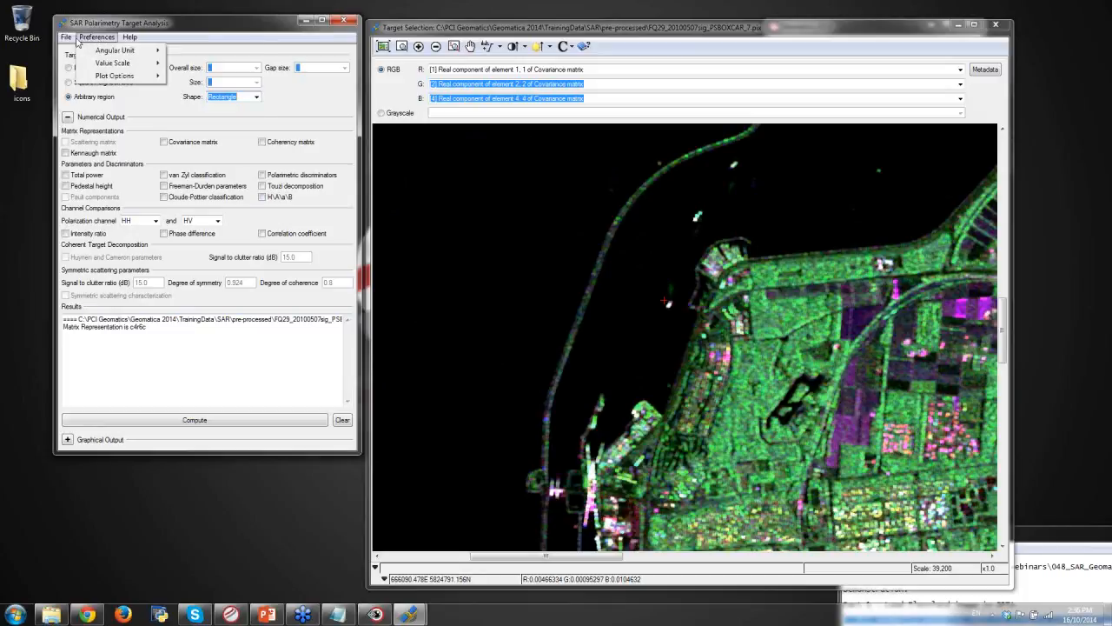
pyautogui.moveTo(74, 41)
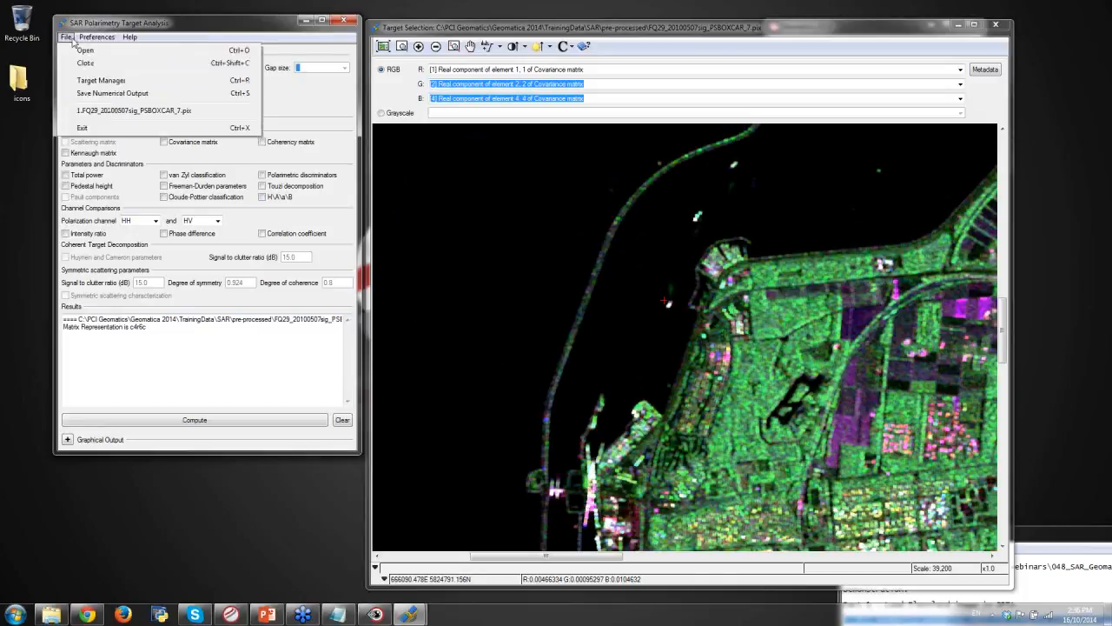
pyautogui.click(103, 80)
pyautogui.moveTo(536, 219); pyautogui.dragTo(207, 473)
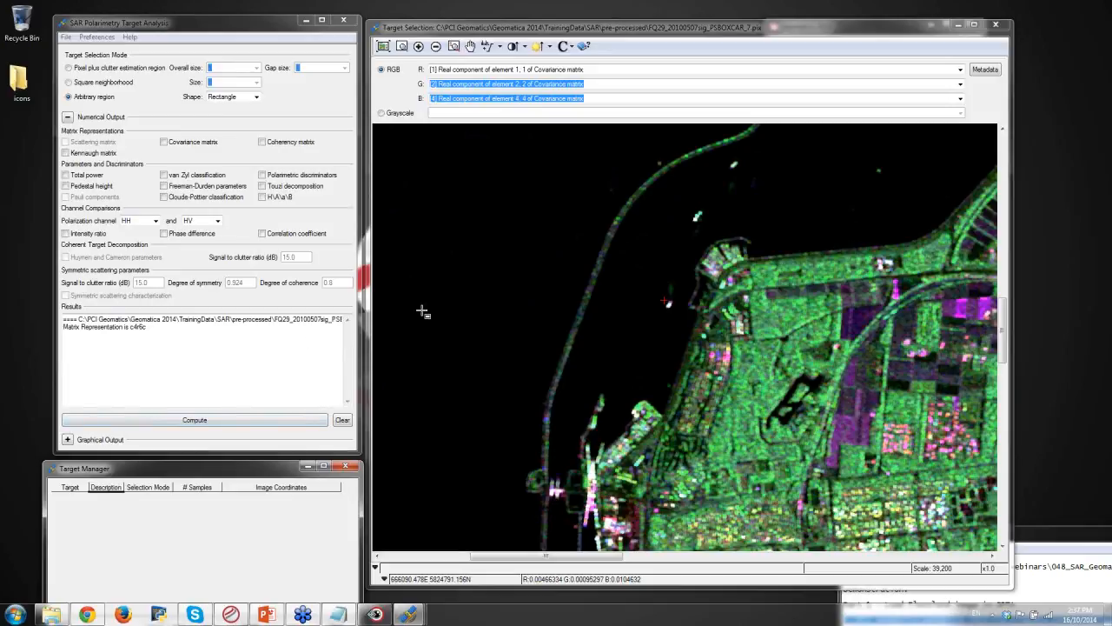
pyautogui.moveTo(439, 194); pyautogui.dragTo(479, 235)
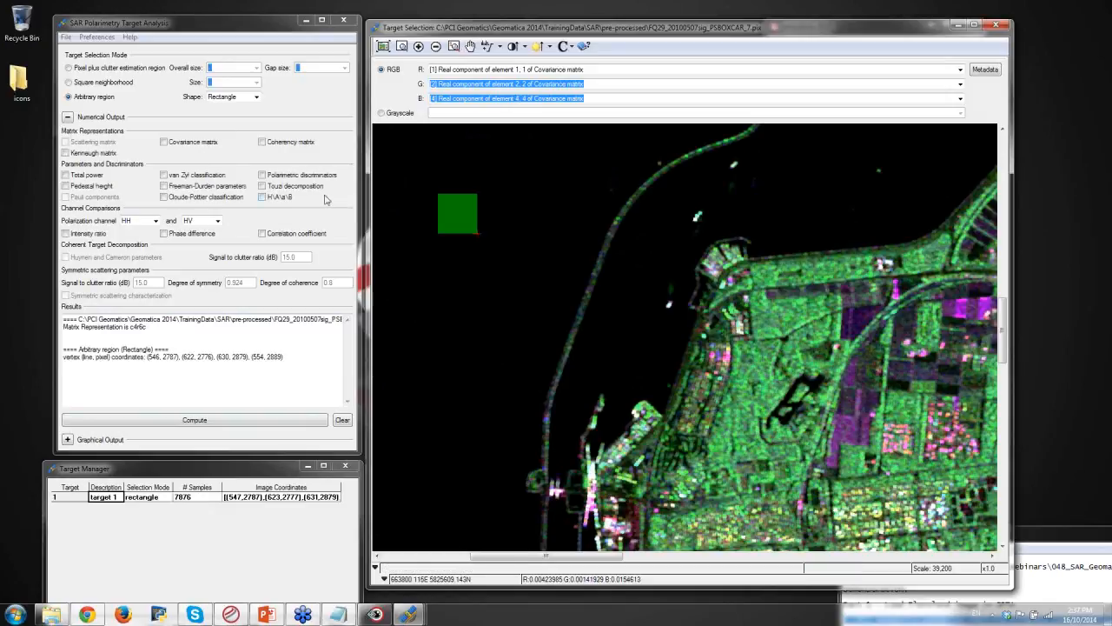
# - Clear the results and compute the H\A\a\B parameters for the water target
pyautogui.click(263, 198)
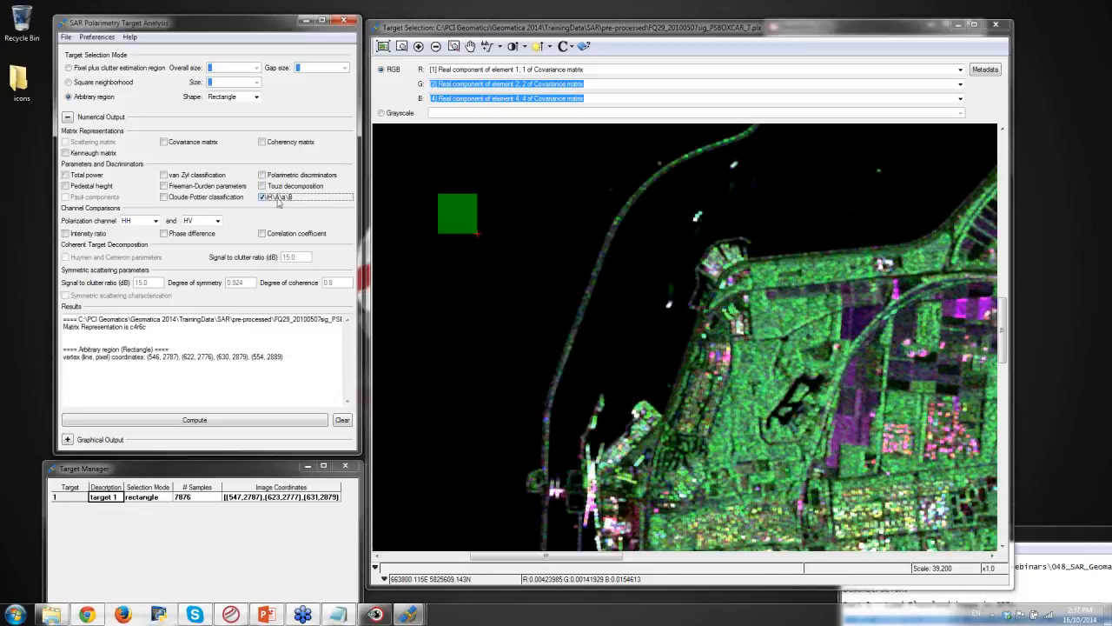
pyautogui.click(342, 419)
pyautogui.click(265, 422)
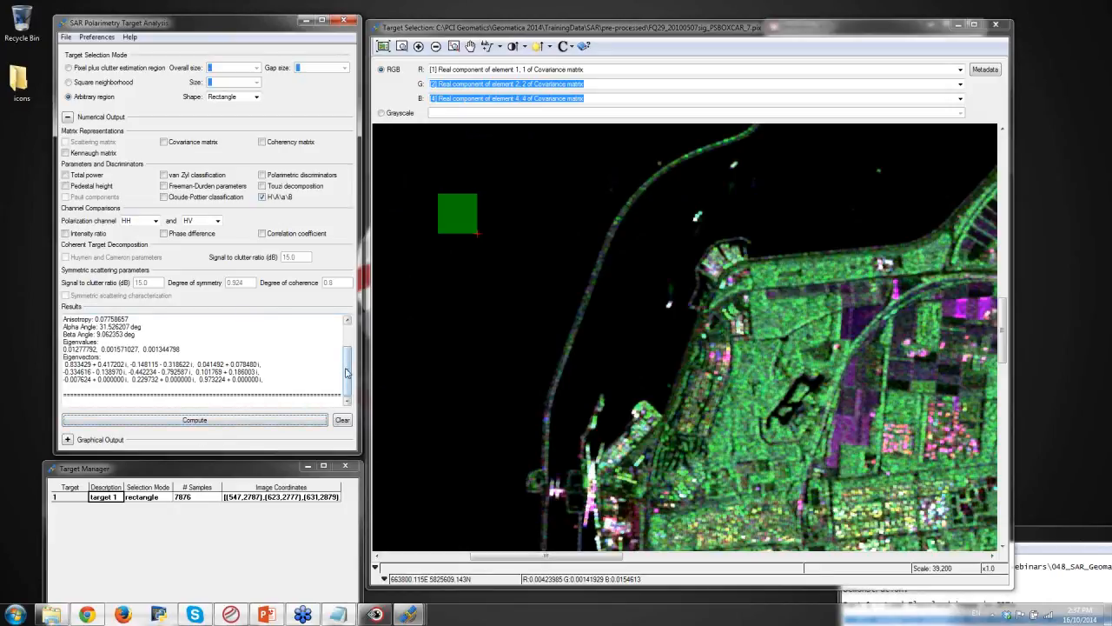
pyautogui.scroll(2, 346, 371)
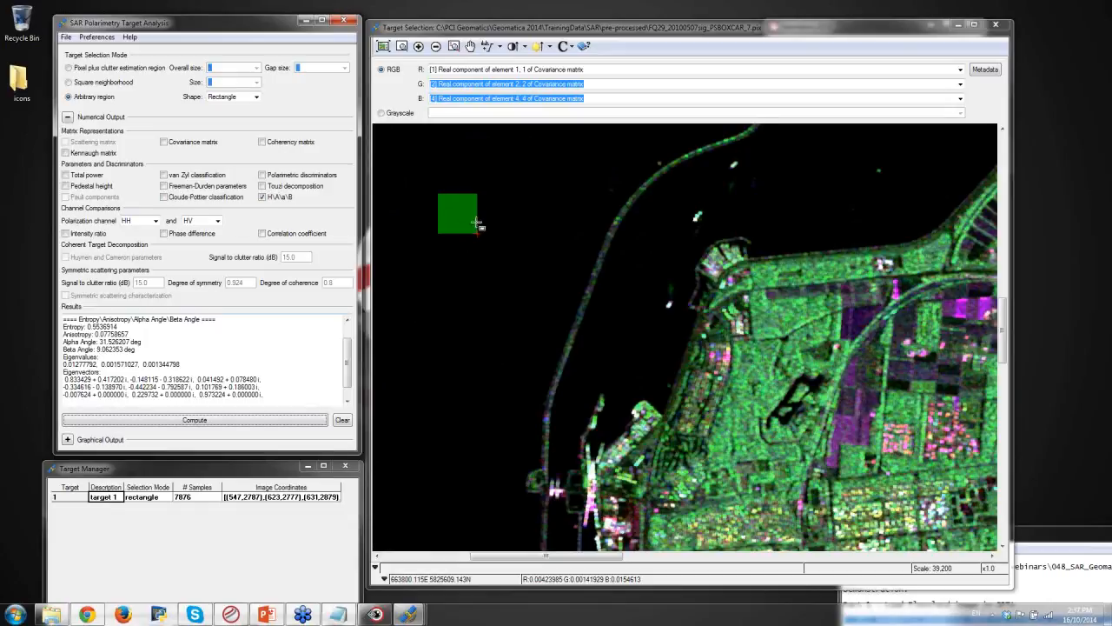
# - Add Pedestal height to the selected parameters and recompute the water target's numerical output
pyautogui.click(65, 186)
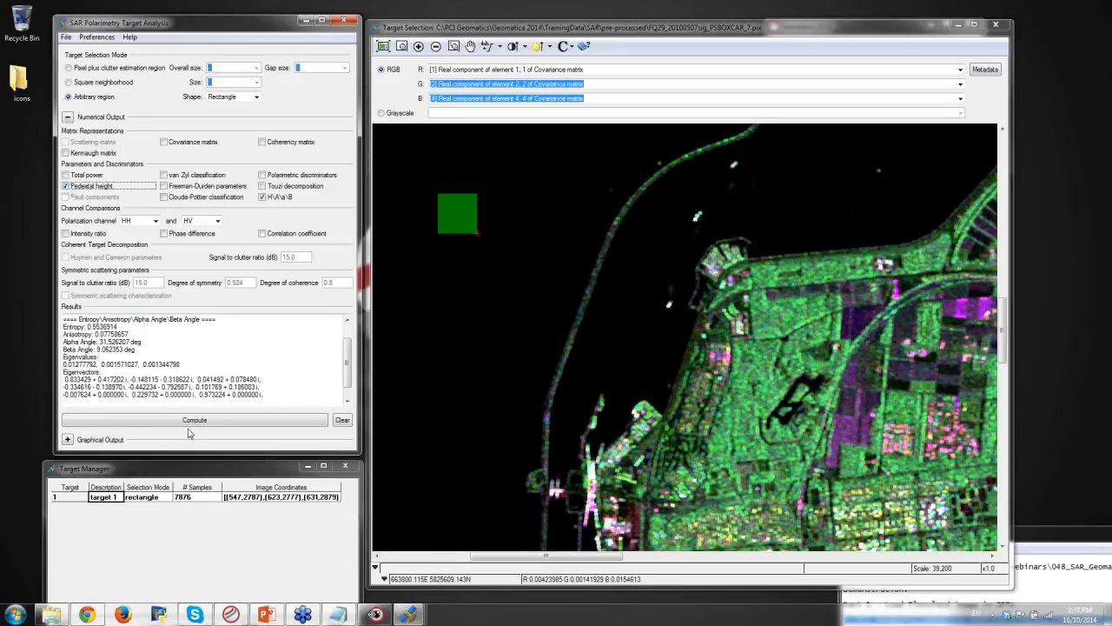
pyautogui.click(323, 423)
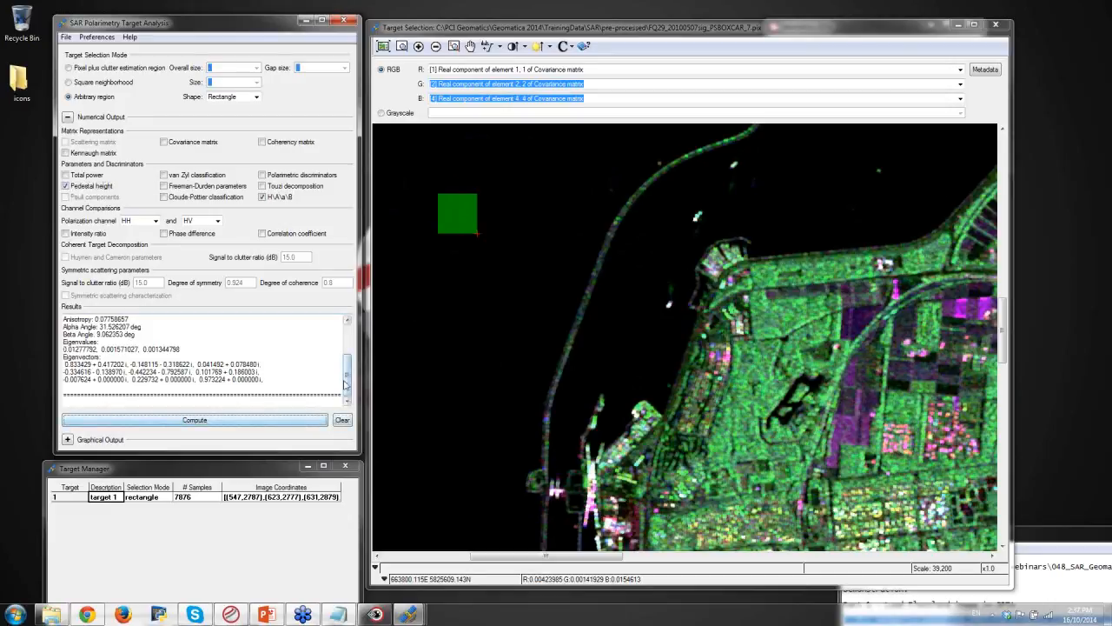
pyautogui.moveTo(346, 380); pyautogui.dragTo(347, 349)
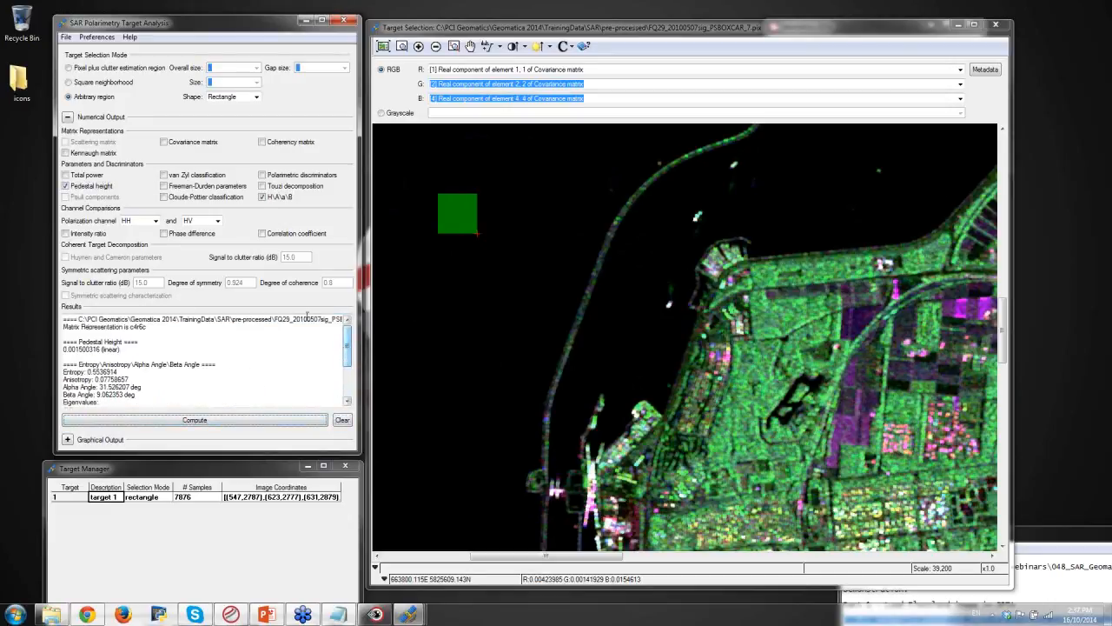
# - Replace H\A\a\B and Pedestal height with Freeman-Durden parameters, clear the results and compute them for the water target
pyautogui.click(265, 198)
pyautogui.click(86, 188)
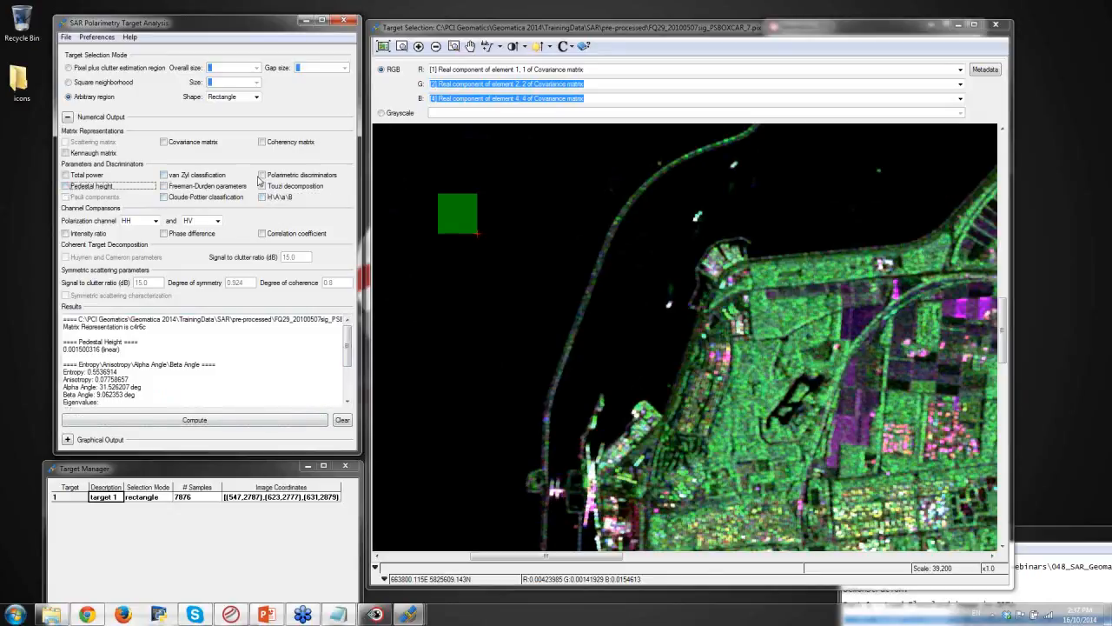
pyautogui.click(164, 187)
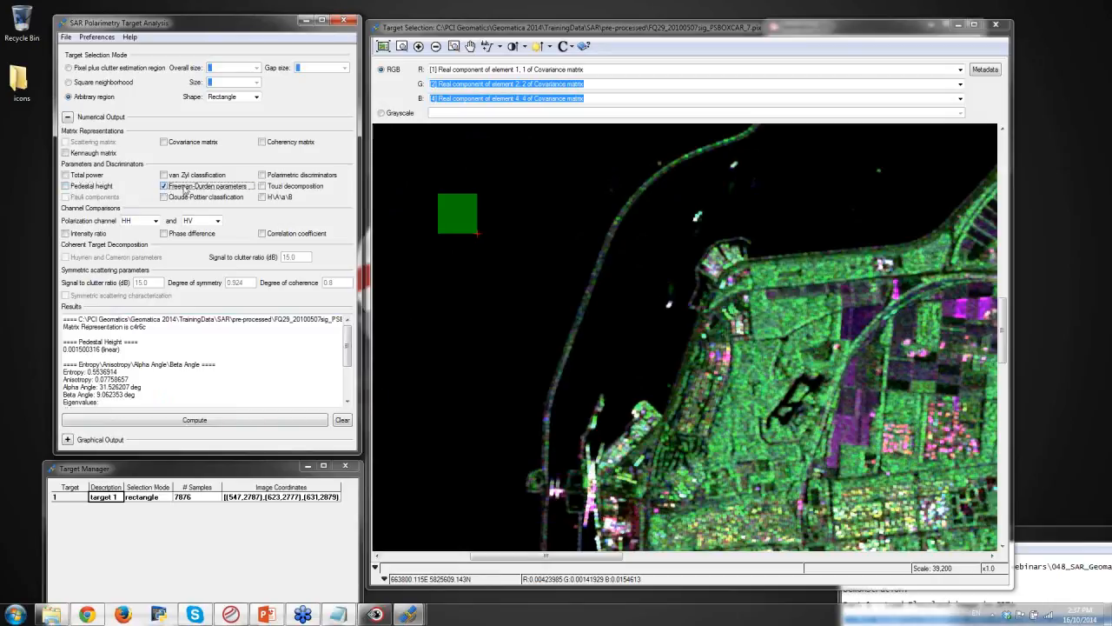
pyautogui.click(343, 419)
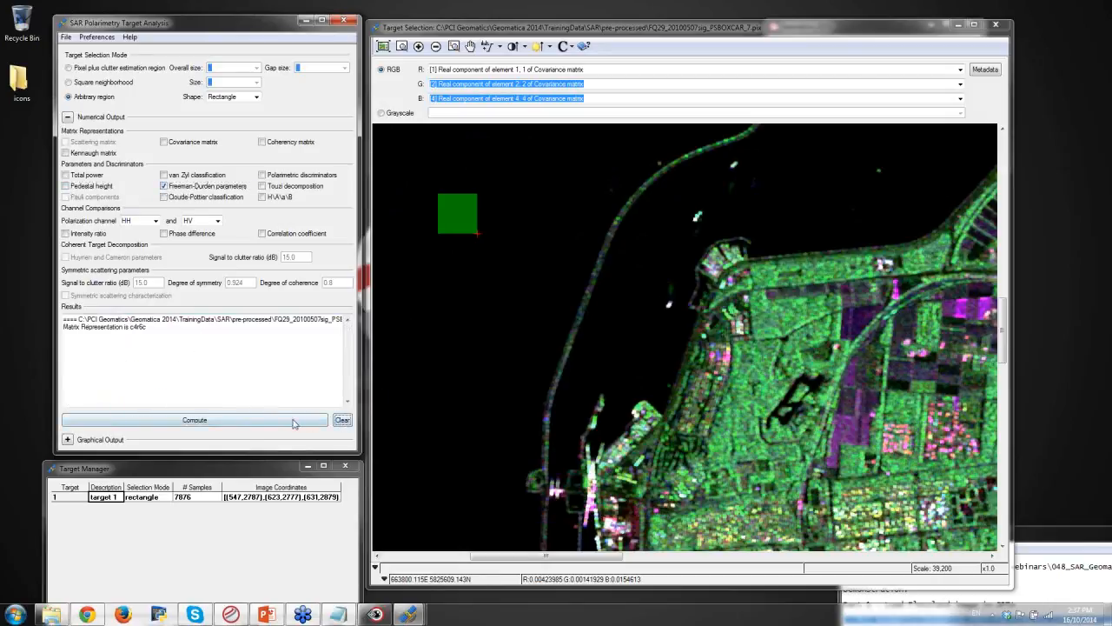
pyautogui.click(269, 422)
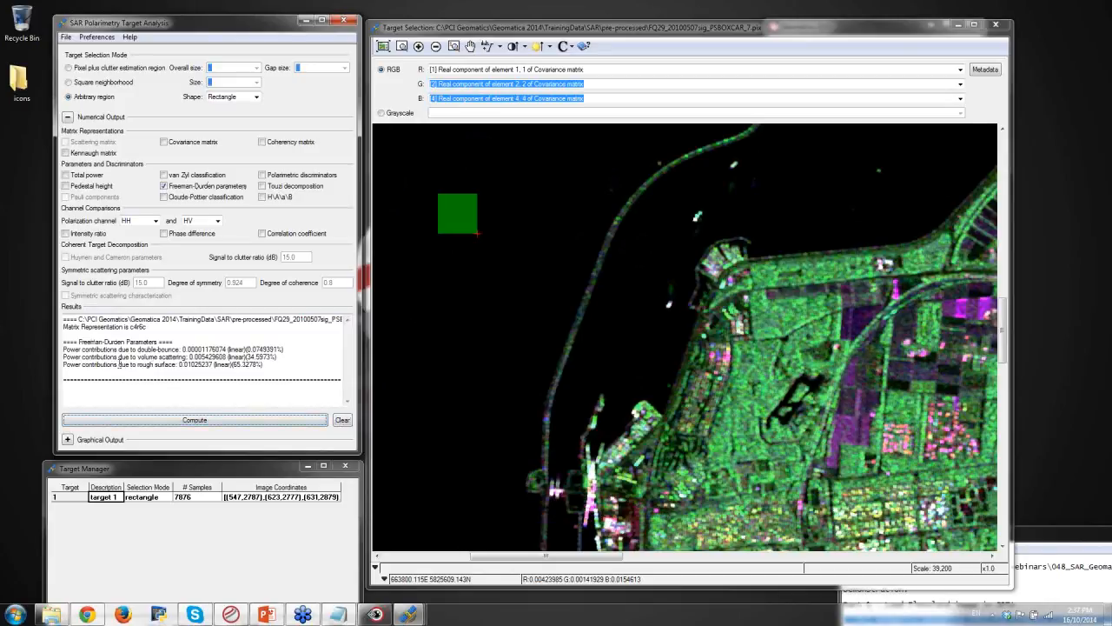
pyautogui.moveTo(263, 364); pyautogui.dragTo(82, 364)
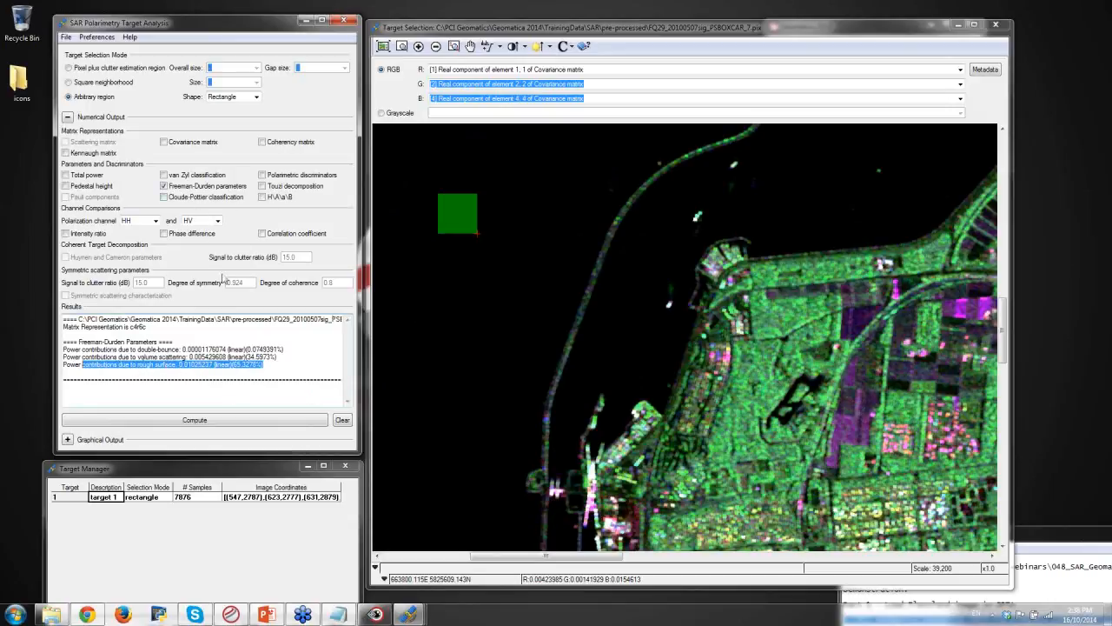
# - Switch from numerical to graphical output and plot the water target's Co-Polarized response with Linear scaling
pyautogui.click(68, 117)
pyautogui.click(67, 135)
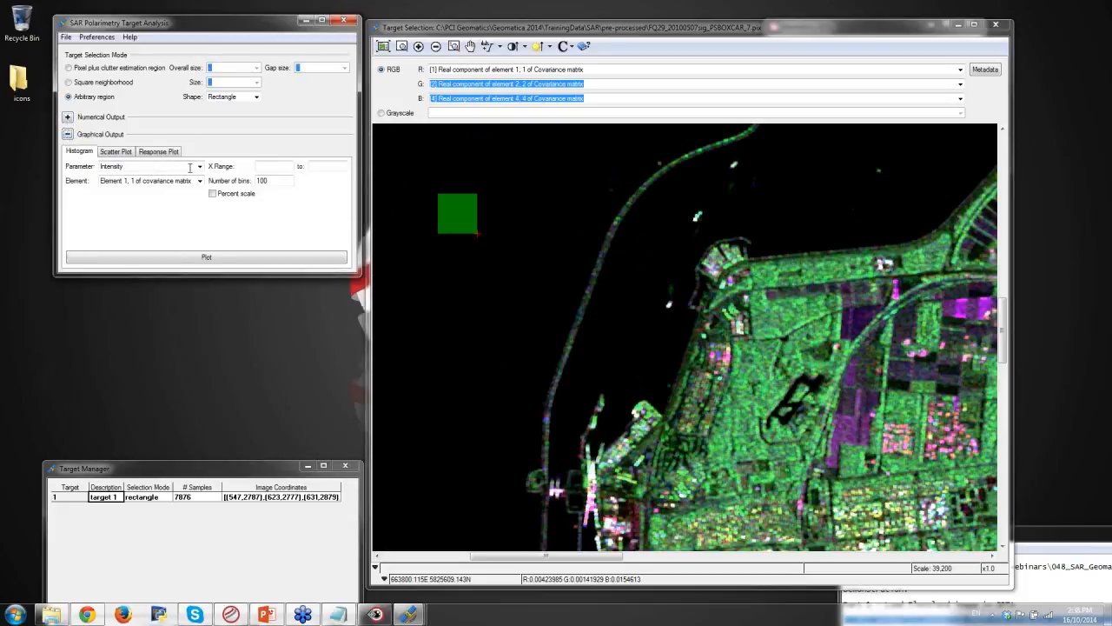
pyautogui.click(167, 152)
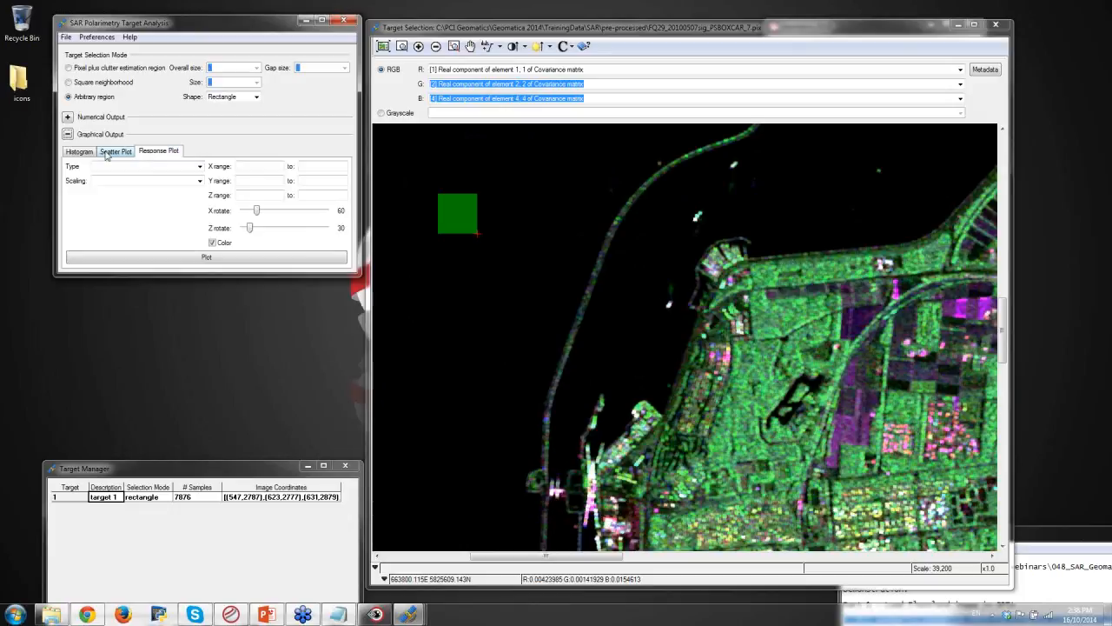
pyautogui.click(109, 166)
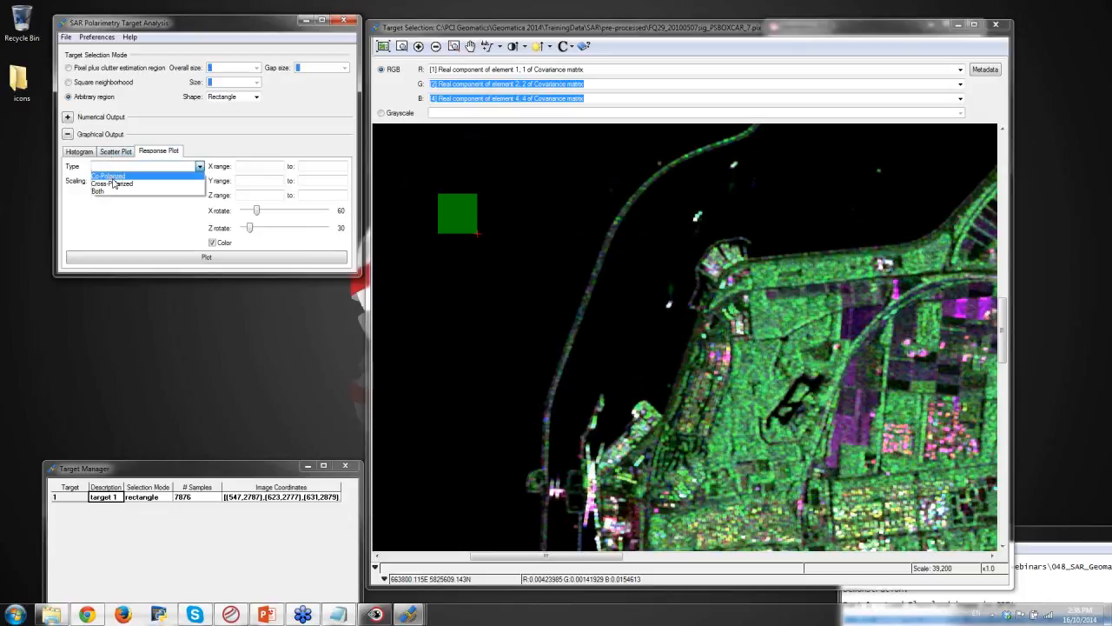
pyautogui.click(113, 177)
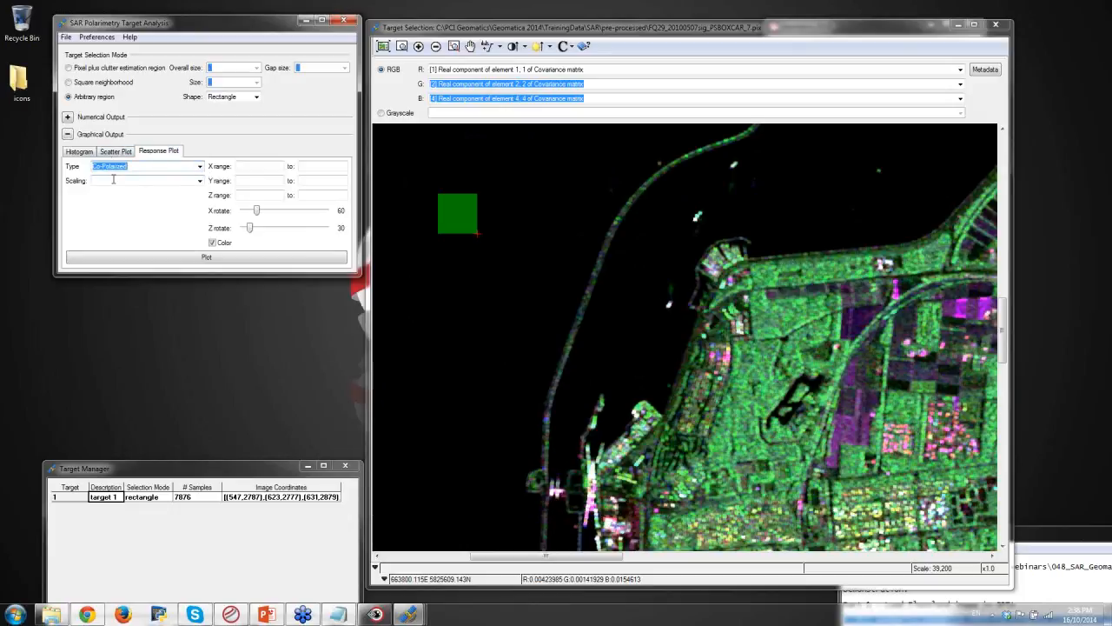
pyautogui.click(200, 180)
pyautogui.click(103, 187)
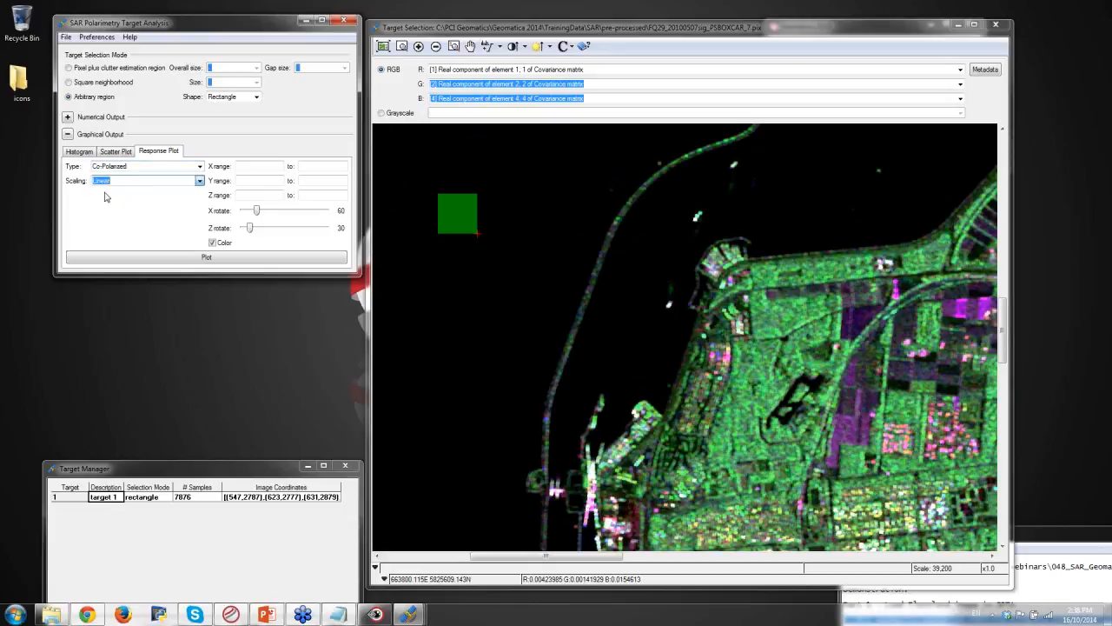
pyautogui.click(233, 258)
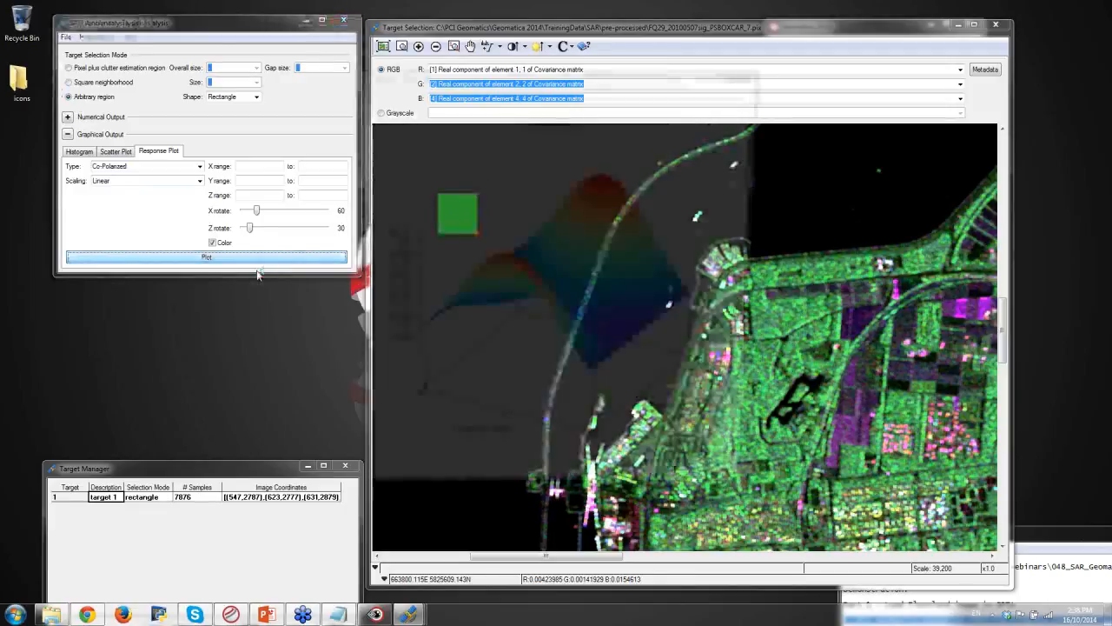
# - Place the co-polarization response graph beside the analysis window to examine it, and close it without saving
pyautogui.moveTo(459, 70); pyautogui.dragTo(745, 79)
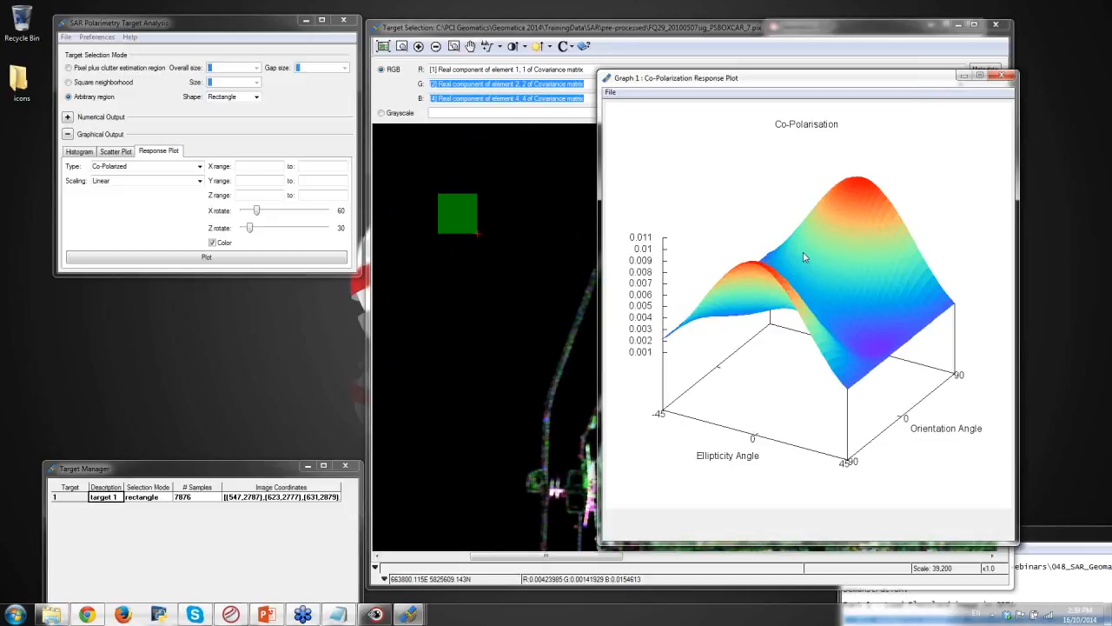
pyautogui.click(1005, 78)
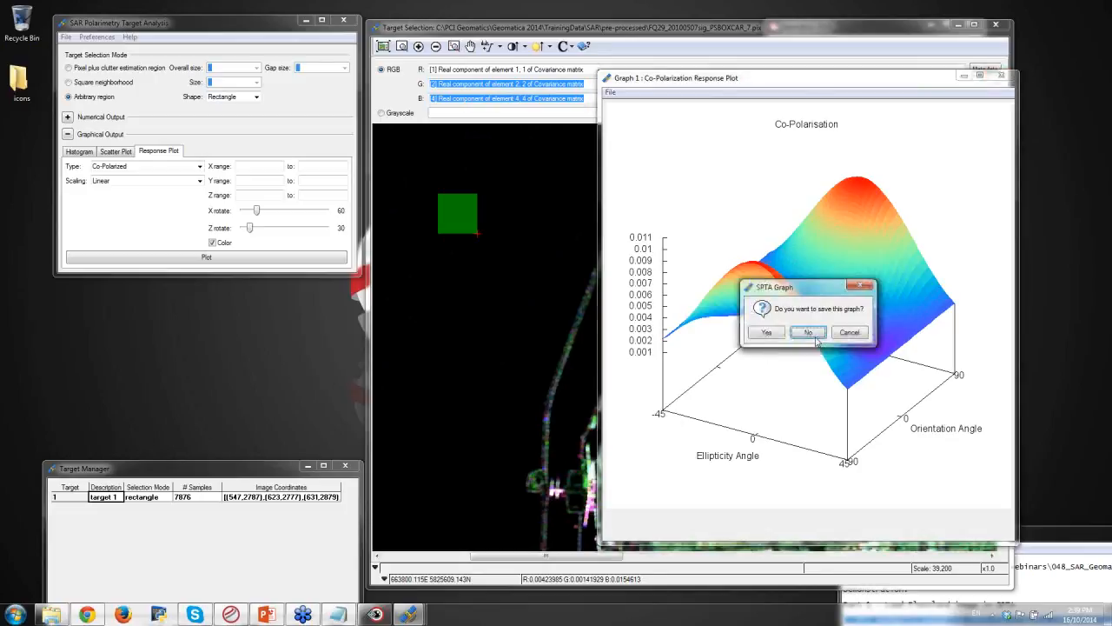
pyautogui.click(817, 330)
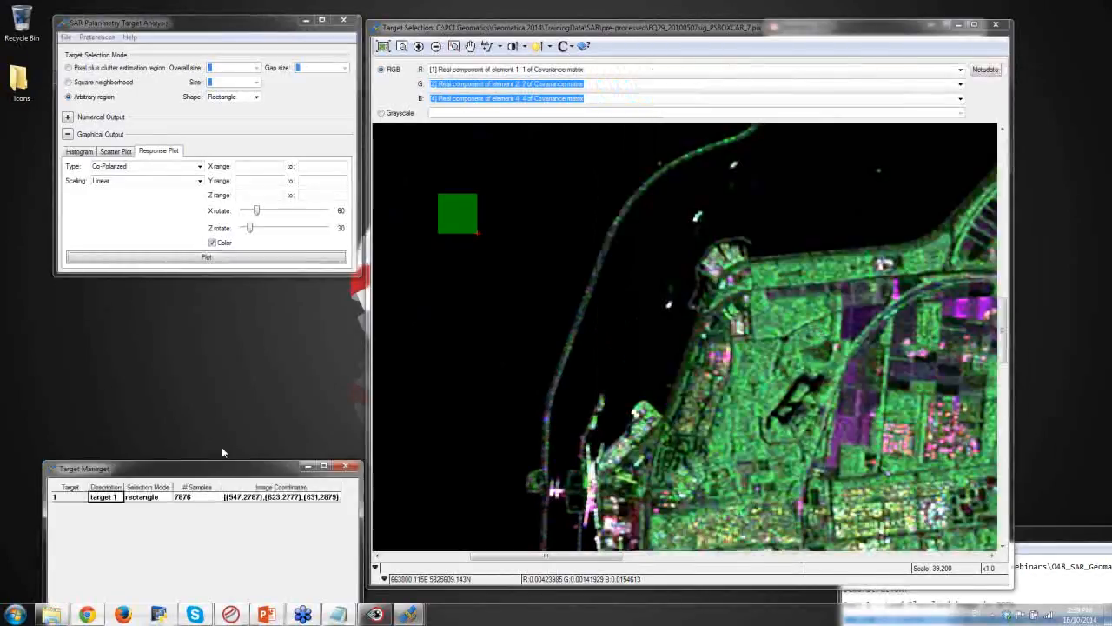
# - Bring the Target Manager into full view and set the first target's description to Water
pyautogui.moveTo(222, 468); pyautogui.dragTo(222, 335)
pyautogui.click(104, 364)
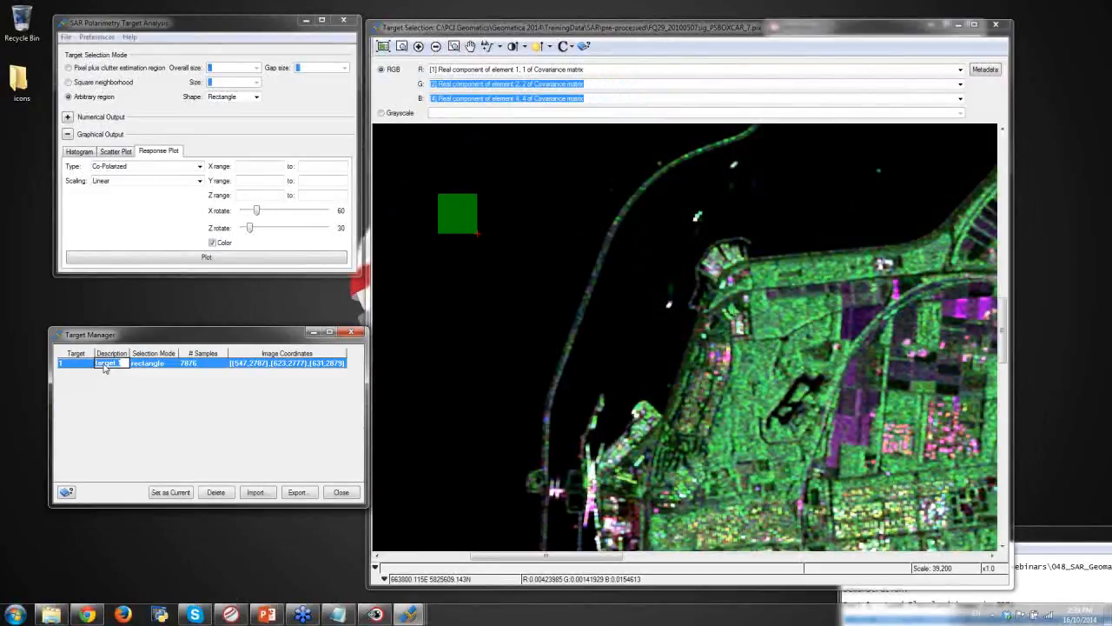
pyautogui.write('Water')
pyautogui.press('Return')
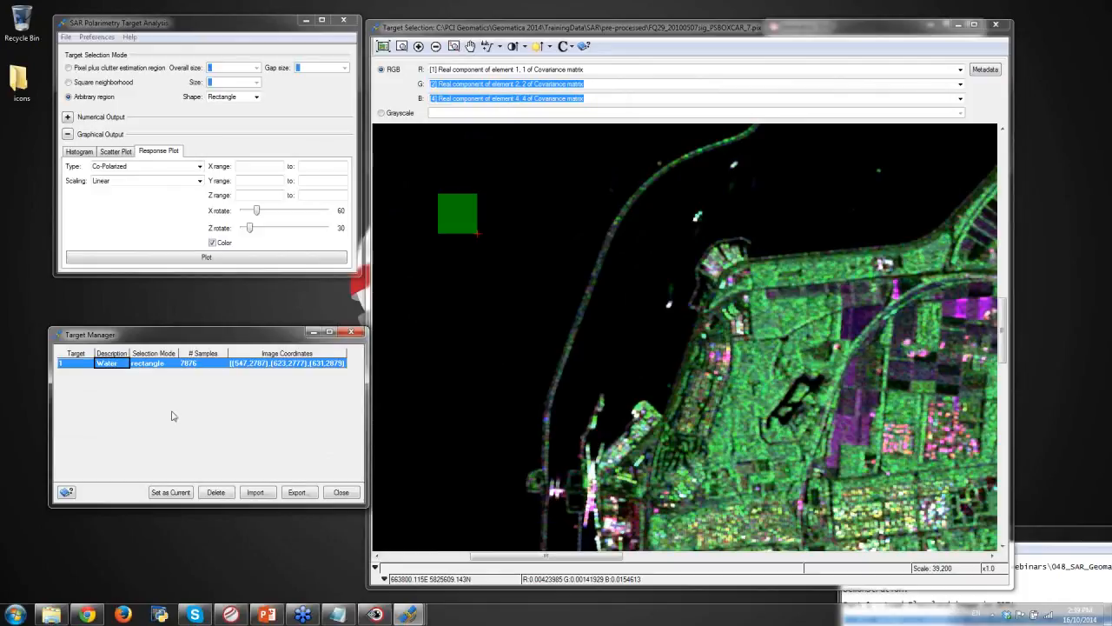
# - Set the region shape to Polygon and outline a target of about 6,900 samples in the triangular forest north of the bright built-up block
pyautogui.click(749, 373)
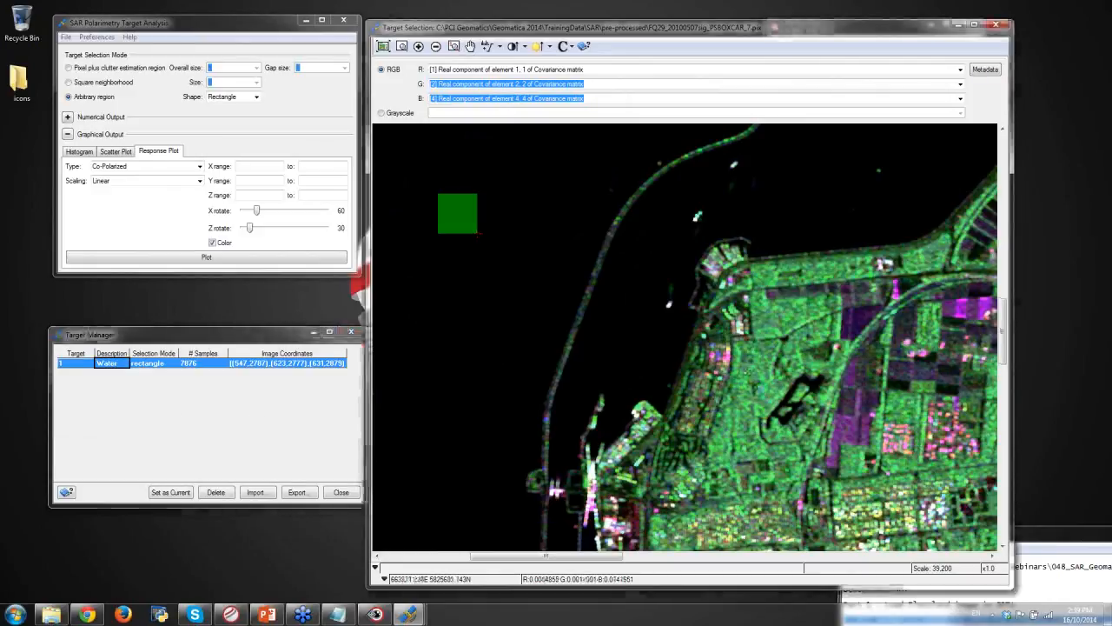
pyautogui.moveTo(784, 428); pyautogui.dragTo(697, 315)
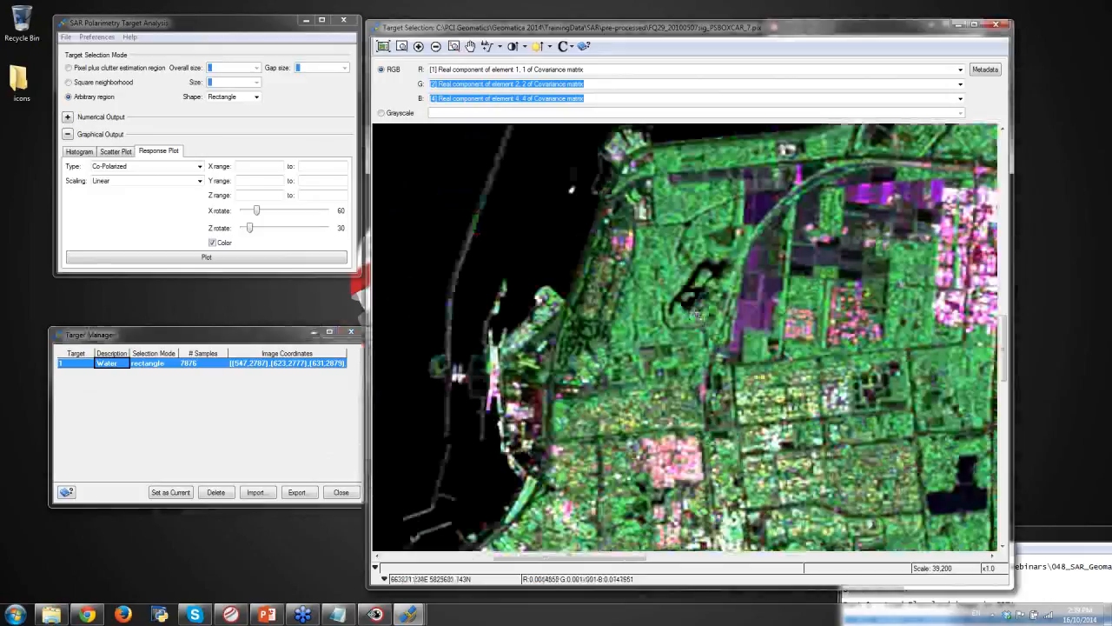
pyautogui.moveTo(920, 282); pyautogui.dragTo(611, 442)
pyautogui.moveTo(673, 456); pyautogui.dragTo(647, 449)
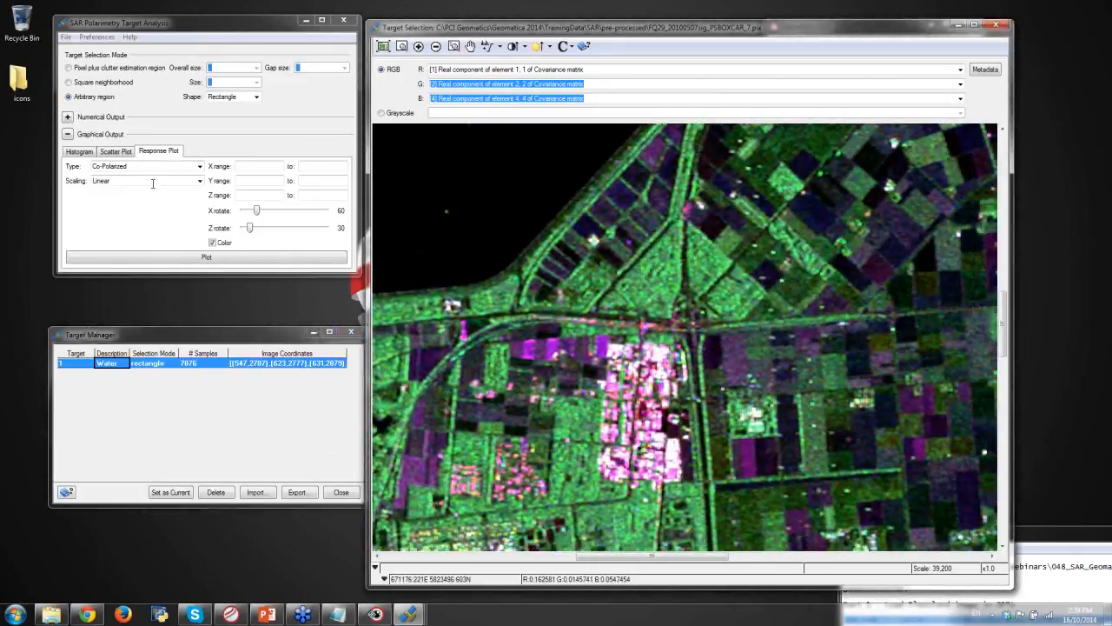
pyautogui.click(257, 98)
pyautogui.click(230, 116)
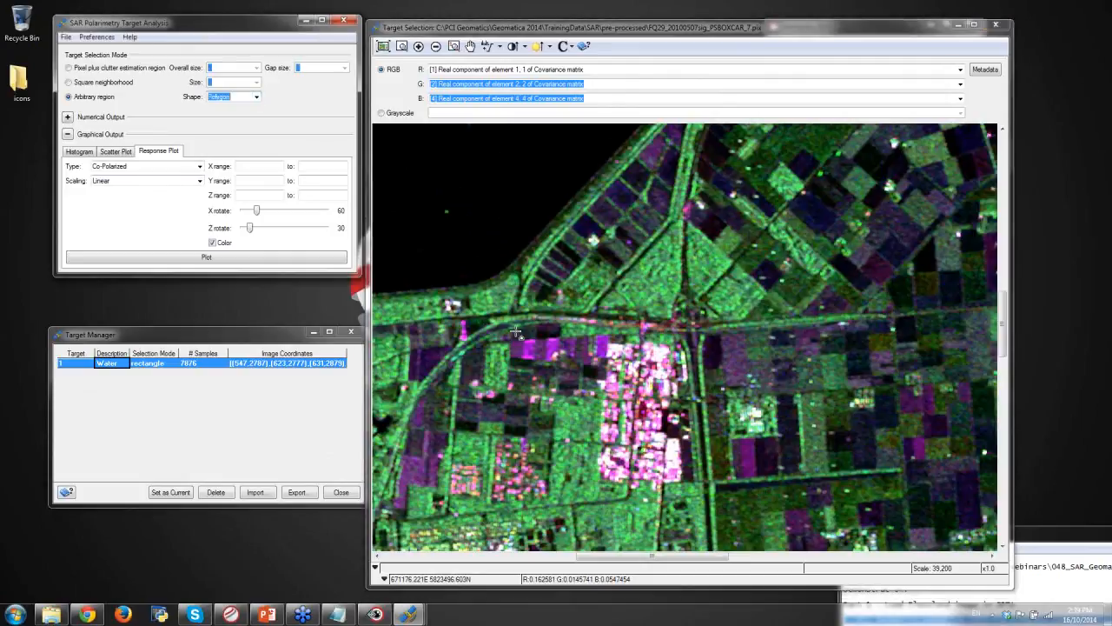
pyautogui.click(627, 283)
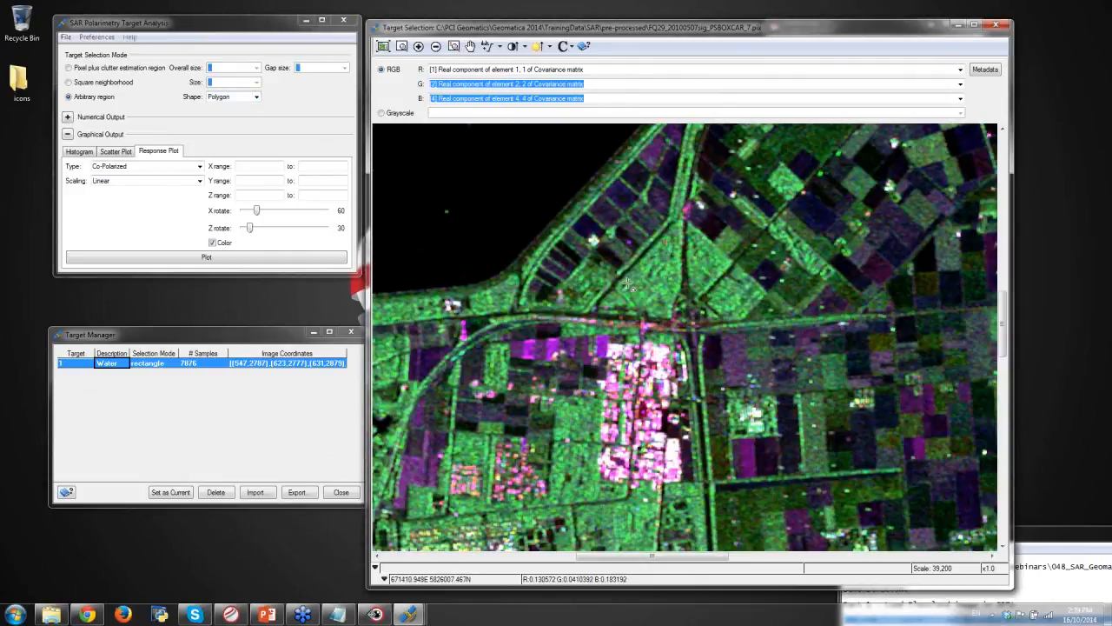
pyautogui.click(646, 264)
pyautogui.click(649, 304)
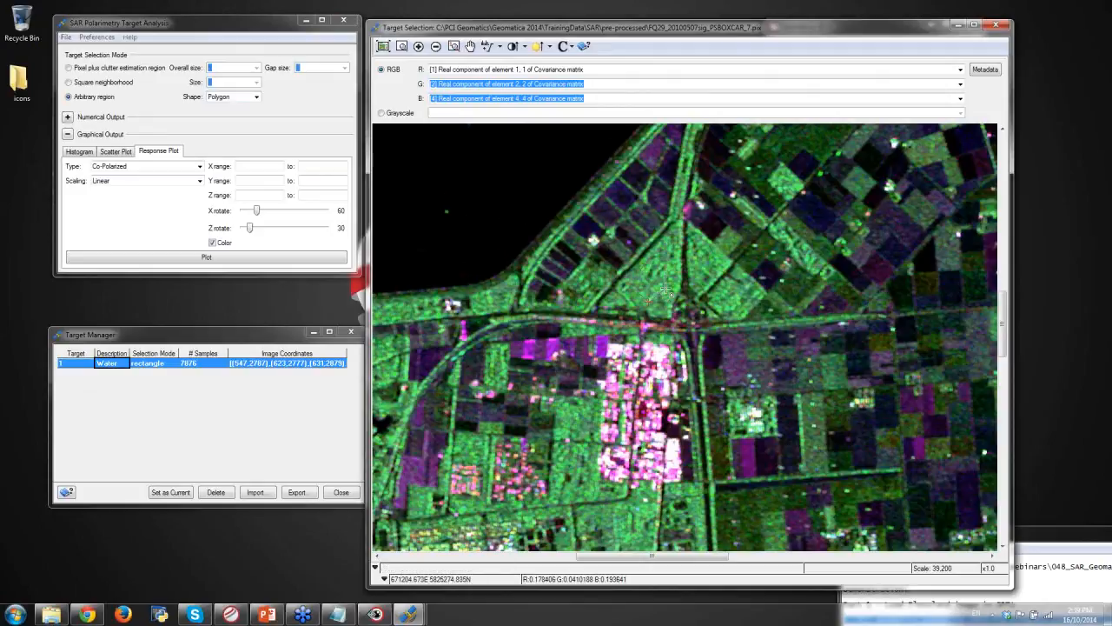
pyautogui.doubleClick(675, 271)
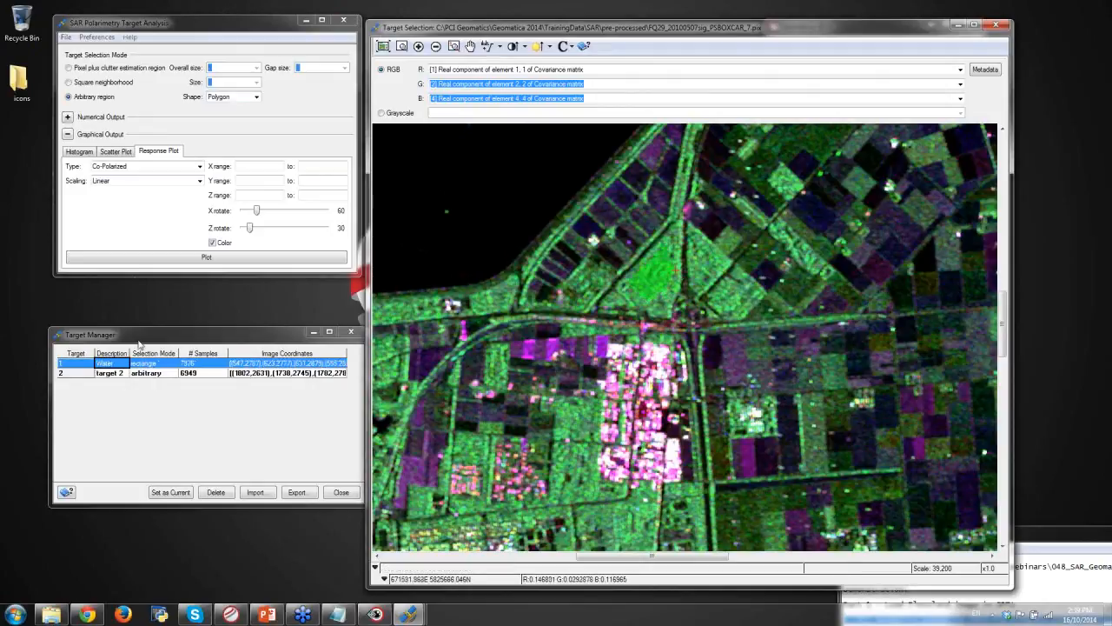
# - Return to the numerical output, clear the results and compute the Freeman-Durden parameters for the forest target
pyautogui.click(80, 152)
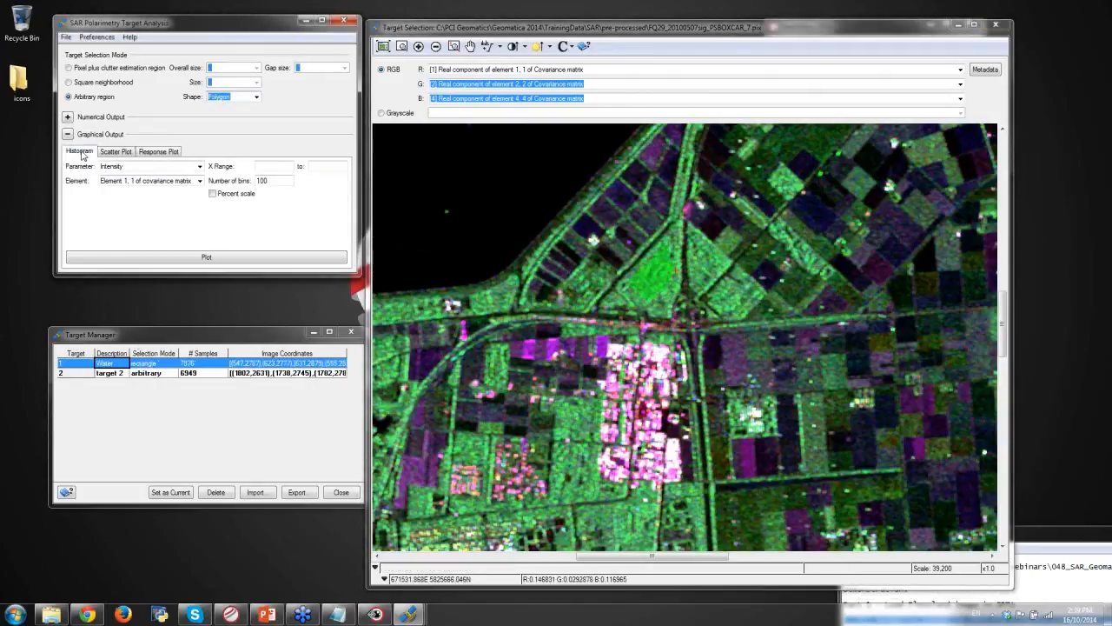
pyautogui.click(68, 118)
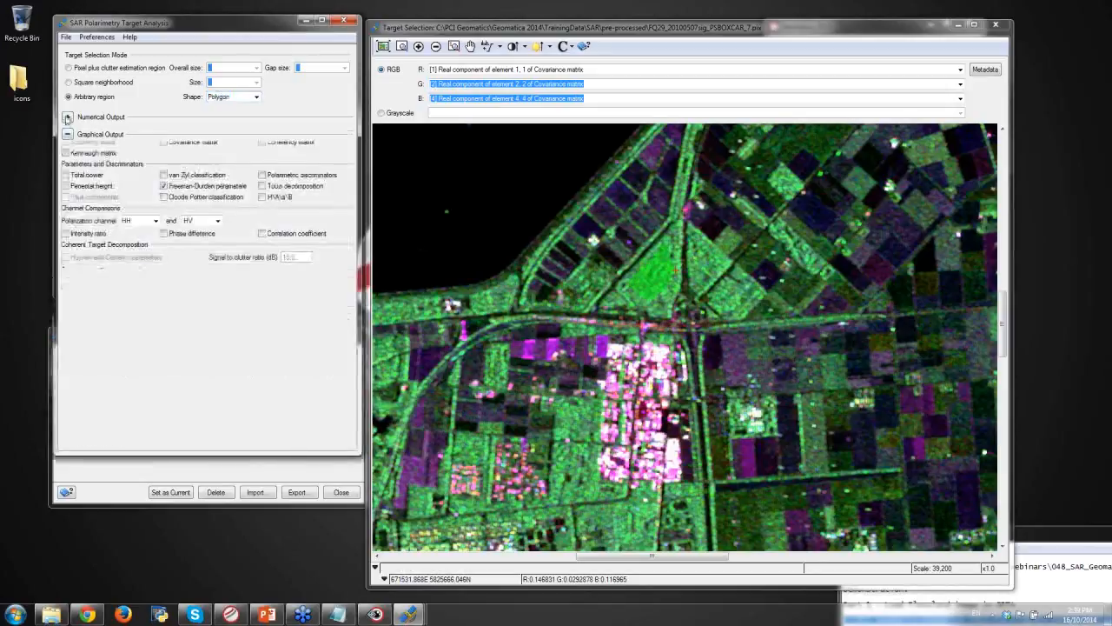
pyautogui.click(344, 420)
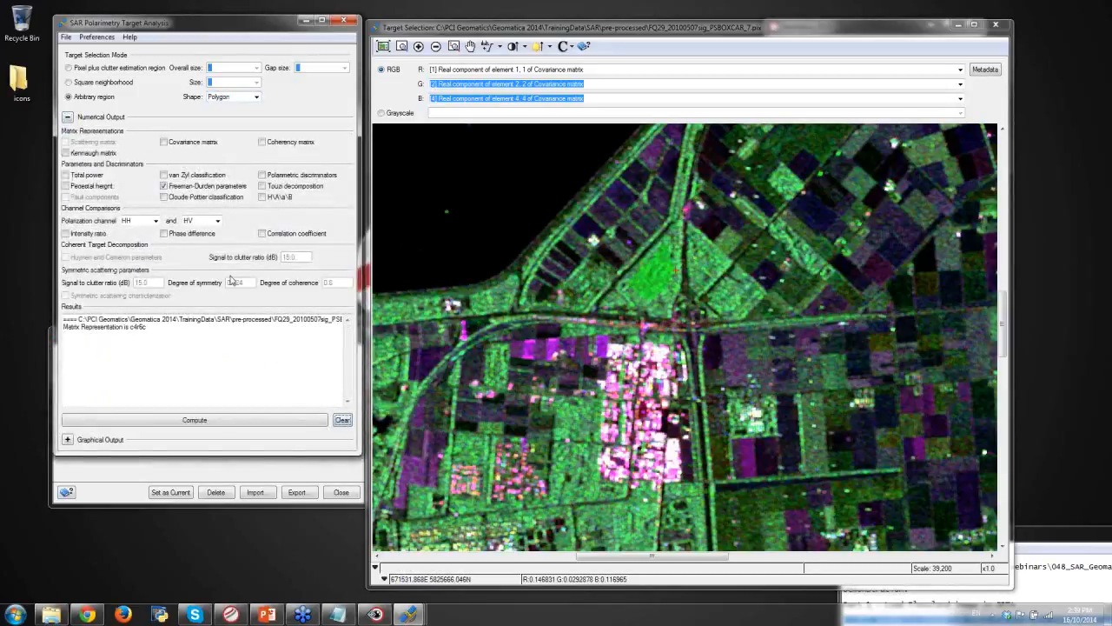
pyautogui.click(278, 423)
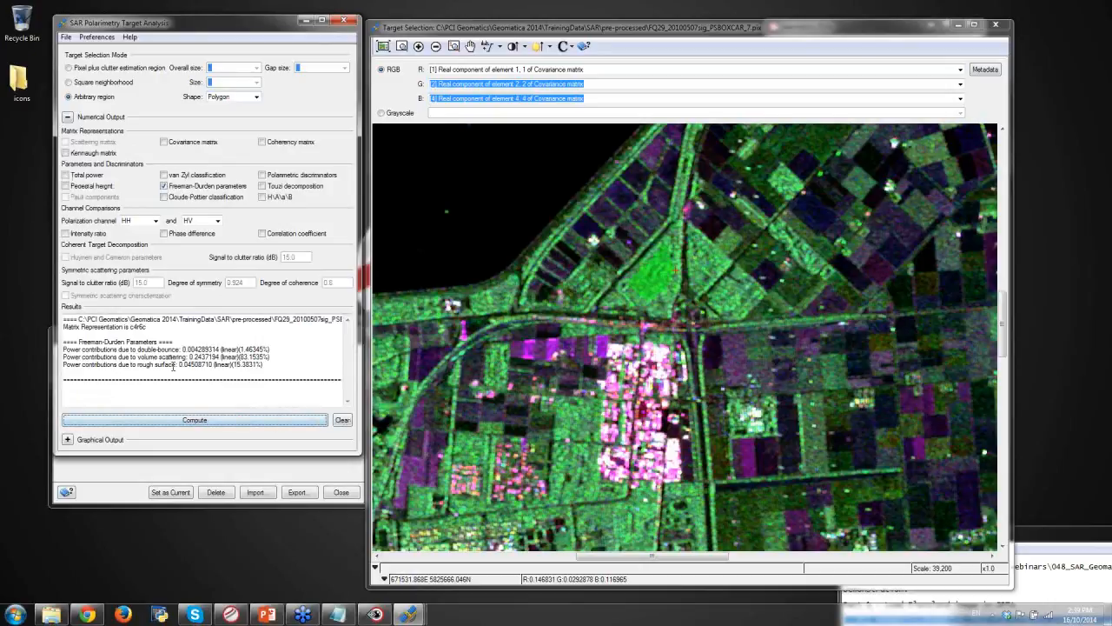
pyautogui.moveTo(273, 356); pyautogui.dragTo(58, 357)
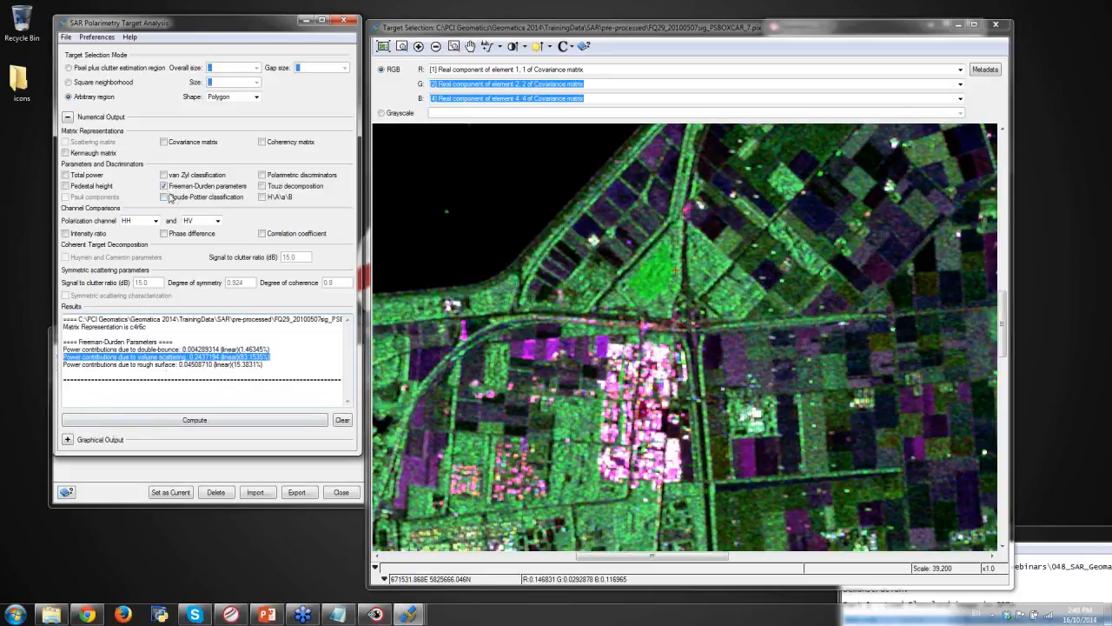
# - Replace Freeman-Durden parameters with H\A\a\B, clear the results and compute them for the forest target
pyautogui.click(265, 197)
pyautogui.click(266, 198)
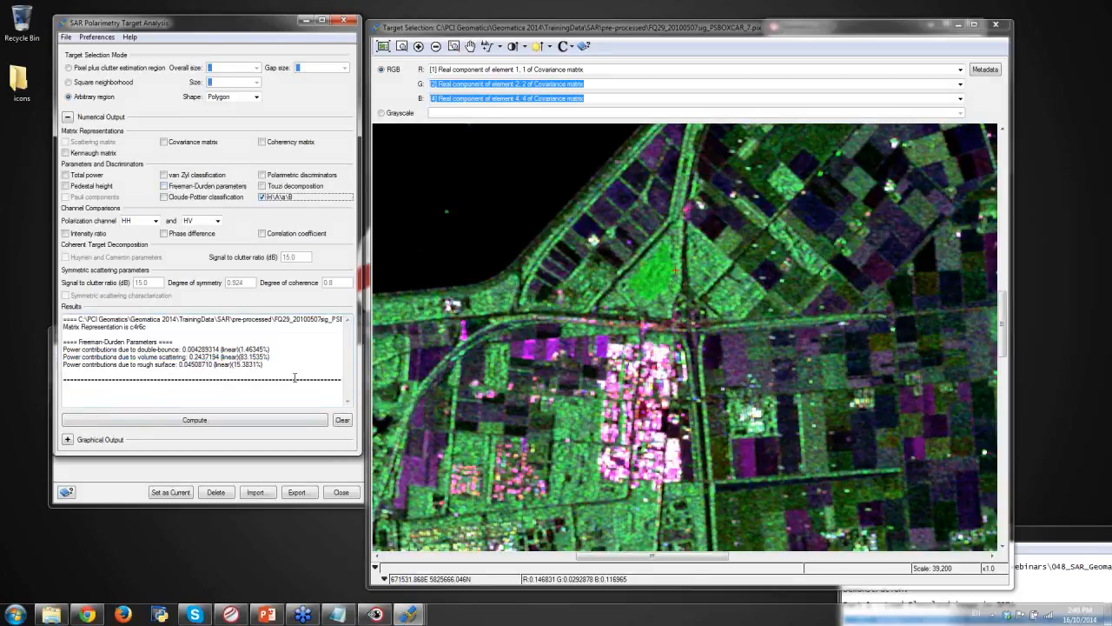
pyautogui.click(343, 422)
pyautogui.click(263, 422)
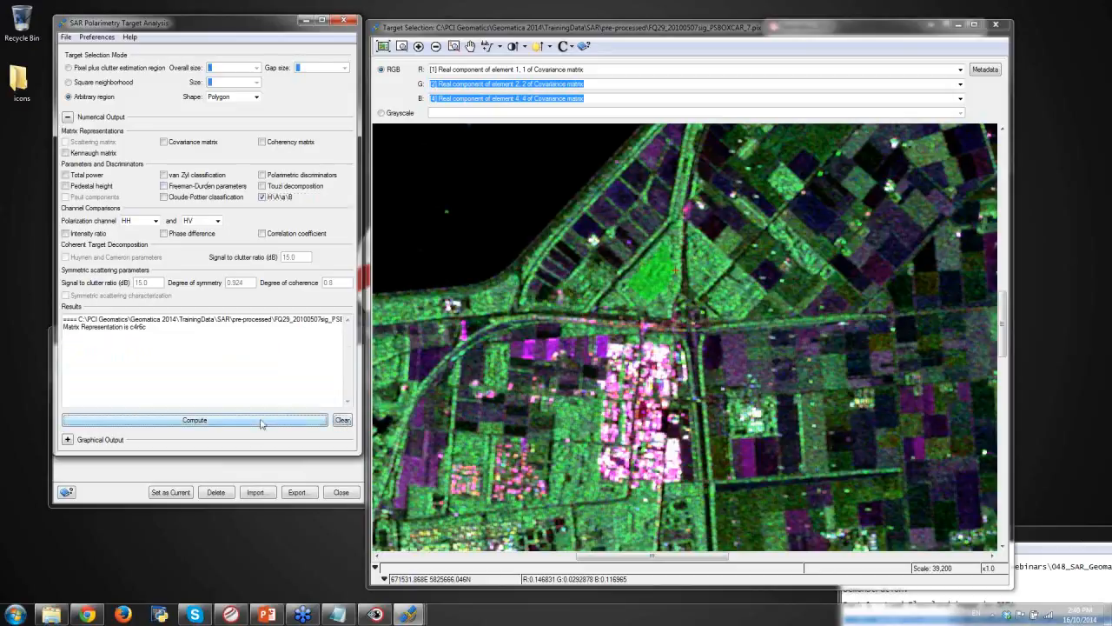
pyautogui.scroll(2, 348, 365)
pyautogui.doubleClick(102, 326)
pyautogui.click(94, 326)
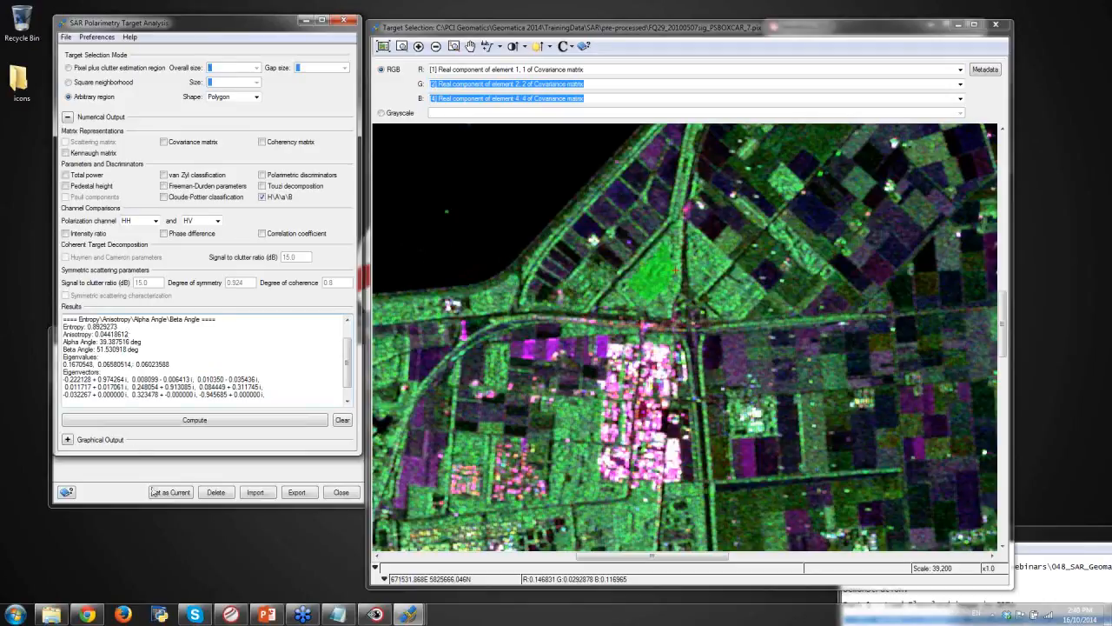
# - Uncover the Target Manager and change the description of the first target to Forest
pyautogui.moveTo(155, 454); pyautogui.dragTo(176, 312)
pyautogui.click(111, 365)
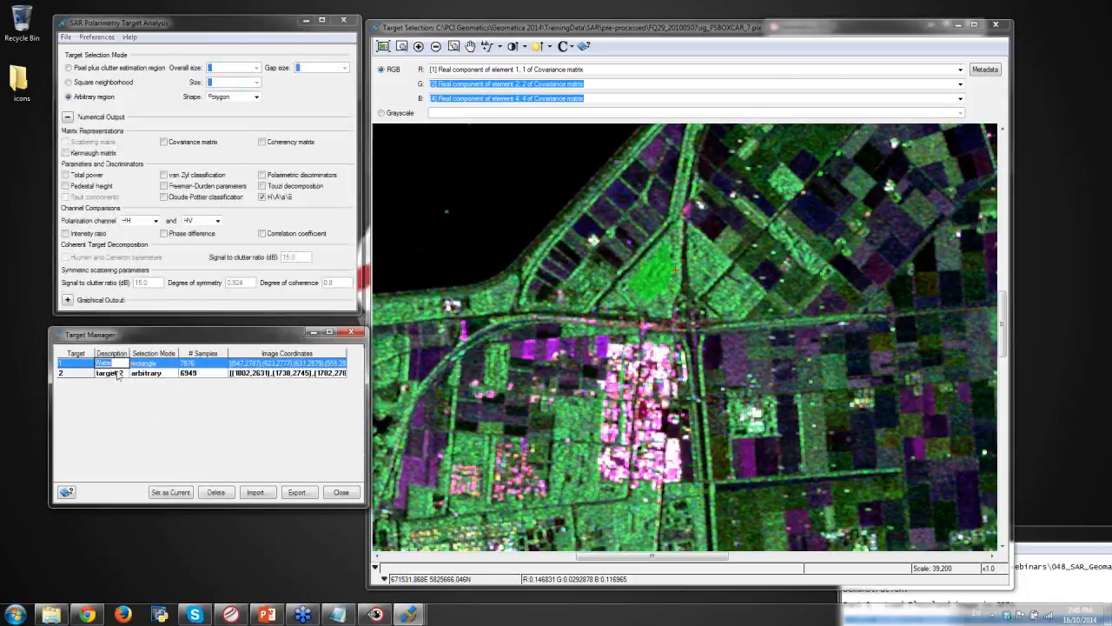
pyautogui.write('Forest')
pyautogui.press('Return')
# - Outline a polygon target of about 2,500 samples in the northern part of the bright pink-white built-up block
pyautogui.click(721, 332)
pyautogui.moveTo(721, 335); pyautogui.dragTo(676, 260)
pyautogui.click(673, 293)
pyautogui.click(686, 287)
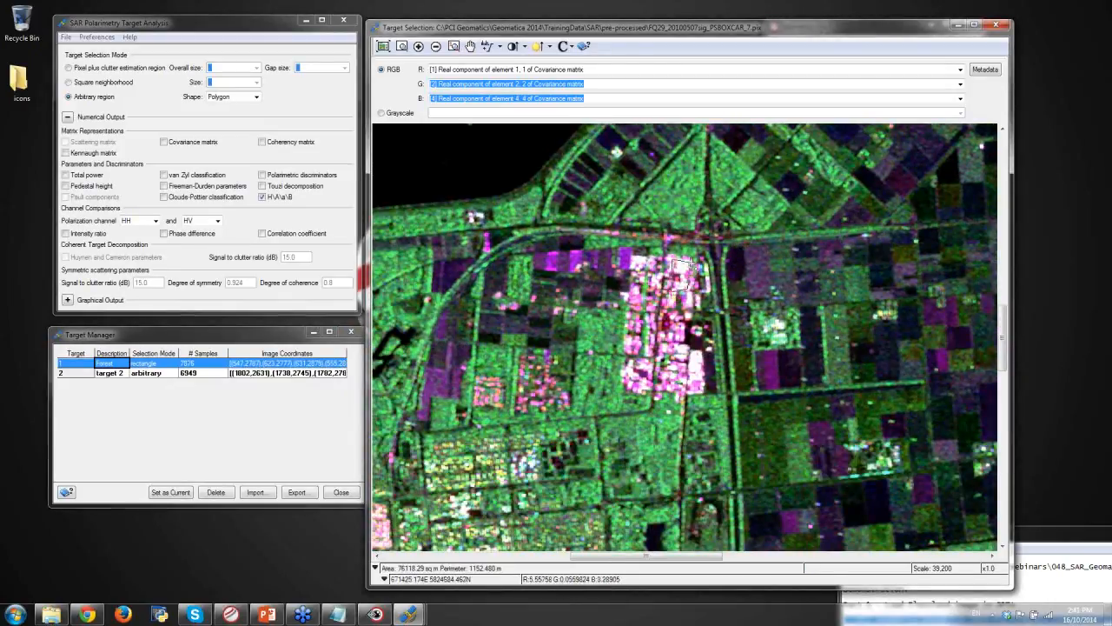
pyautogui.doubleClick(686, 265)
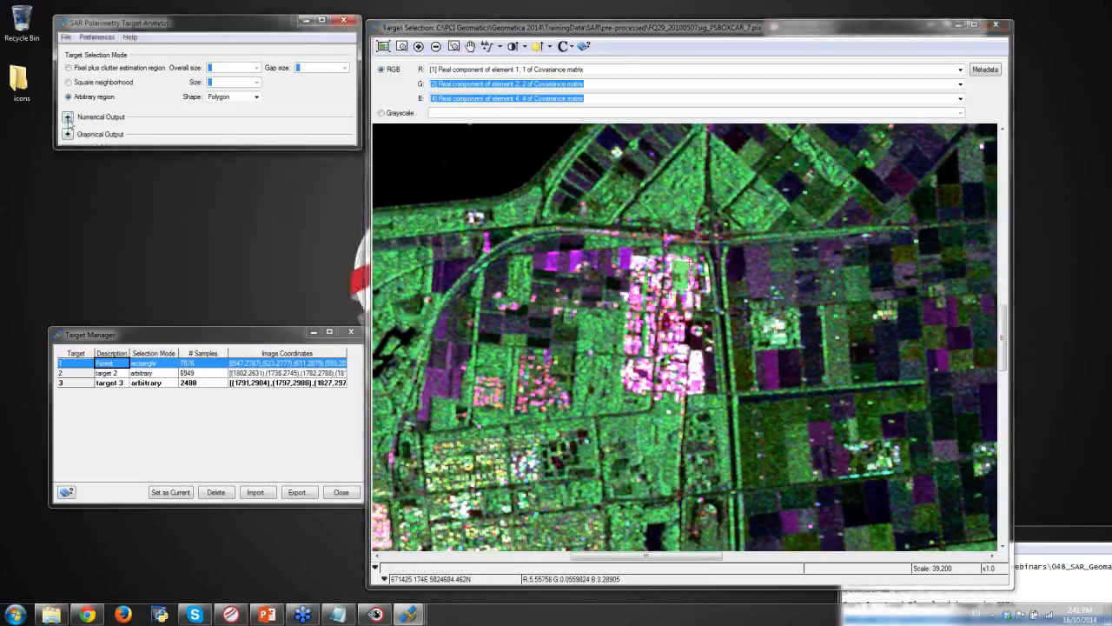
# - Clear the results, replace H\A\a\B with the Freeman-Durden parameters, compute them for the built-up target and highlight the double-bounce contribution
pyautogui.click(344, 420)
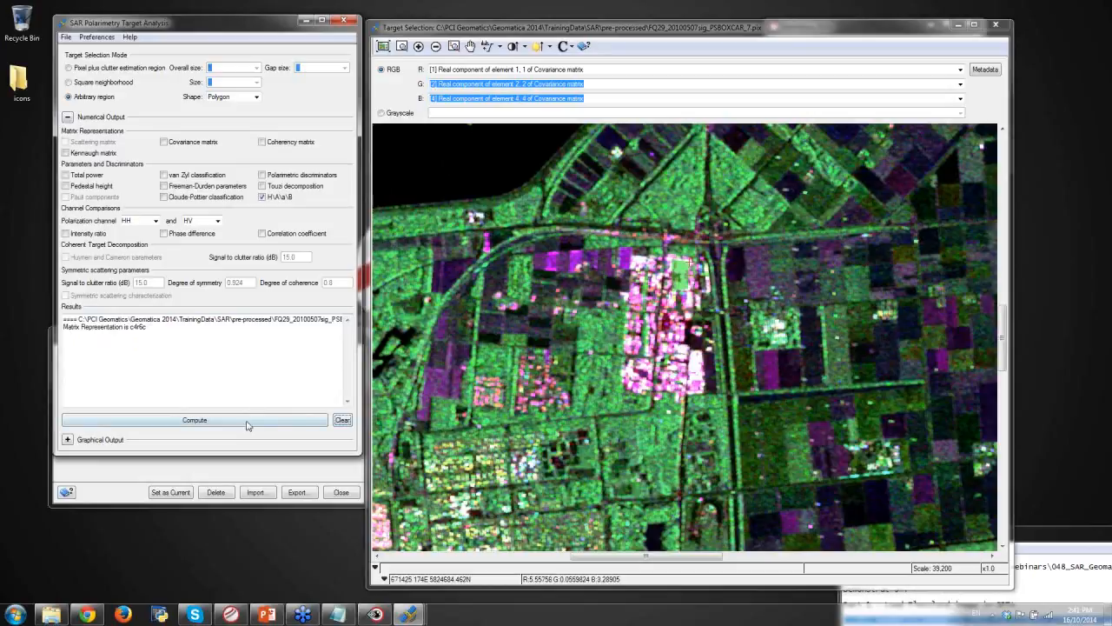
pyautogui.click(263, 197)
pyautogui.click(163, 186)
pyautogui.click(292, 422)
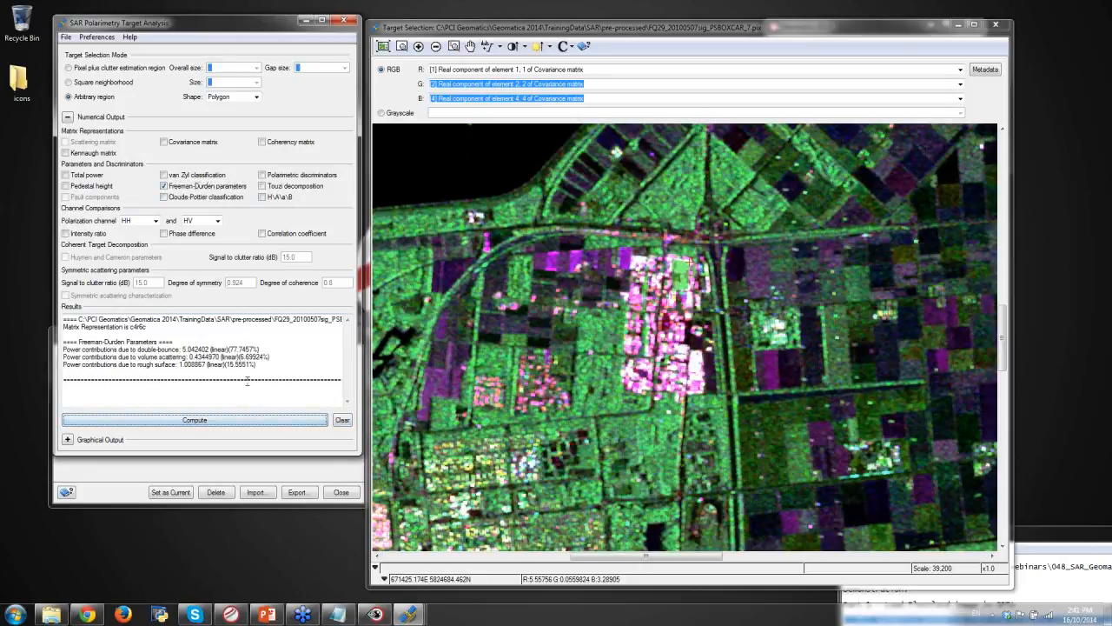
pyautogui.moveTo(267, 348); pyautogui.dragTo(63, 348)
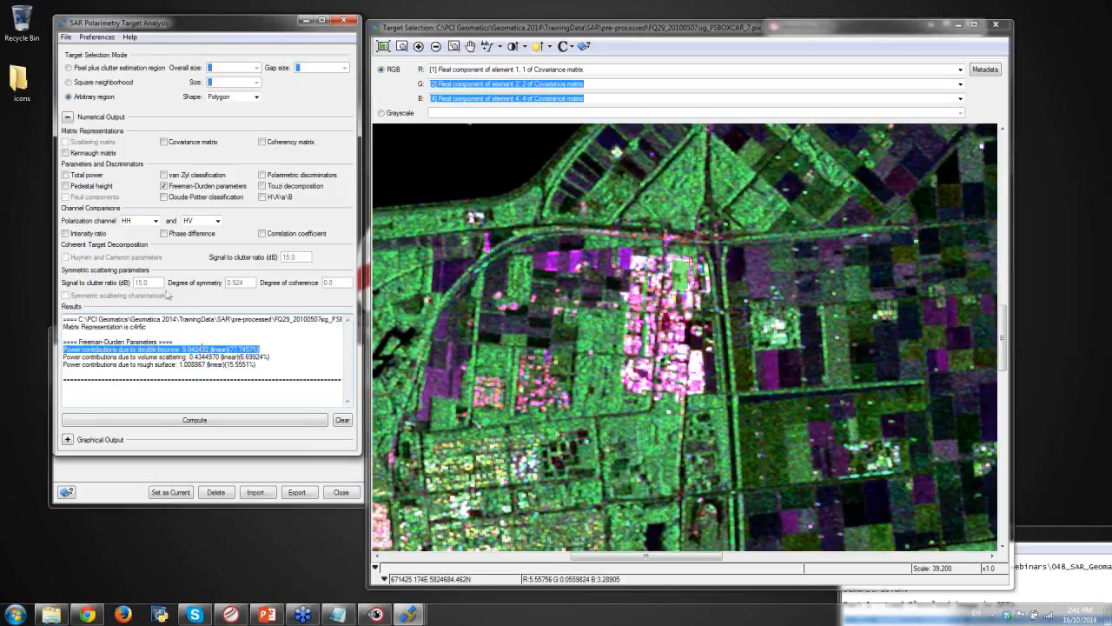
# - Replace Freeman-Durden parameters with H\A\a\B, compute them on cleared results for the built-up target and enlarge the results area
pyautogui.click(164, 187)
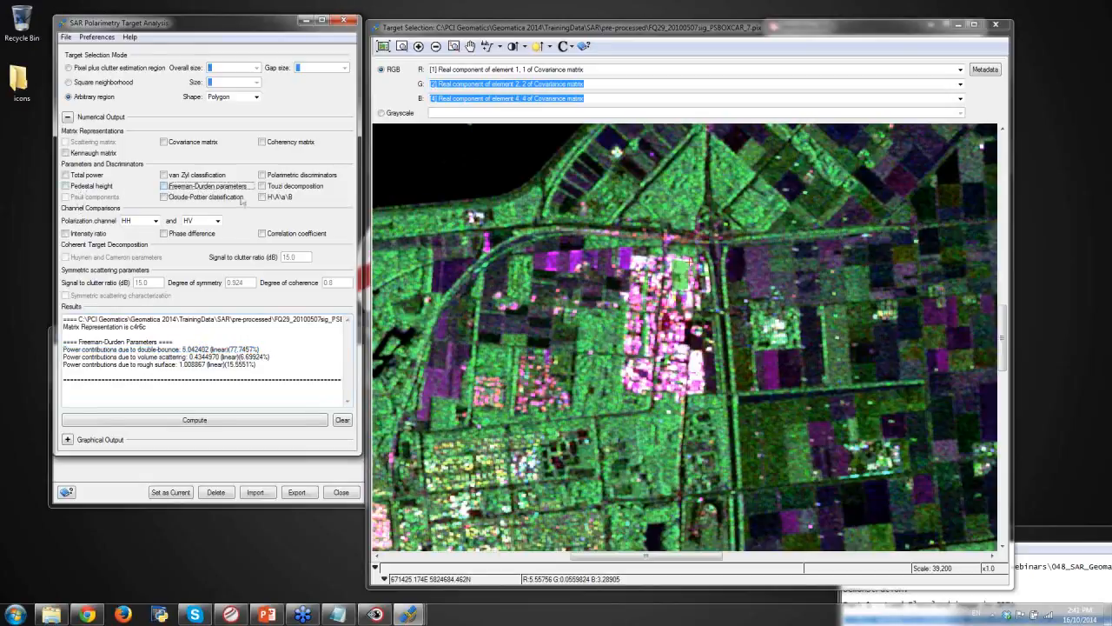
pyautogui.click(261, 196)
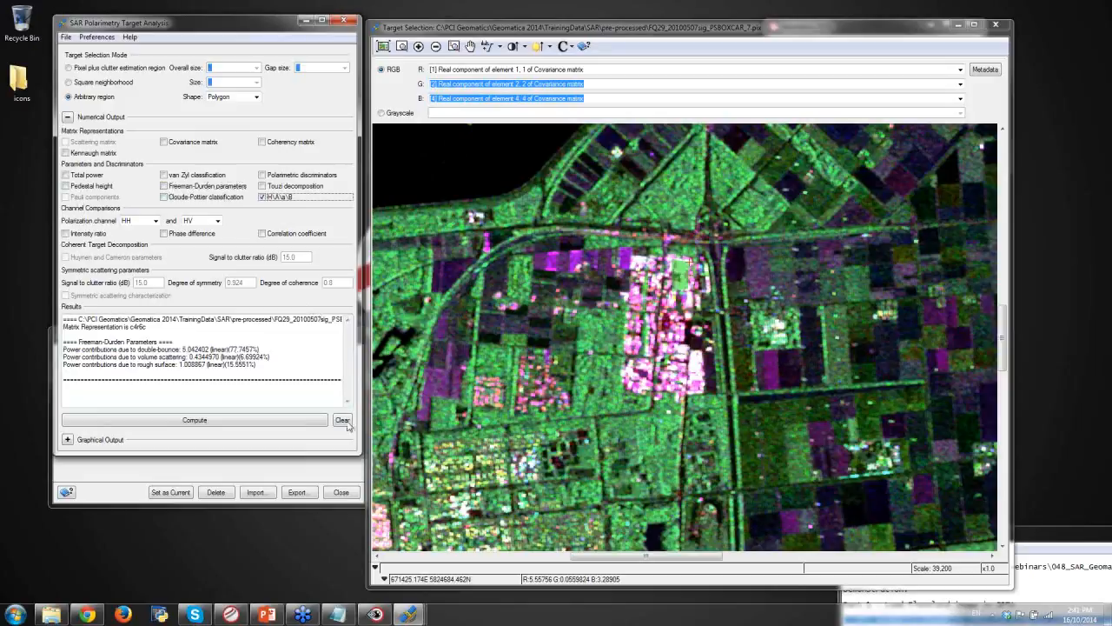
pyautogui.click(344, 421)
pyautogui.click(272, 425)
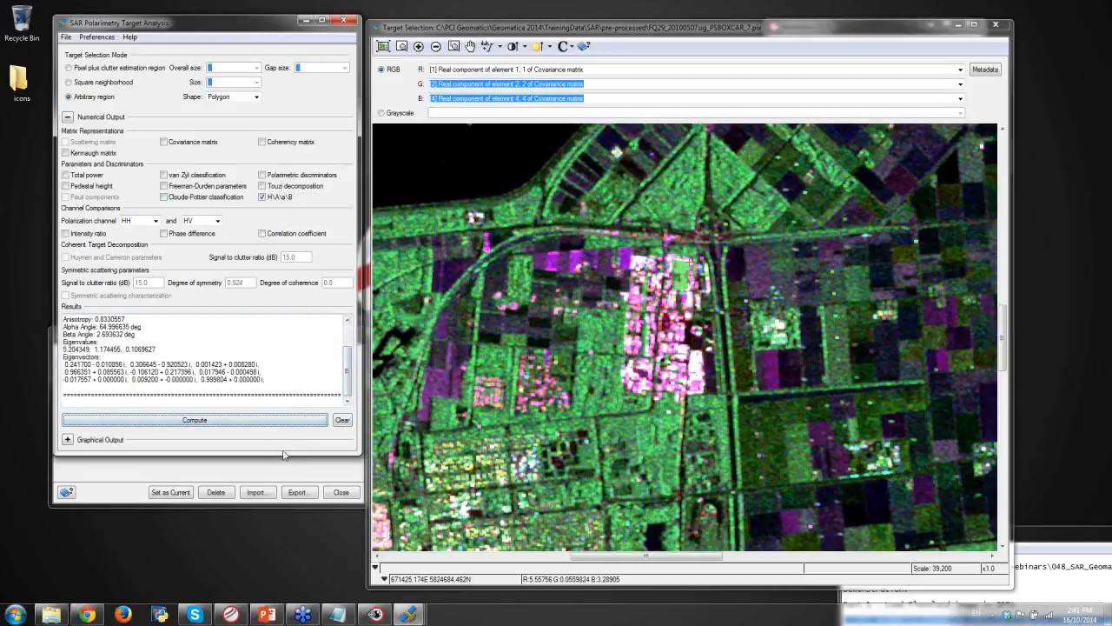
pyautogui.moveTo(281, 455); pyautogui.dragTo(283, 491)
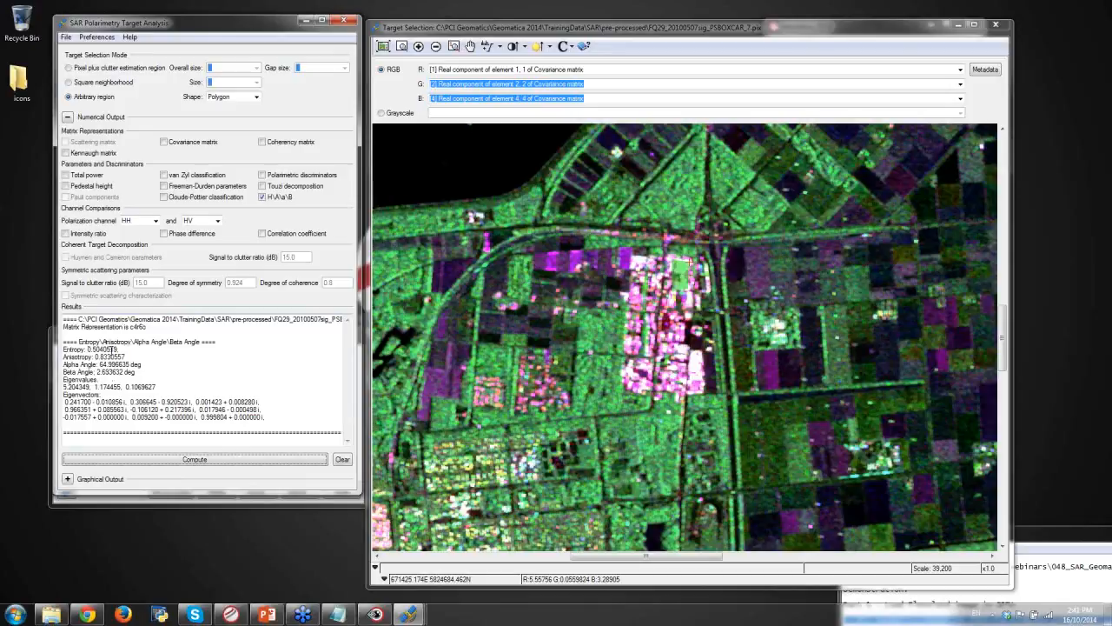
# - Uncover the Target Manager and change the description of the second target to urban
pyautogui.moveTo(164, 494); pyautogui.dragTo(164, 351)
pyautogui.click(111, 373)
pyautogui.click(109, 374)
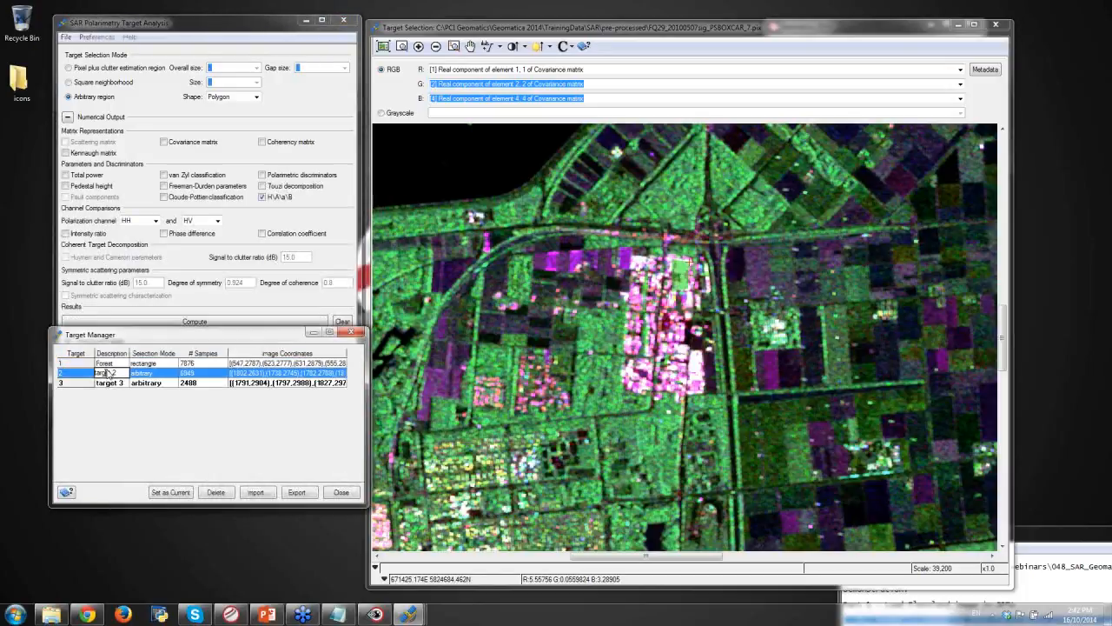
pyautogui.doubleClick(109, 374)
pyautogui.write('urban')
pyautogui.press('Return')
# - Outline a polygon target of about 3,400 samples in the narrow dark green field just north of the green diagonal strip
pyautogui.click(819, 327)
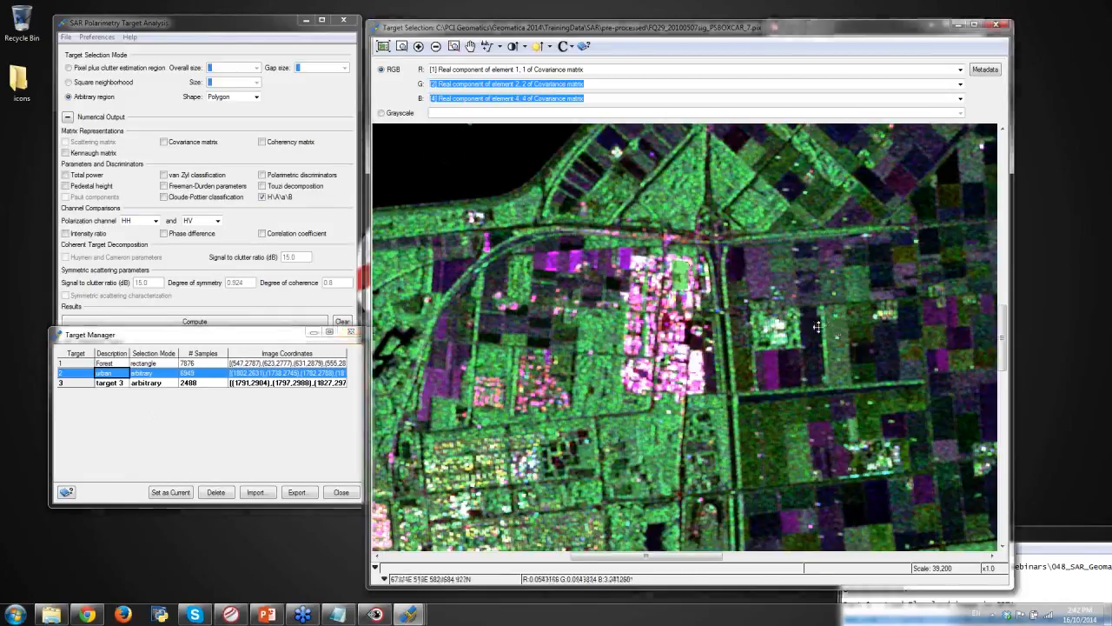
pyautogui.moveTo(817, 326); pyautogui.dragTo(756, 327)
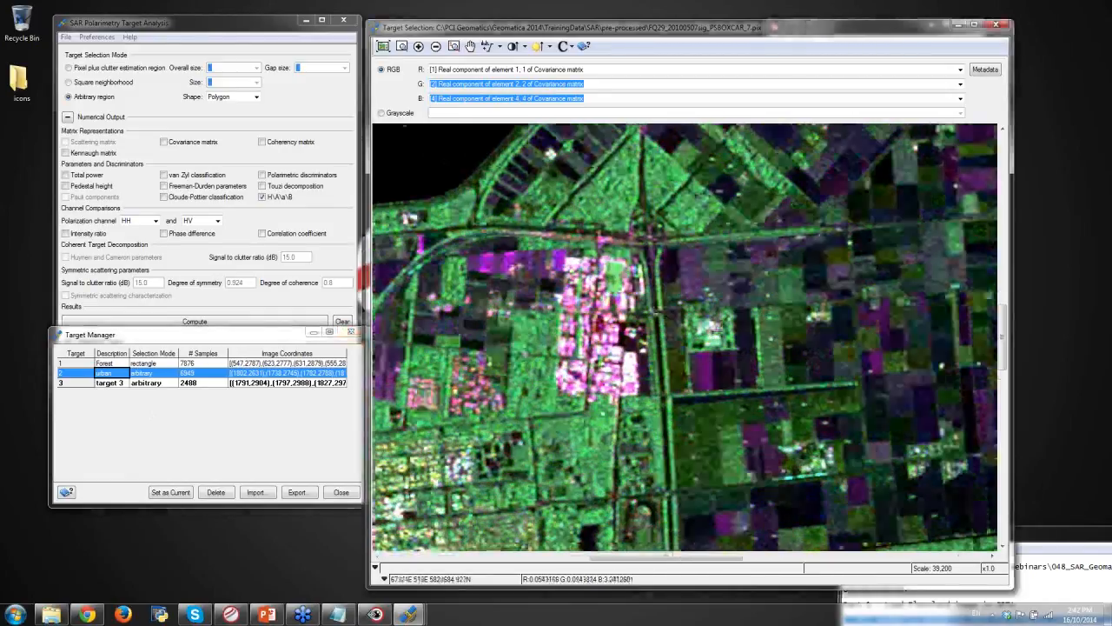
pyautogui.moveTo(856, 429); pyautogui.dragTo(602, 309)
pyautogui.click(118, 429)
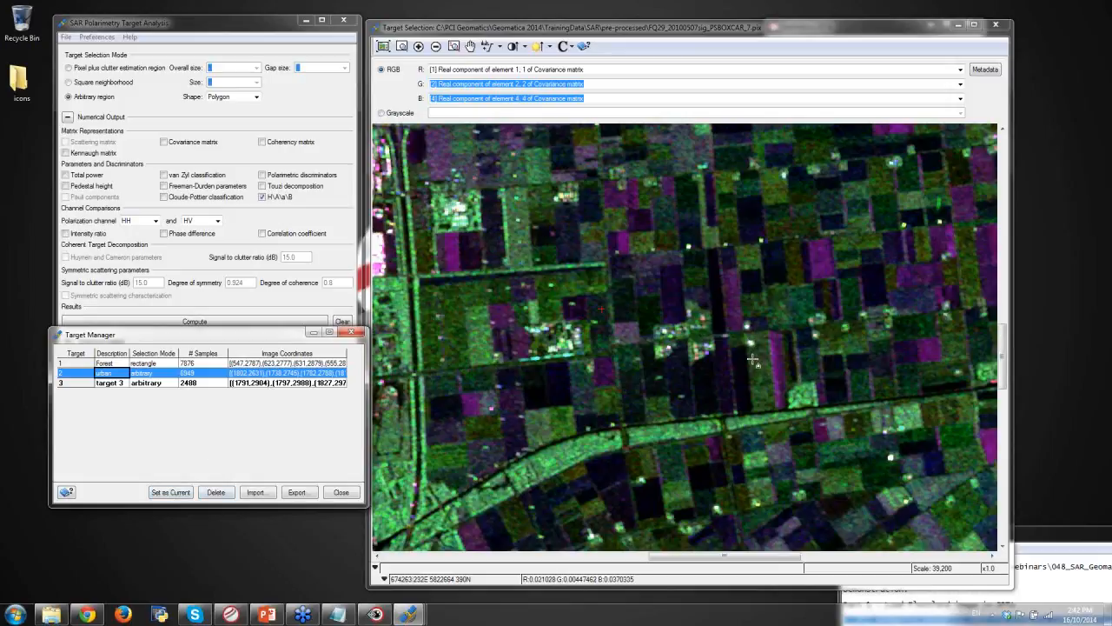
pyautogui.click(751, 359)
pyautogui.click(752, 408)
pyautogui.click(769, 401)
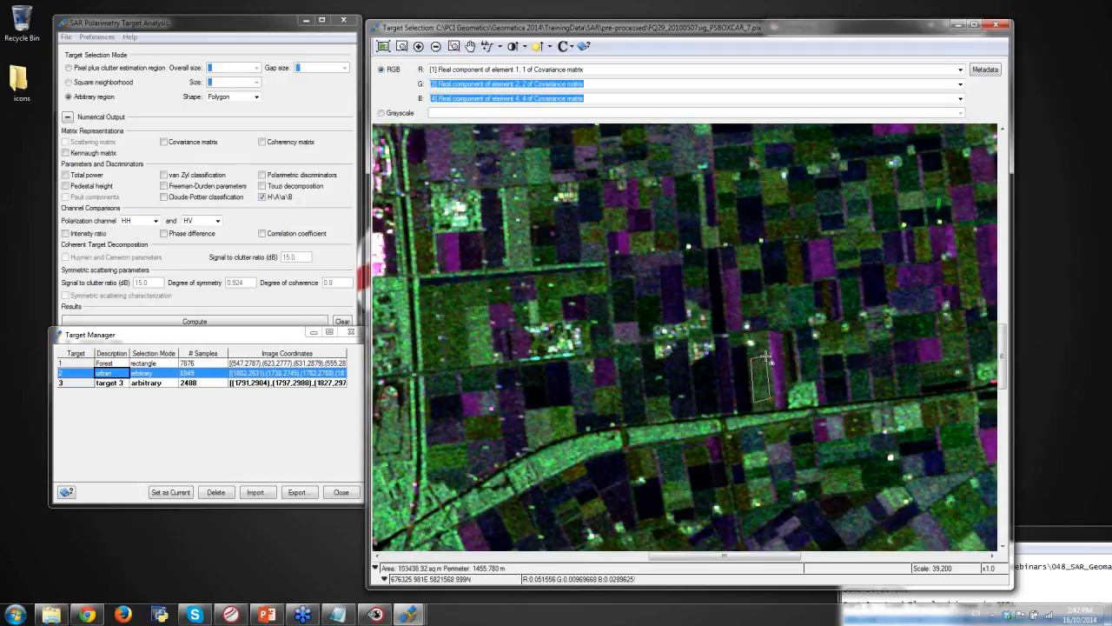
pyautogui.doubleClick(766, 356)
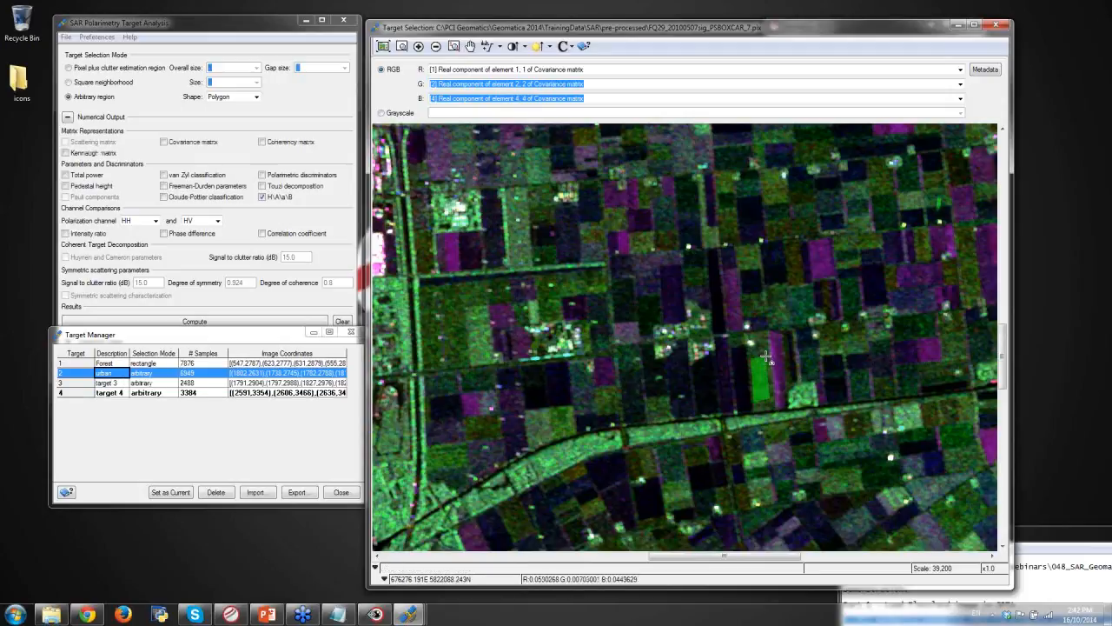
# - Return to the numerical output, compute the H\A\a\B parameters for the green field target and highlight its entropy
pyautogui.click(104, 383)
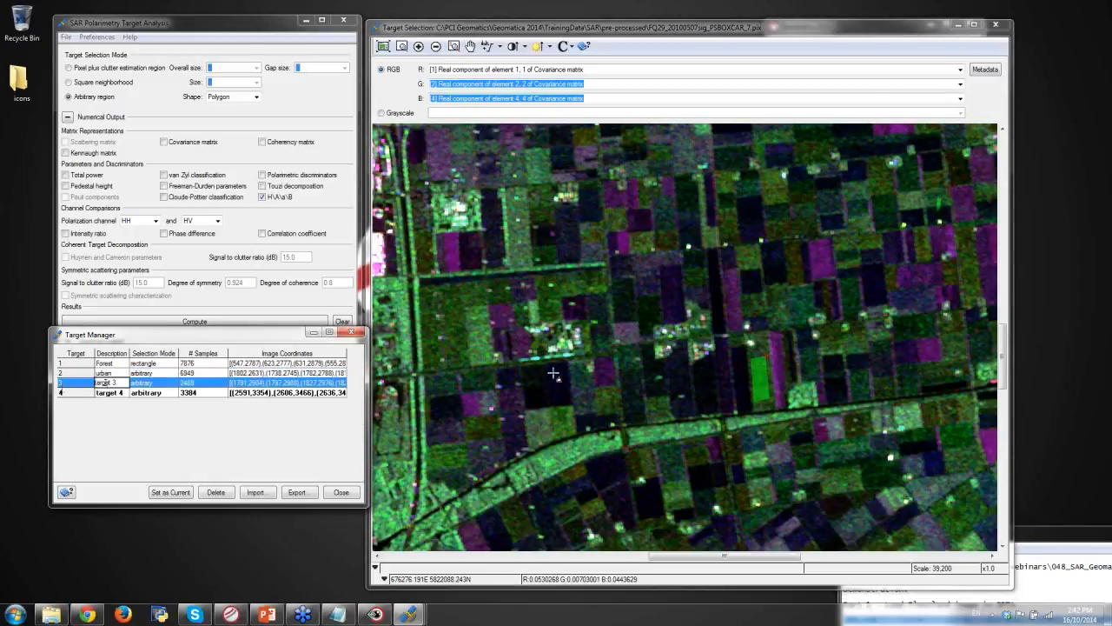
pyautogui.click(69, 121)
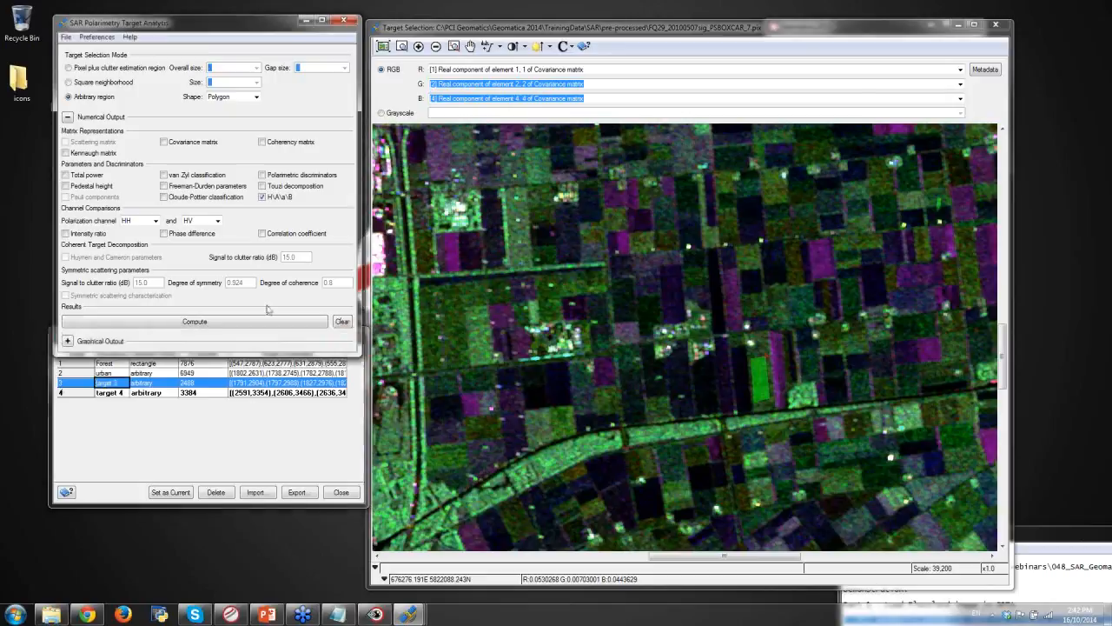
pyautogui.click(68, 117)
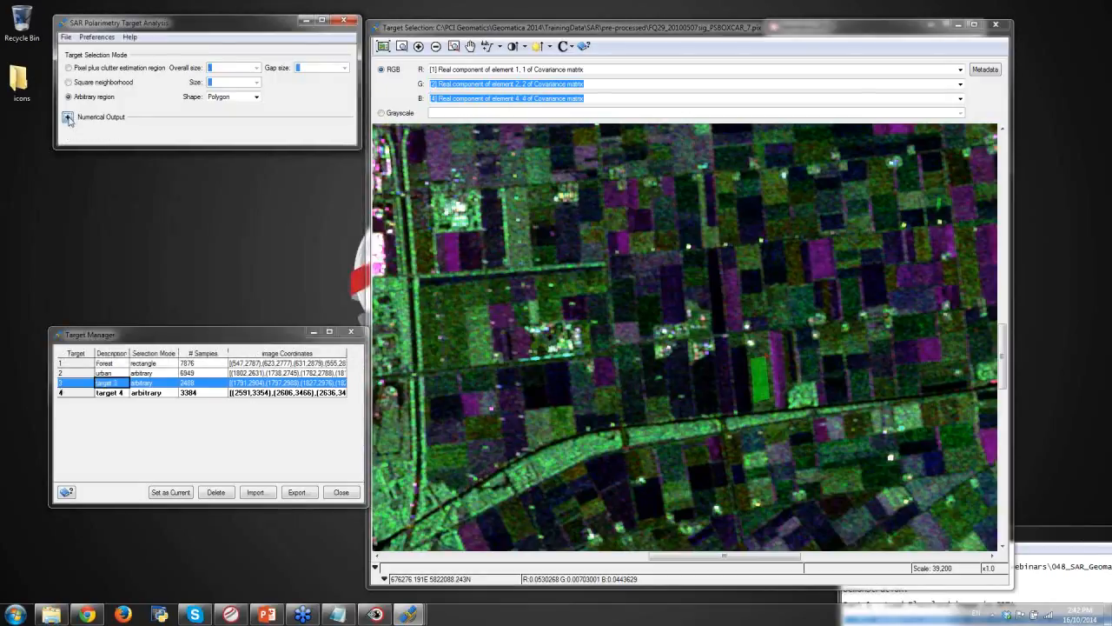
pyautogui.click(68, 118)
pyautogui.click(294, 423)
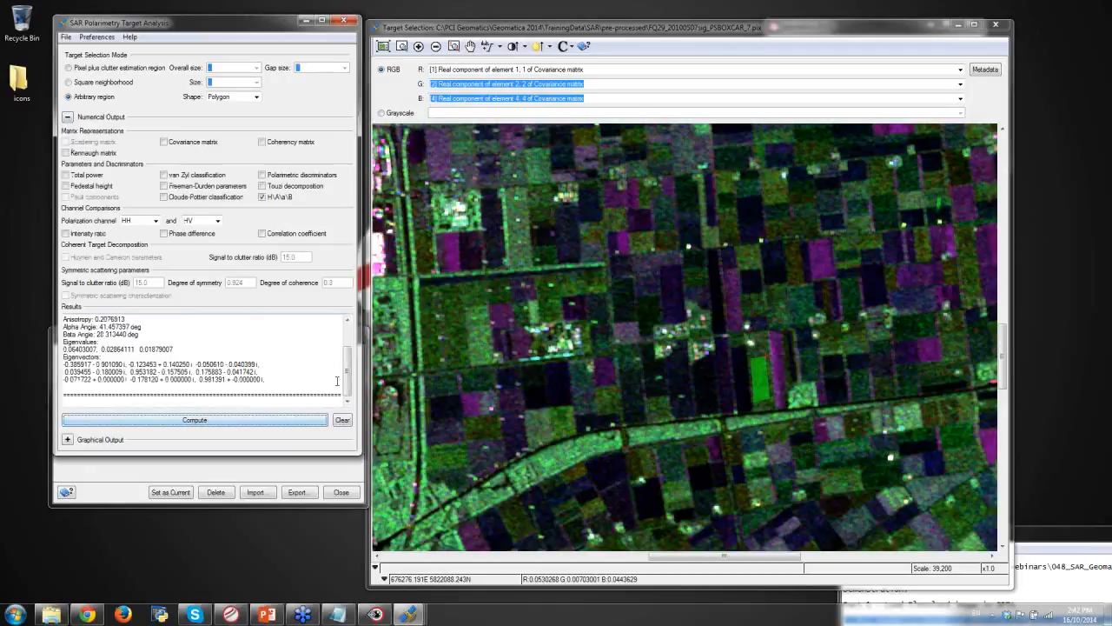
pyautogui.scroll(1, 346, 364)
pyautogui.scroll(1, 347, 364)
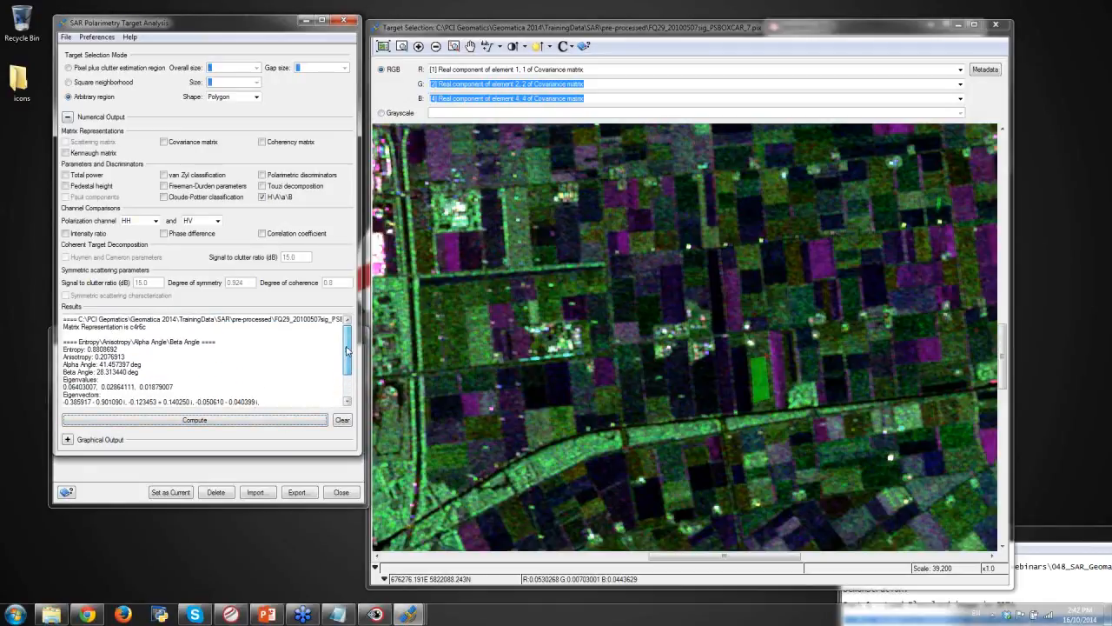
pyautogui.moveTo(91, 349); pyautogui.dragTo(122, 349)
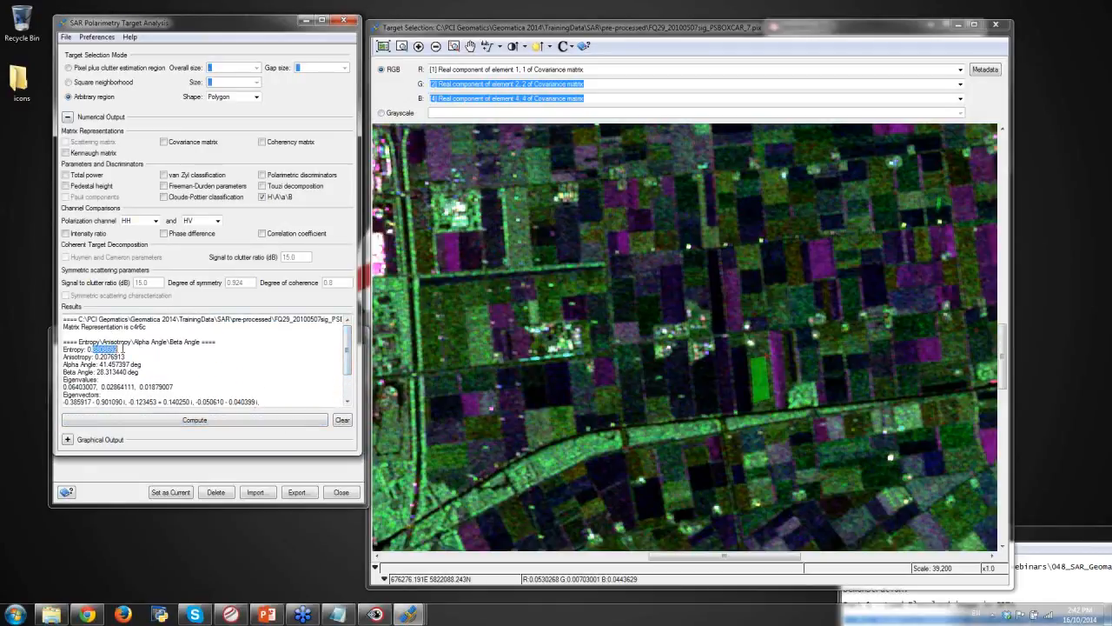
pyautogui.click(123, 348)
# - Replace H\A\a\B with the Freeman-Durden parameters, compute them on cleared results for the green field and highlight the volume scattering contribution
pyautogui.click(164, 186)
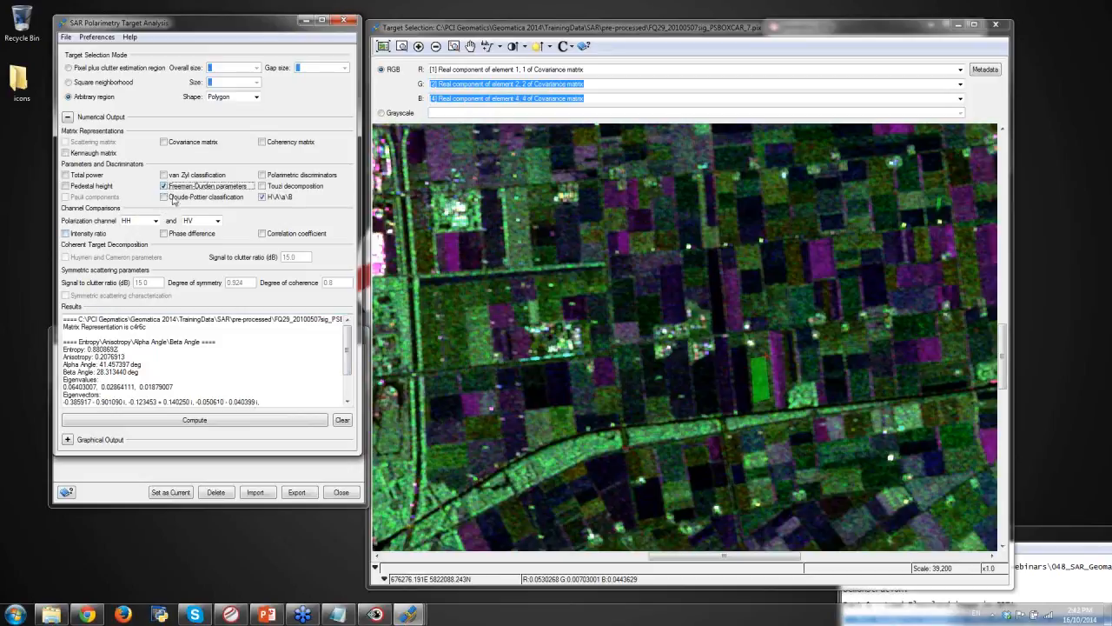
pyautogui.click(336, 421)
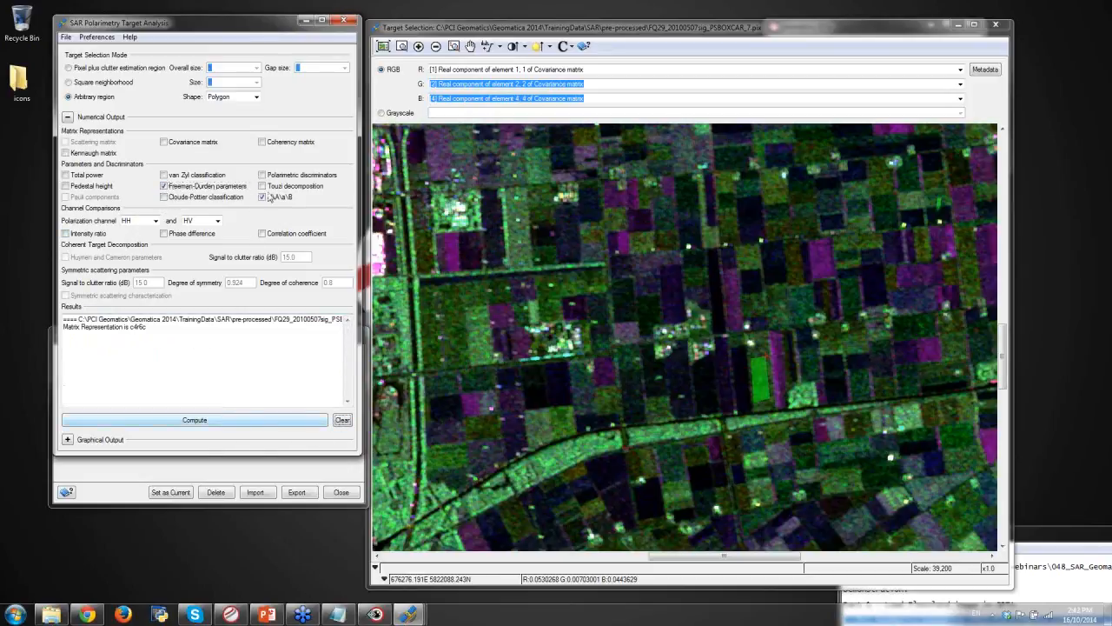
pyautogui.click(262, 196)
pyautogui.click(249, 423)
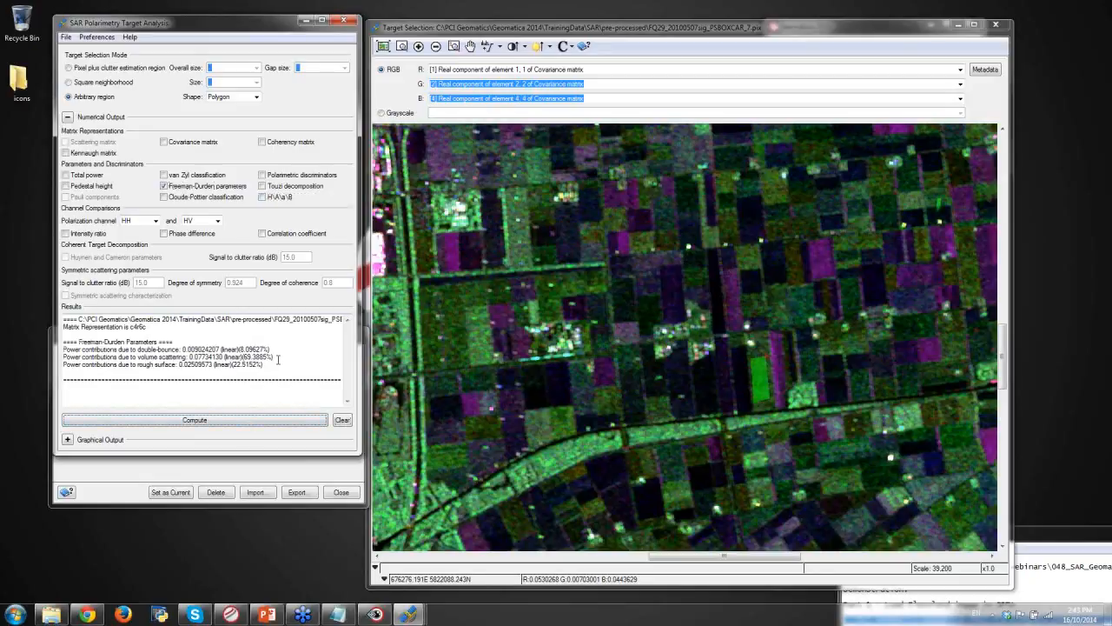
pyautogui.moveTo(275, 357); pyautogui.dragTo(62, 357)
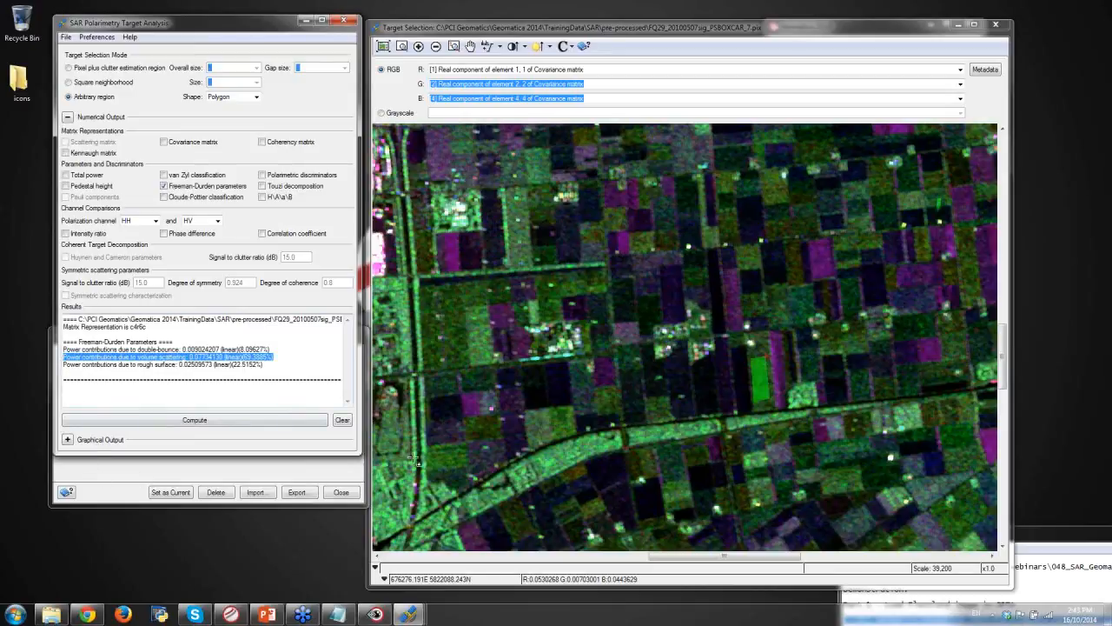
# - Bring the Target Manager forward and change the description of the fourth target to Agriculture_somegrowth
pyautogui.click(114, 476)
pyautogui.click(114, 385)
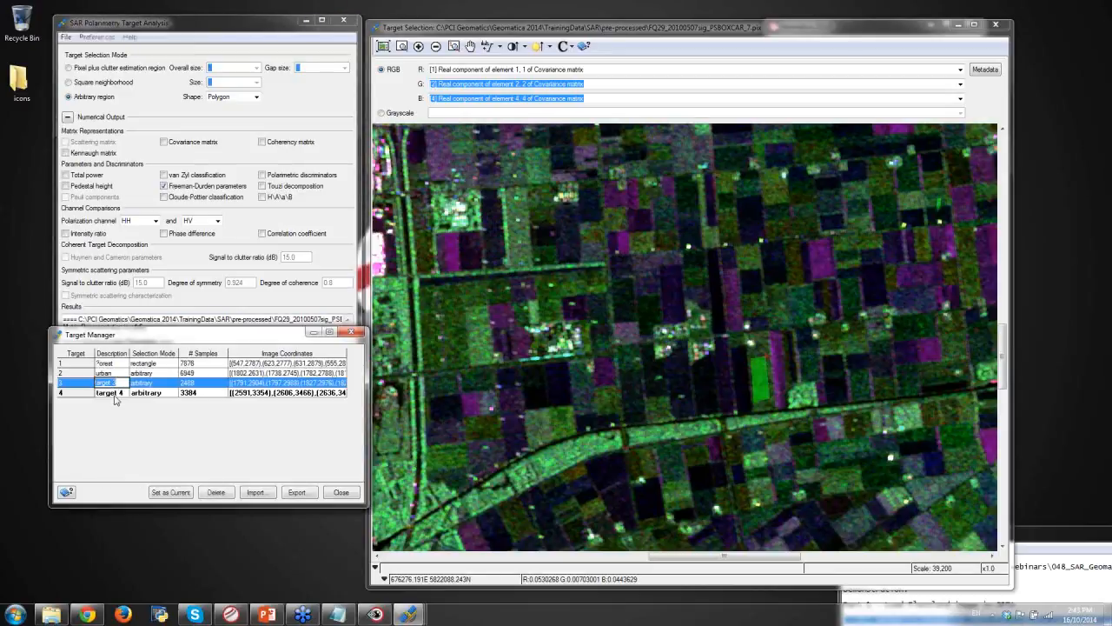
pyautogui.click(113, 392)
pyautogui.click(114, 393)
pyautogui.write('Agriculture')
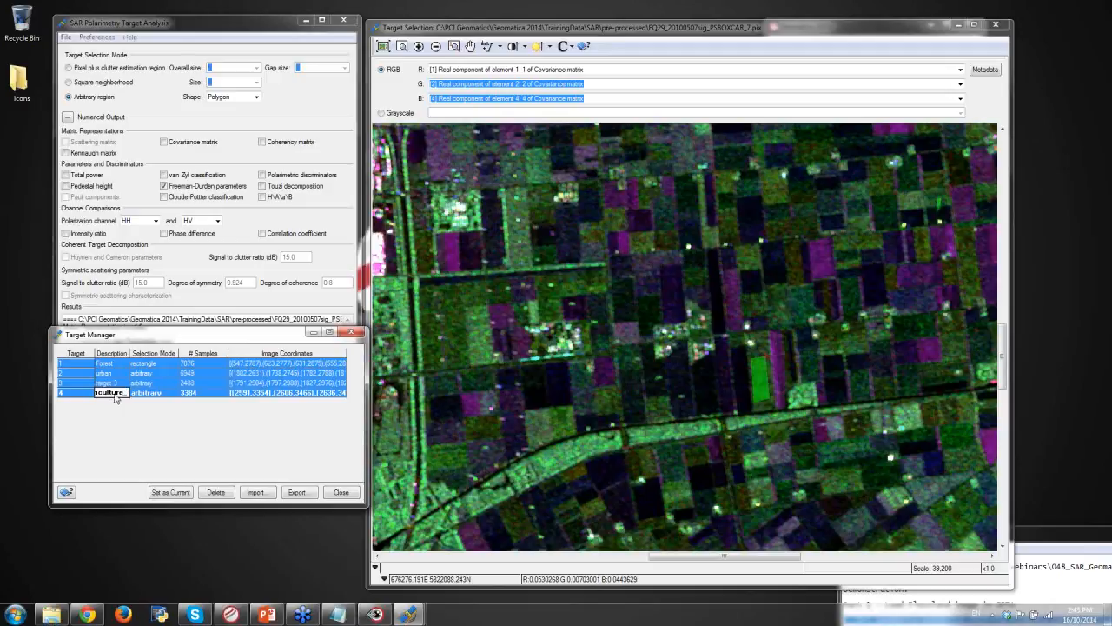
pyautogui.write(' somegrowth')
pyautogui.press('Return')
# - Outline a polygon target of about 1,840 samples inside the small purple field northwest of the Agriculture_somegrowth target's neighbouring farmland
pyautogui.click(768, 320)
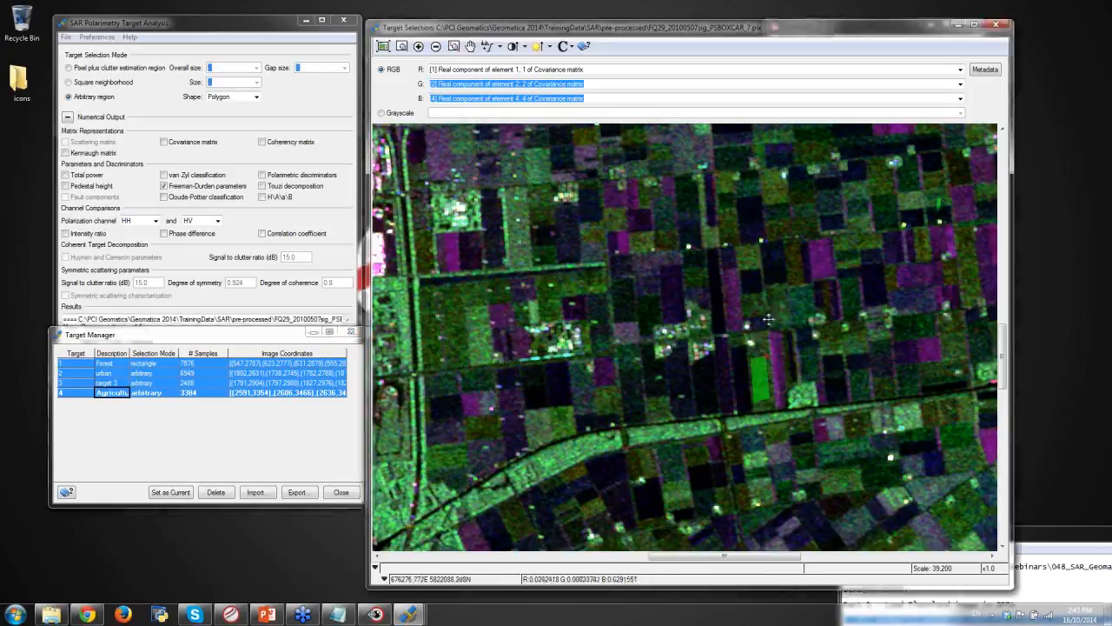
pyautogui.moveTo(768, 320); pyautogui.dragTo(721, 365)
pyautogui.click(706, 334)
pyautogui.click(708, 362)
pyautogui.click(721, 359)
pyautogui.doubleClick(717, 335)
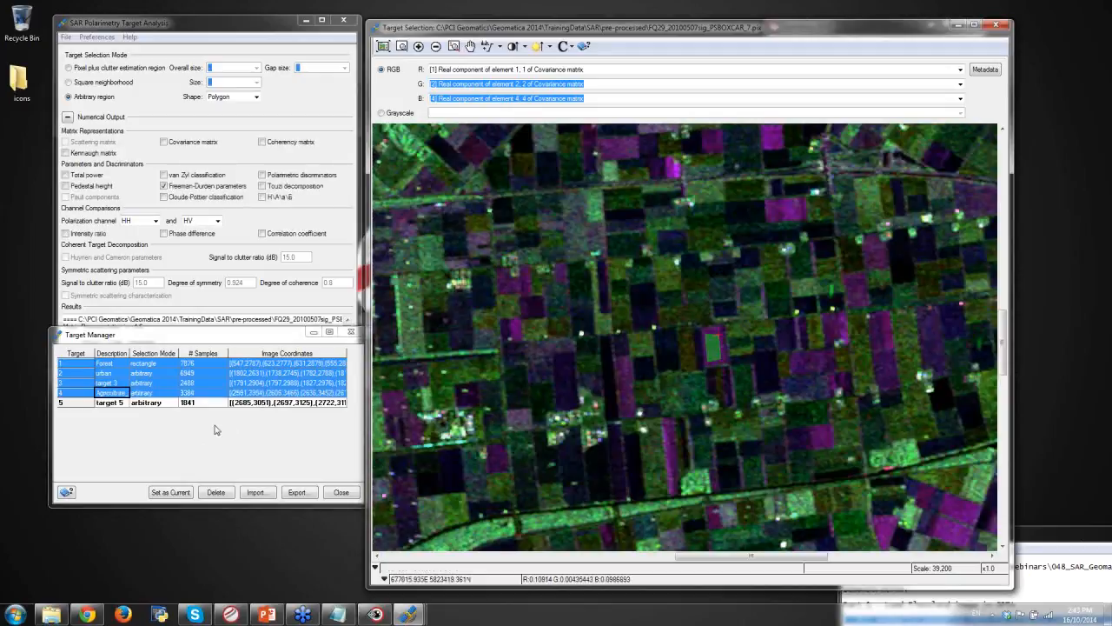
# - Clear the numerical results, compute the Freeman-Durden parameters for the purple field target and highlight the rough surface contribution
pyautogui.click(189, 119)
pyautogui.click(67, 118)
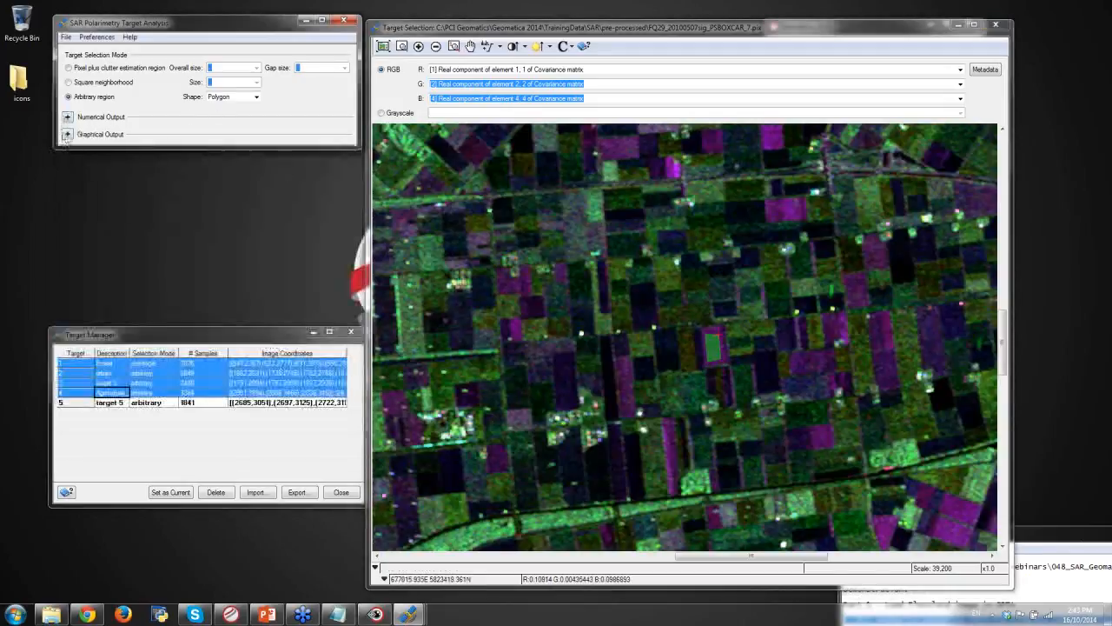
pyautogui.click(67, 131)
pyautogui.click(67, 117)
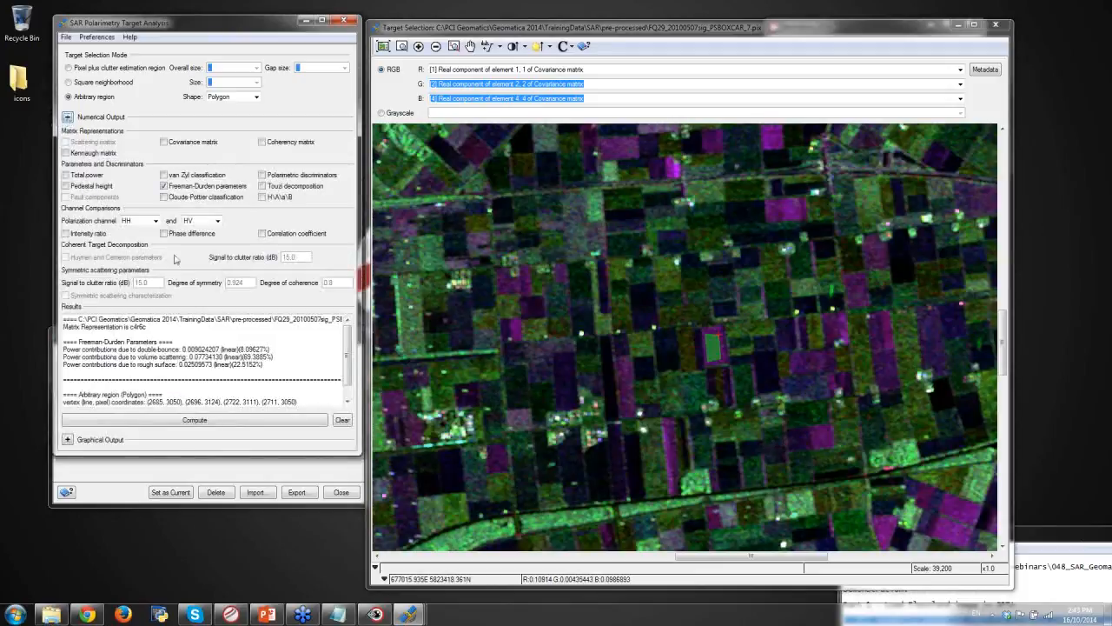
pyautogui.click(343, 419)
pyautogui.click(230, 421)
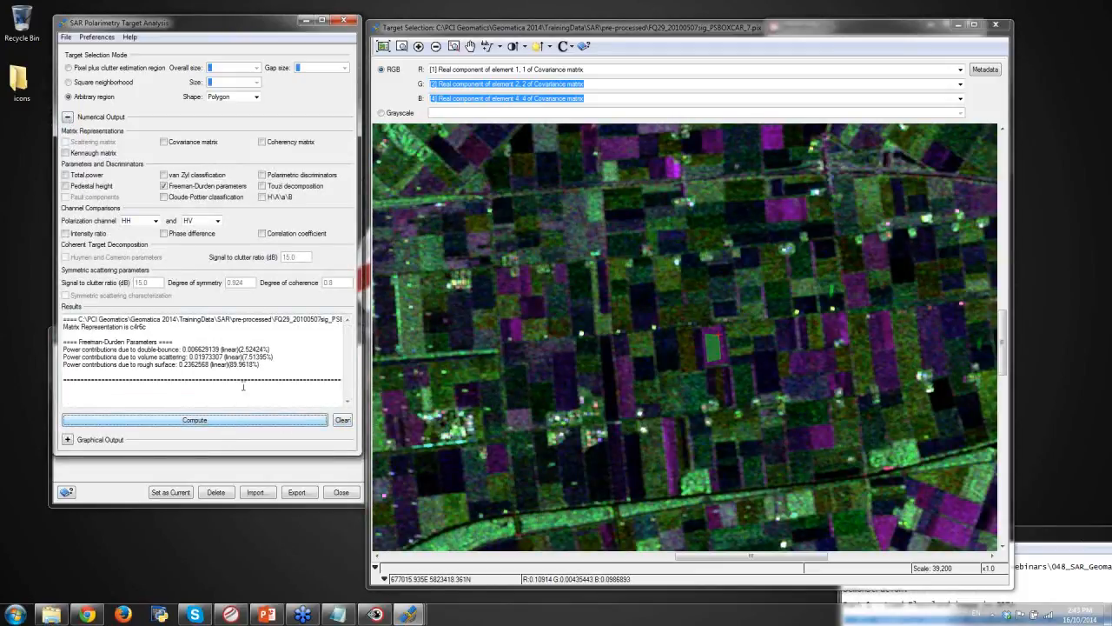
pyautogui.moveTo(262, 363); pyautogui.dragTo(63, 367)
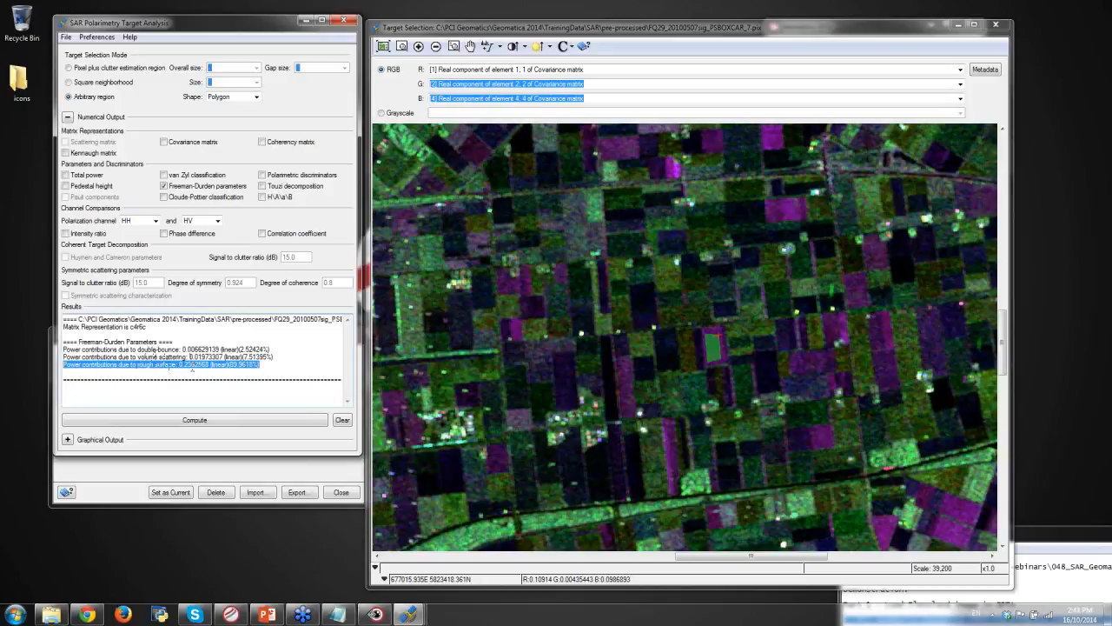
# - Bring the Target Manager forward and change the description of the fifth target to Agriculture_baresoil
pyautogui.click(112, 480)
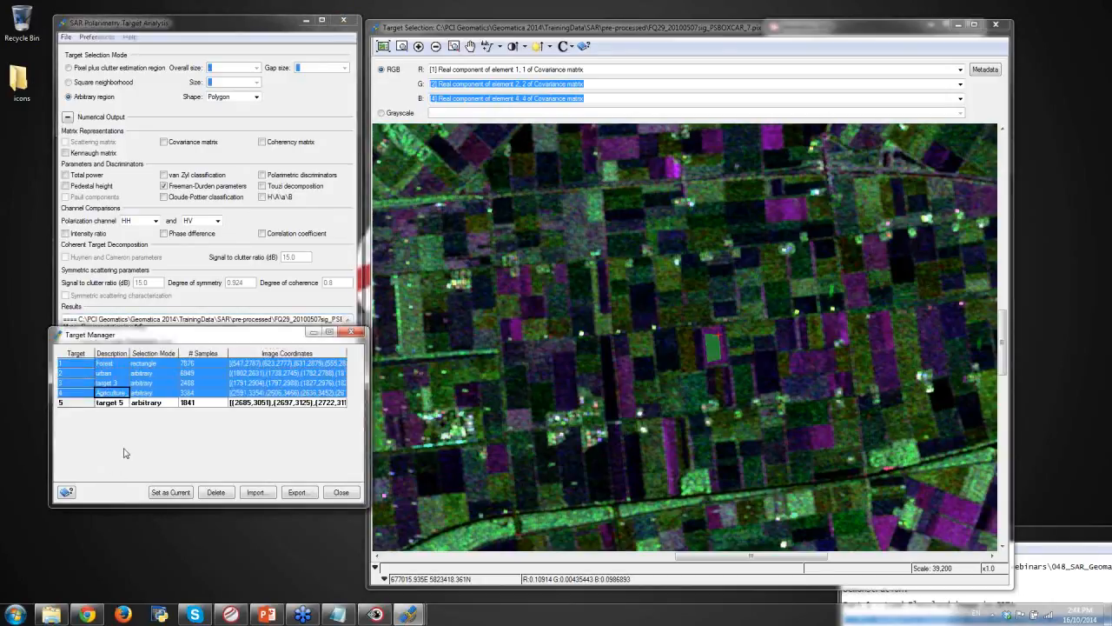
pyautogui.click(113, 404)
pyautogui.write('A')
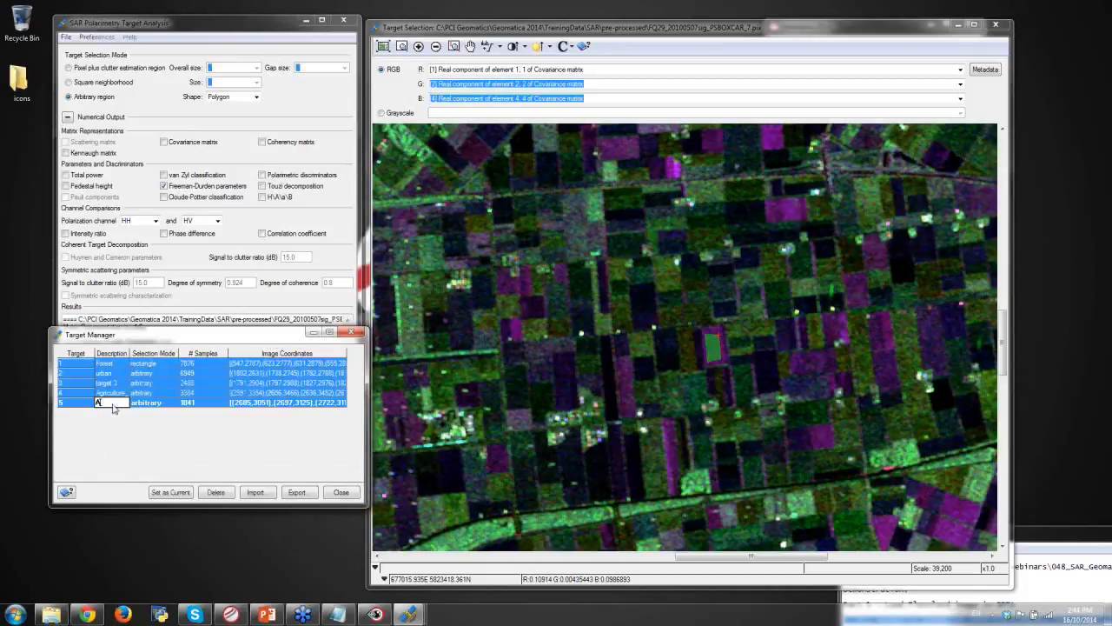
pyautogui.write('griculture_baresoil')
pyautogui.press('Return')
# - Outline a polygon target of about 10,670 samples in the blue-purple wetland area at the image's southwest edge
pyautogui.click(790, 377)
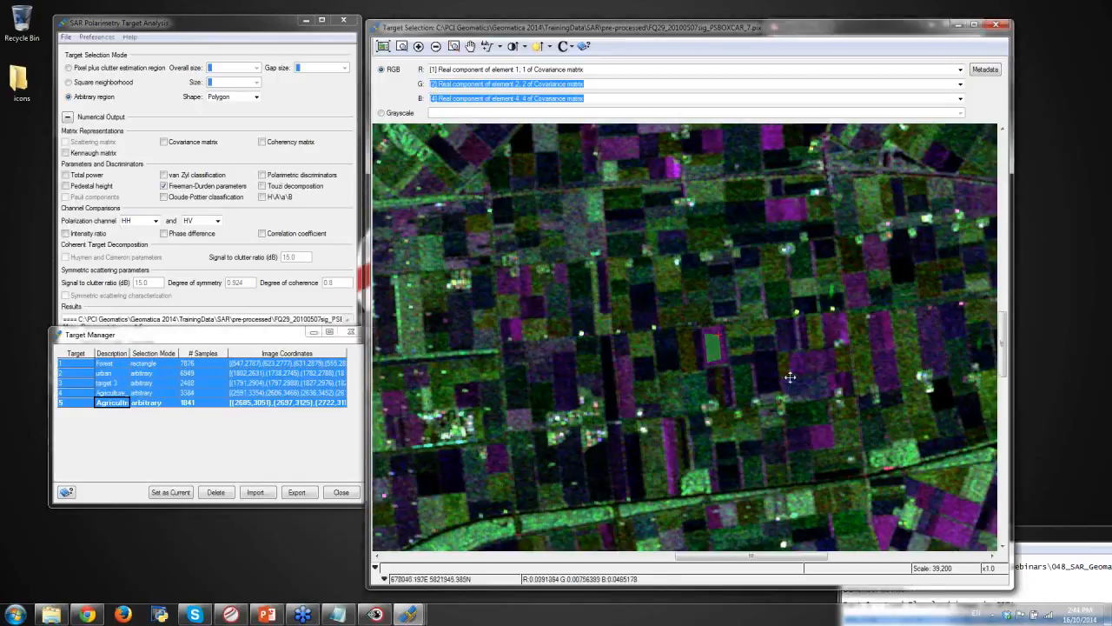
pyautogui.moveTo(790, 377); pyautogui.dragTo(766, 245)
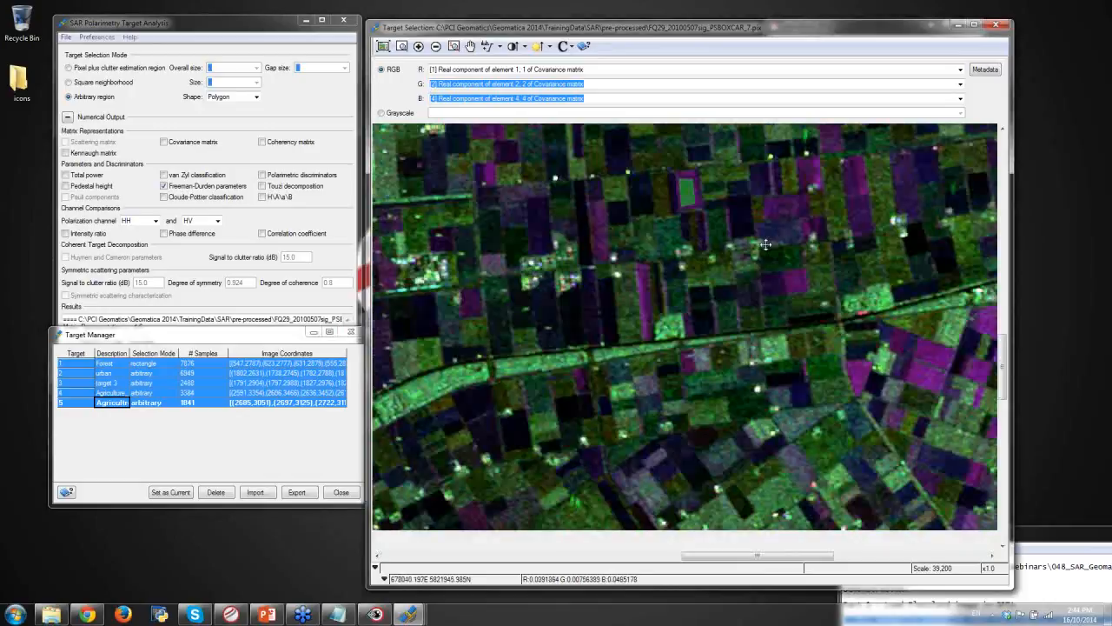
pyautogui.moveTo(534, 406); pyautogui.dragTo(783, 137)
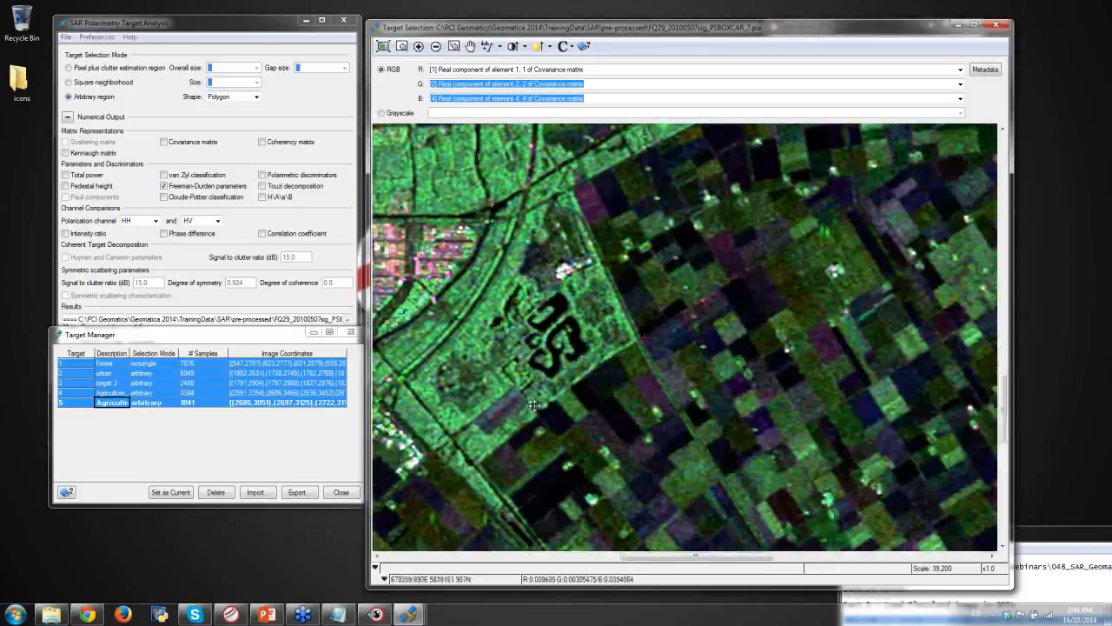
pyautogui.moveTo(534, 405); pyautogui.dragTo(694, 387)
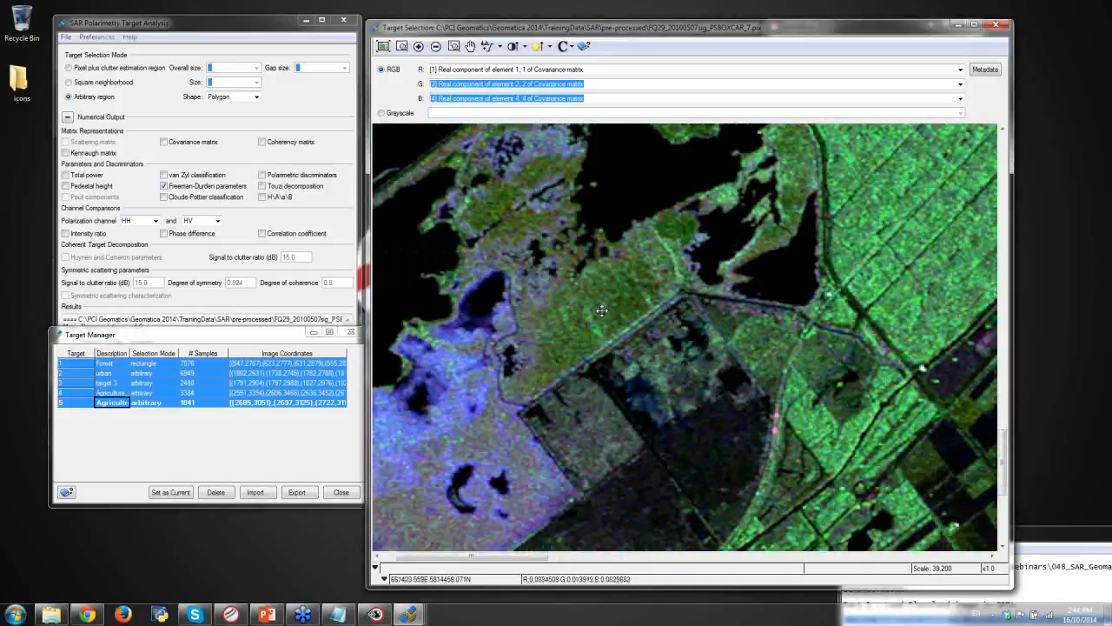
pyautogui.moveTo(601, 310); pyautogui.dragTo(653, 135)
pyautogui.click(422, 272)
pyautogui.click(418, 321)
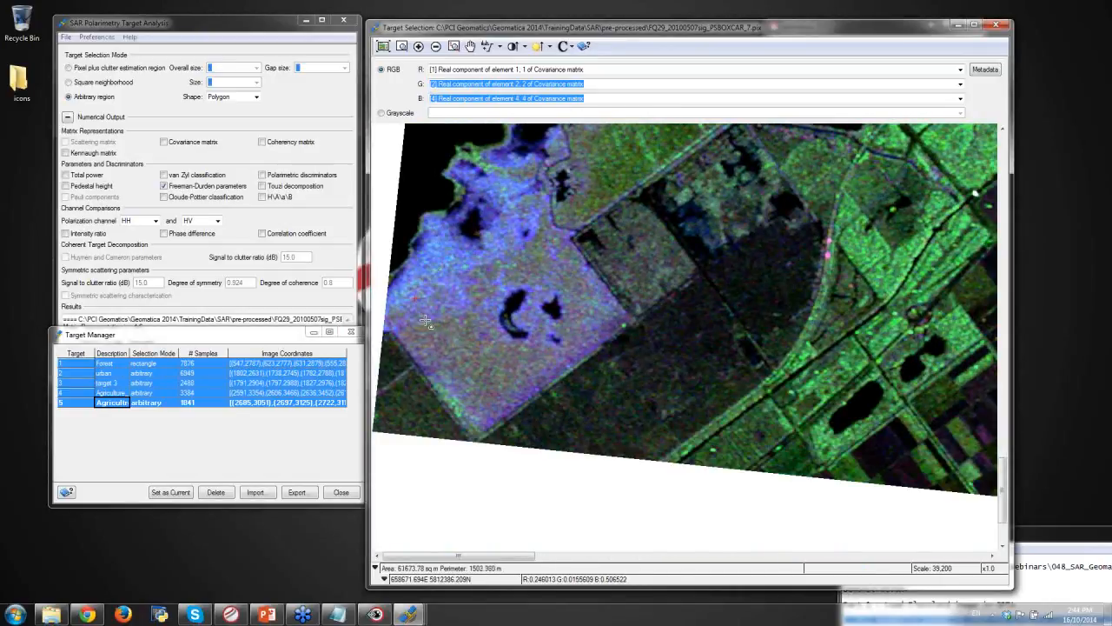
pyautogui.doubleClick(480, 284)
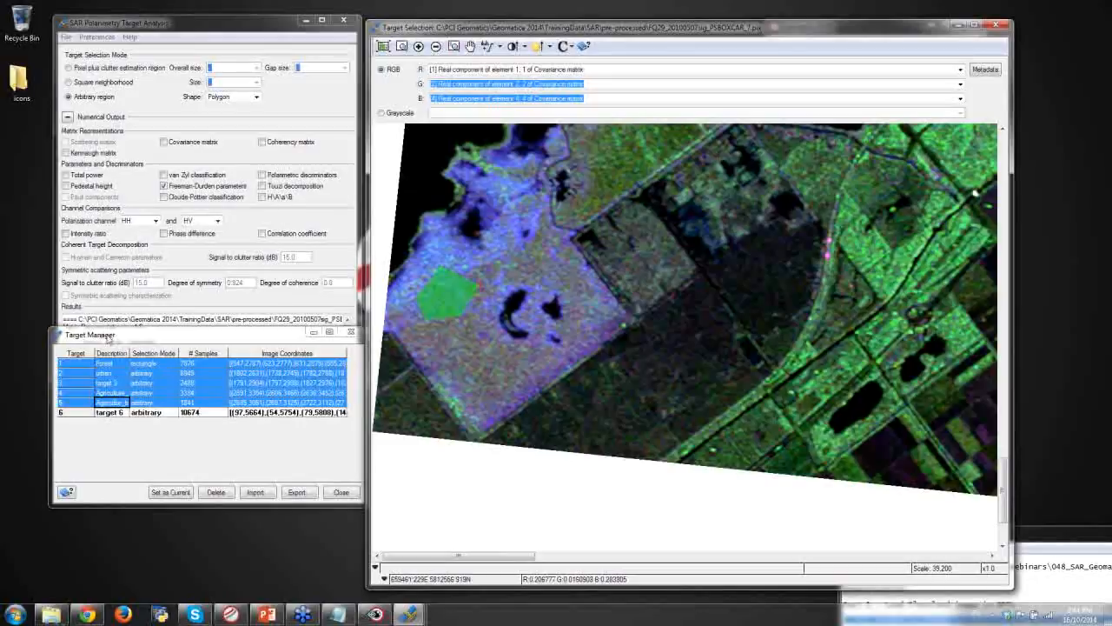
# - Bring the Target Manager forward and change the description of the sixth target to Wetlands
pyautogui.moveTo(108, 338); pyautogui.dragTo(119, 405)
pyautogui.doubleClick(119, 479)
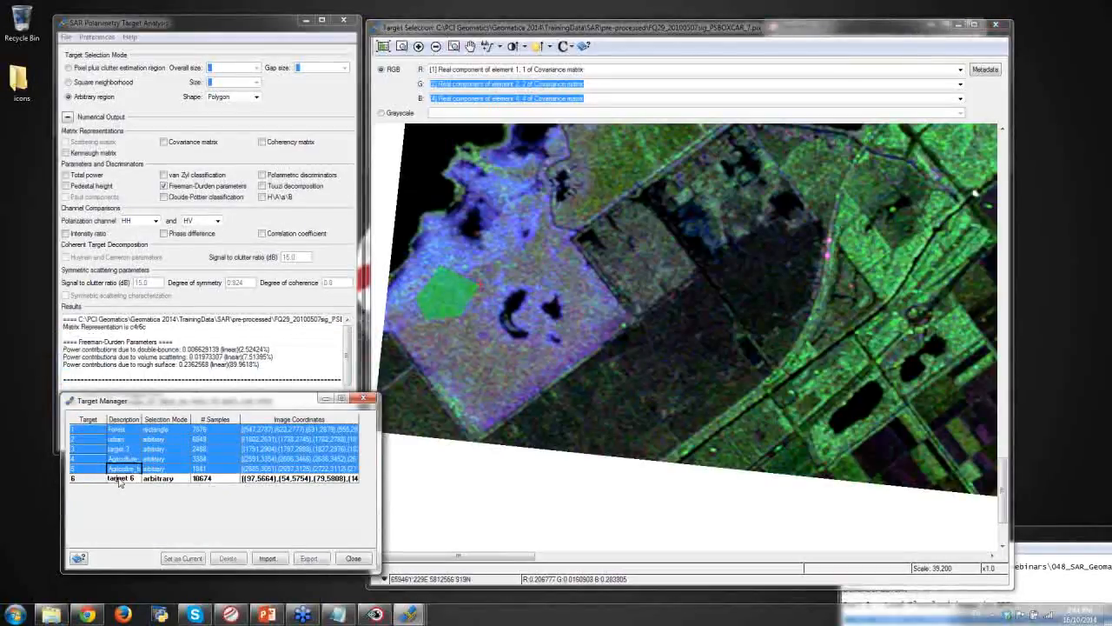
pyautogui.write('Wetlands')
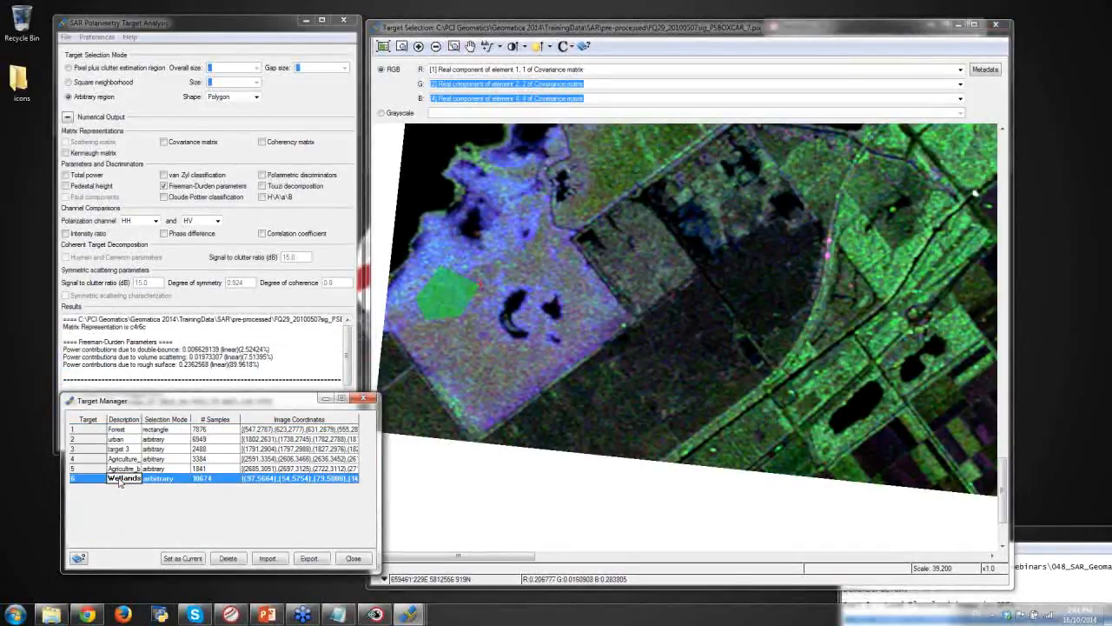
pyautogui.press('Return')
# - Clear the previous numerical results and compute the Freeman-Durden parameters for the Wetlands target
pyautogui.click(68, 116)
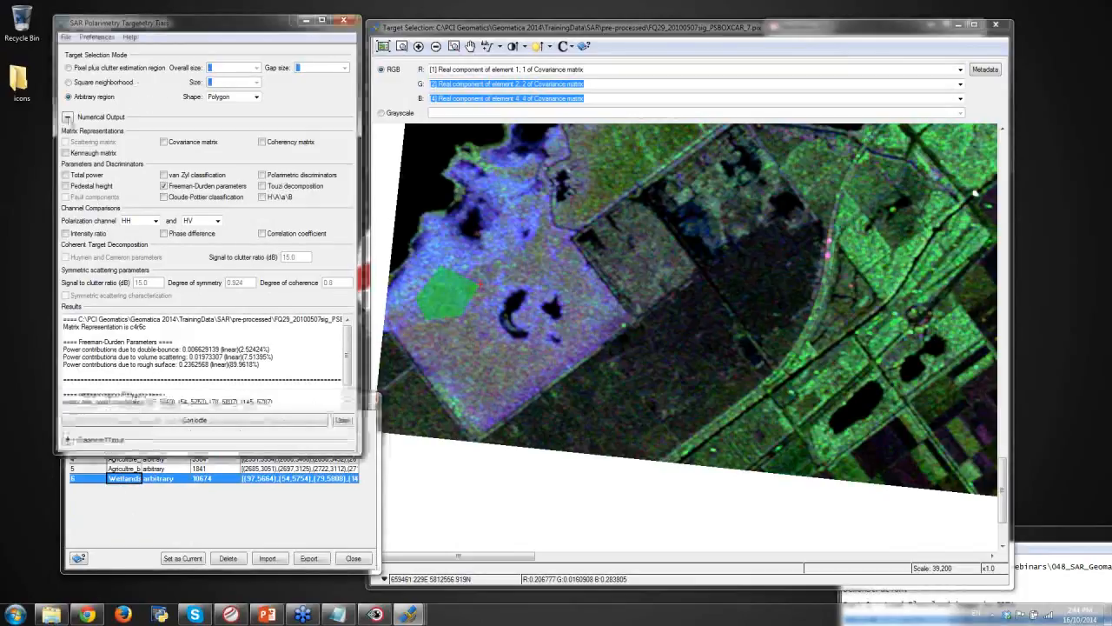
pyautogui.click(68, 117)
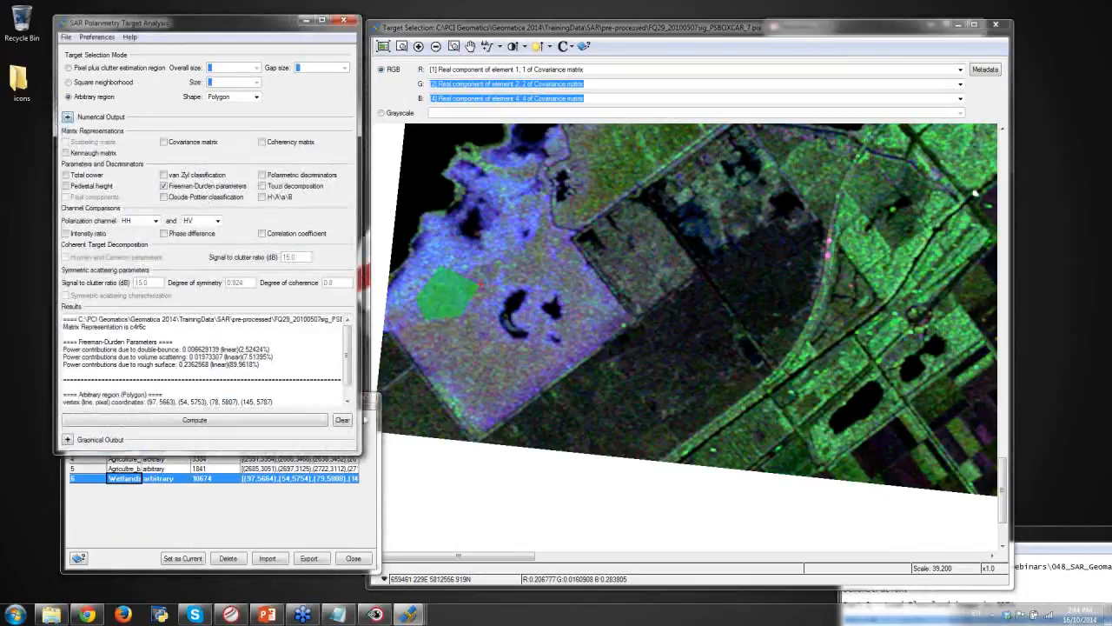
pyautogui.click(241, 419)
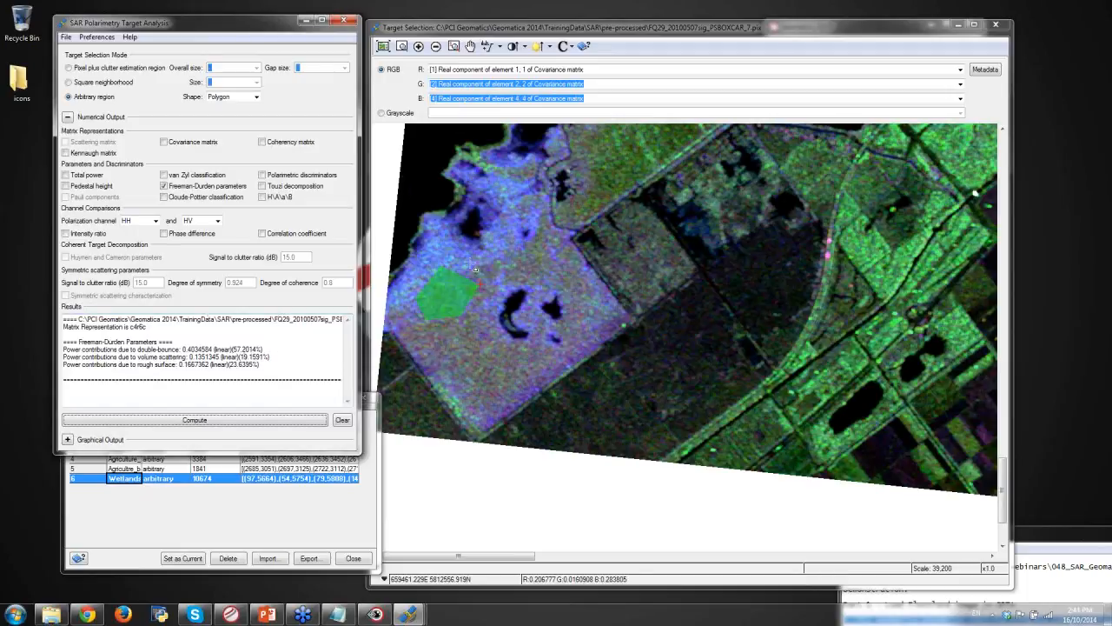
# - Replace Freeman-Durden with the H\A\a\B parameters, compute them for the Wetlands target after clearing the results, and highlight the entropy value
pyautogui.click(539, 283)
pyautogui.moveTo(539, 283); pyautogui.dragTo(533, 310)
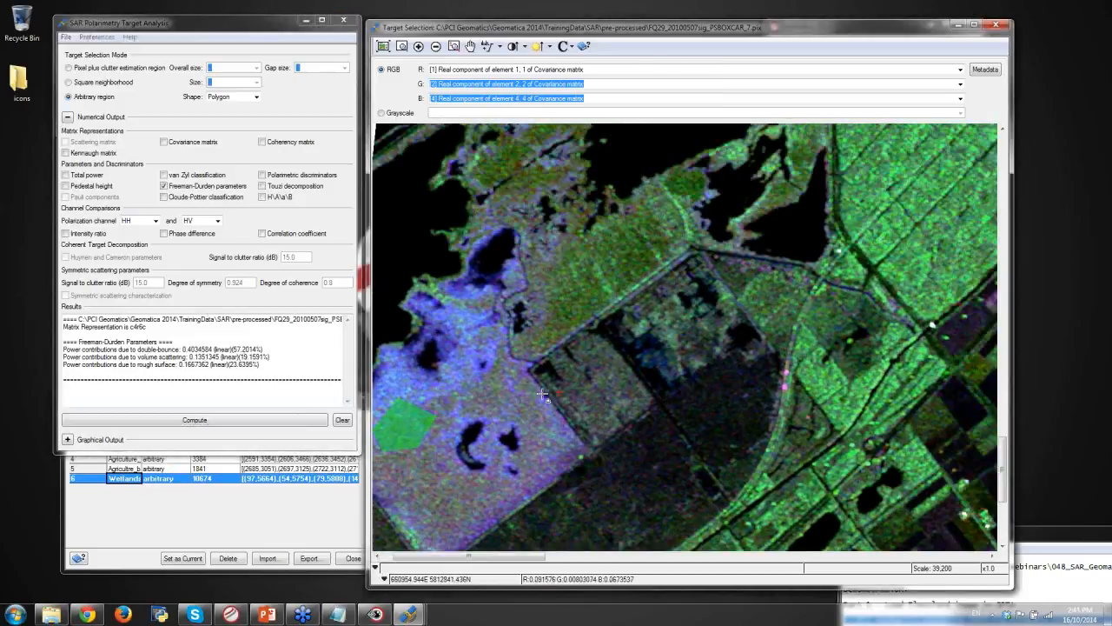
pyautogui.click(262, 197)
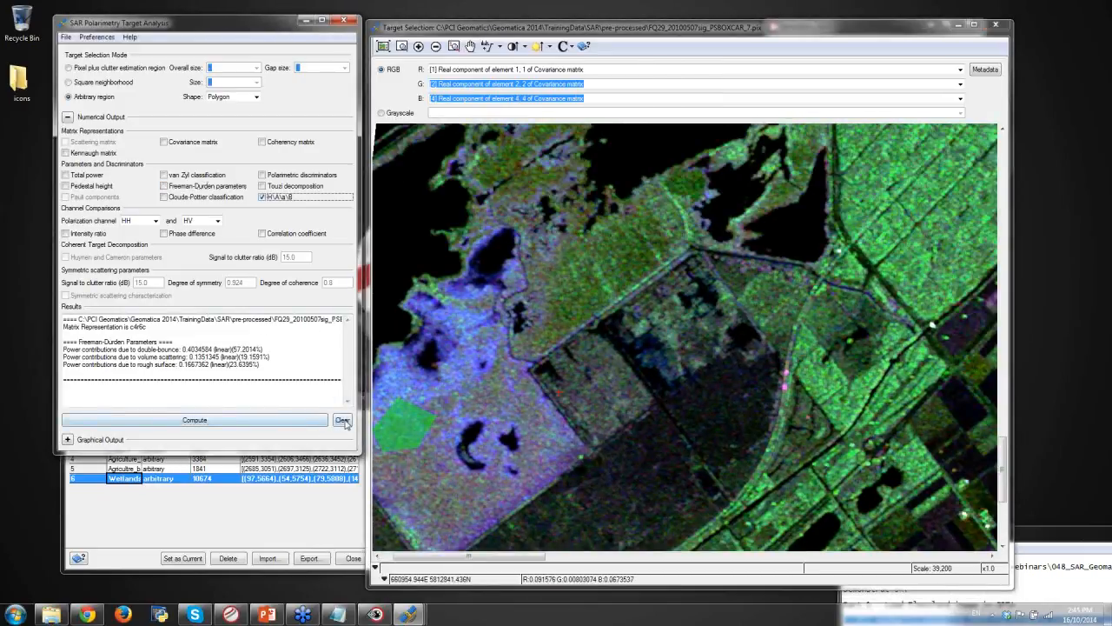
pyautogui.click(304, 422)
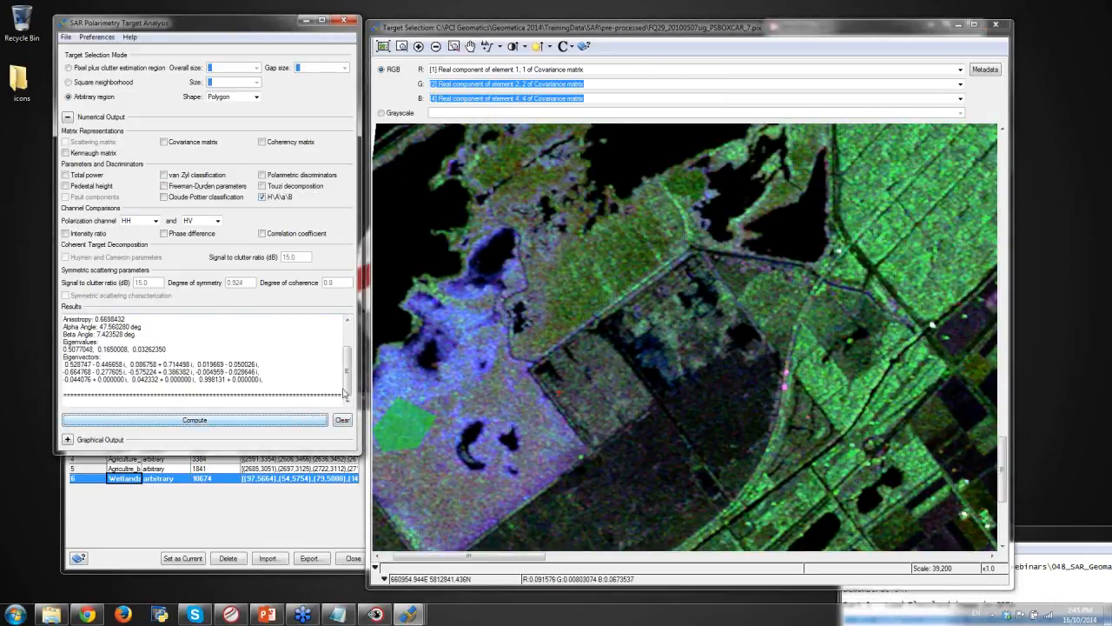
pyautogui.moveTo(349, 381); pyautogui.dragTo(348, 372)
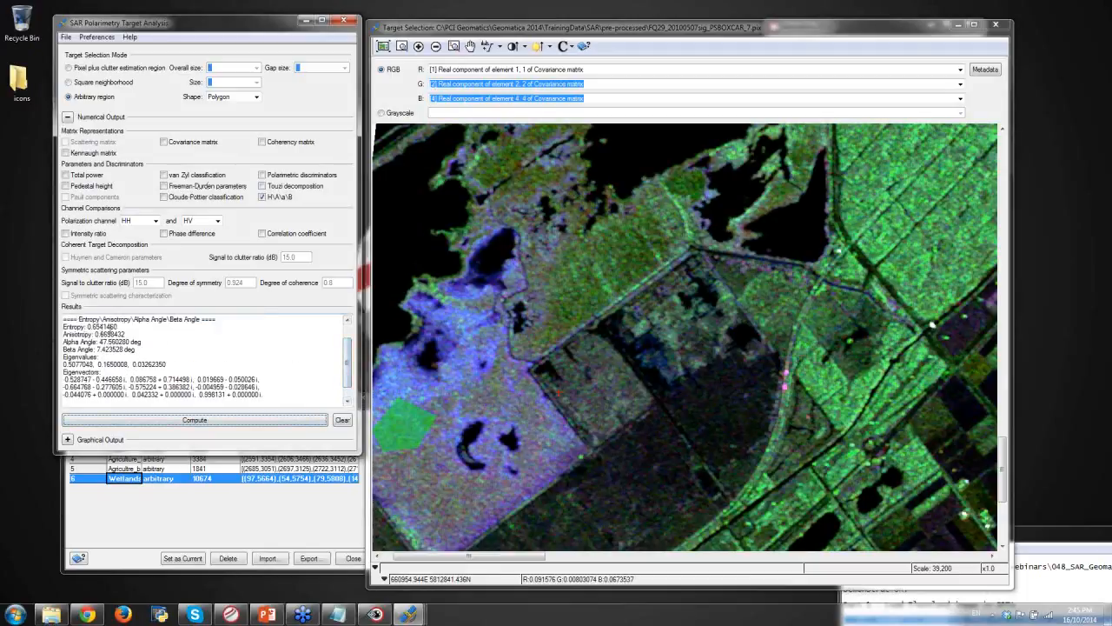
pyautogui.moveTo(119, 327); pyautogui.dragTo(85, 326)
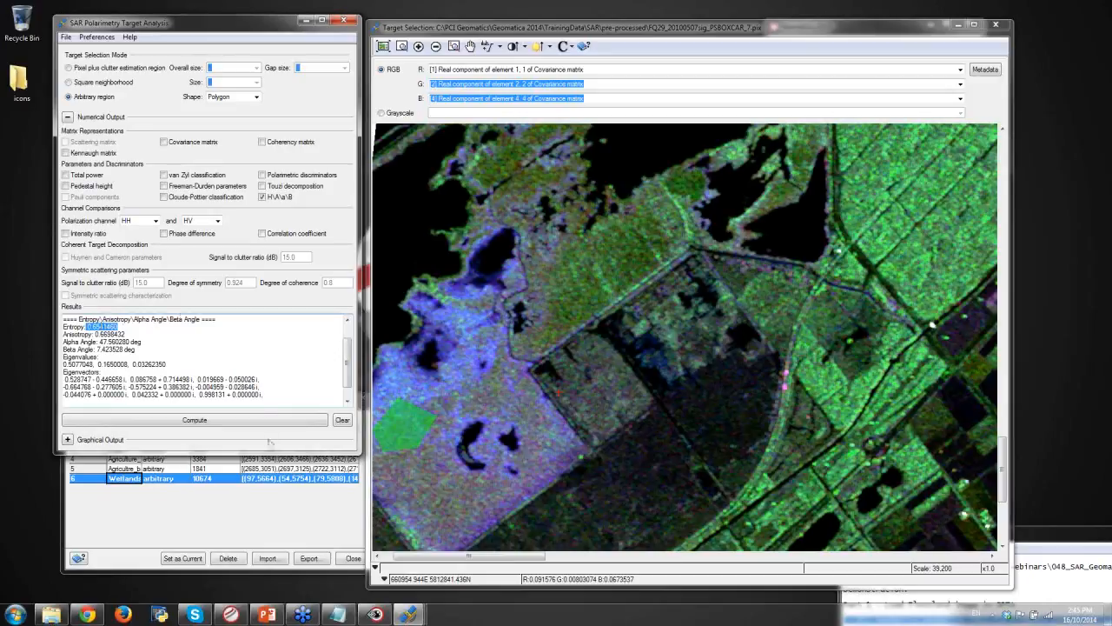
# - Arrange the analysis and Target Manager windows, then outline a polygon target of about 4,210 samples in the bright green forest beside the water
pyautogui.moveTo(267, 452); pyautogui.dragTo(264, 296)
pyautogui.moveTo(243, 391); pyautogui.dragTo(212, 317)
pyautogui.click(704, 351)
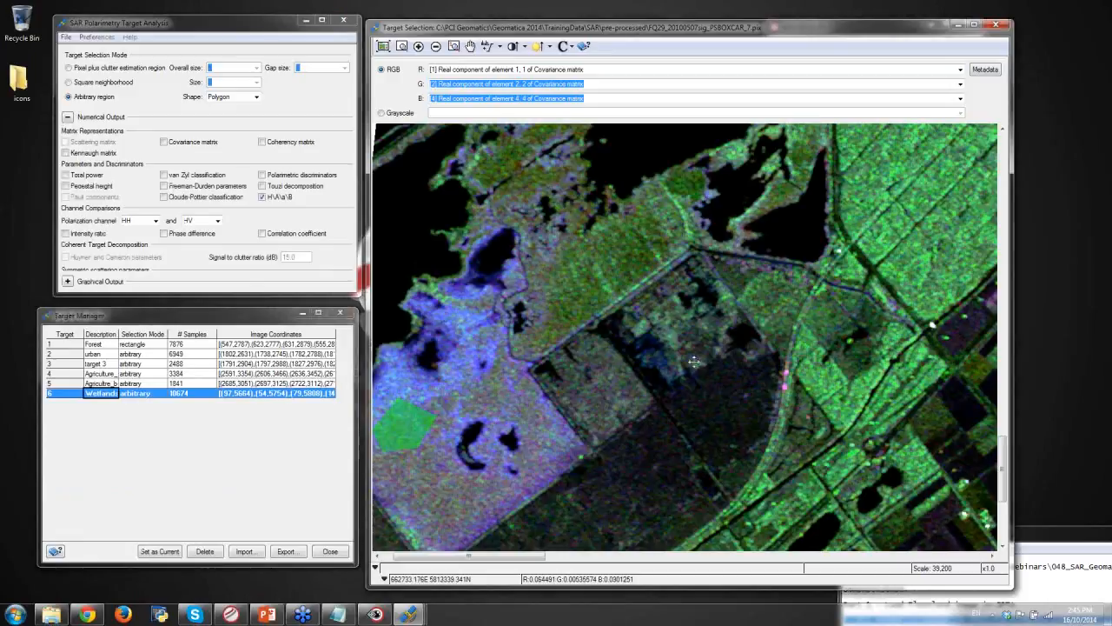
pyautogui.moveTo(693, 359); pyautogui.dragTo(472, 527)
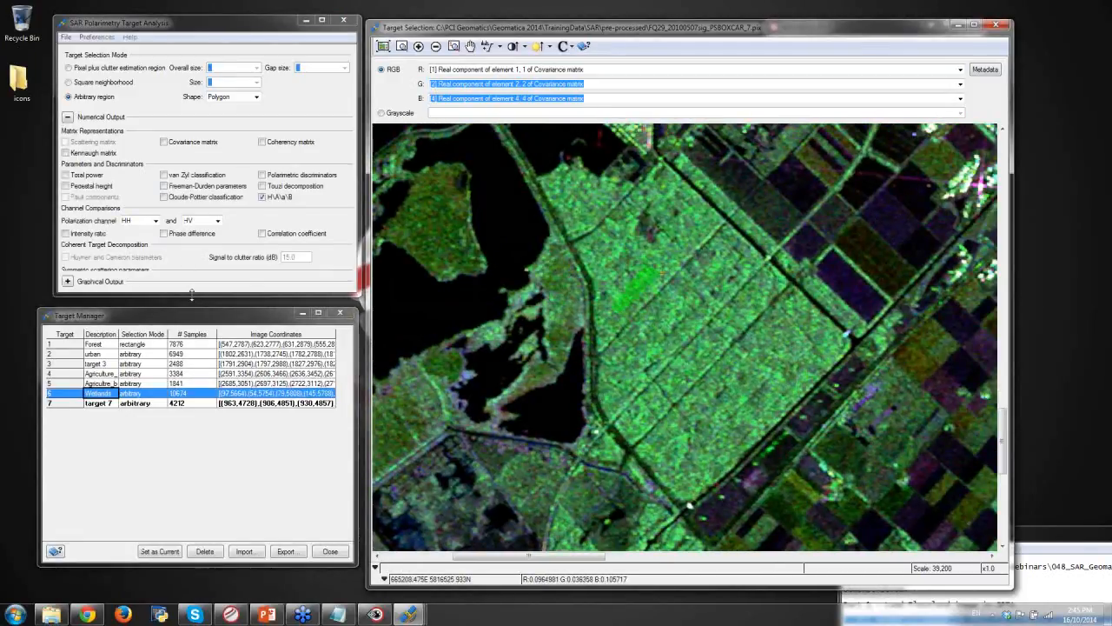
# - Enlarge the analysis window, add the phase difference between HH and VV, and compute it with H\A\a\B for the forest target
pyautogui.moveTo(192, 295); pyautogui.dragTo(187, 534)
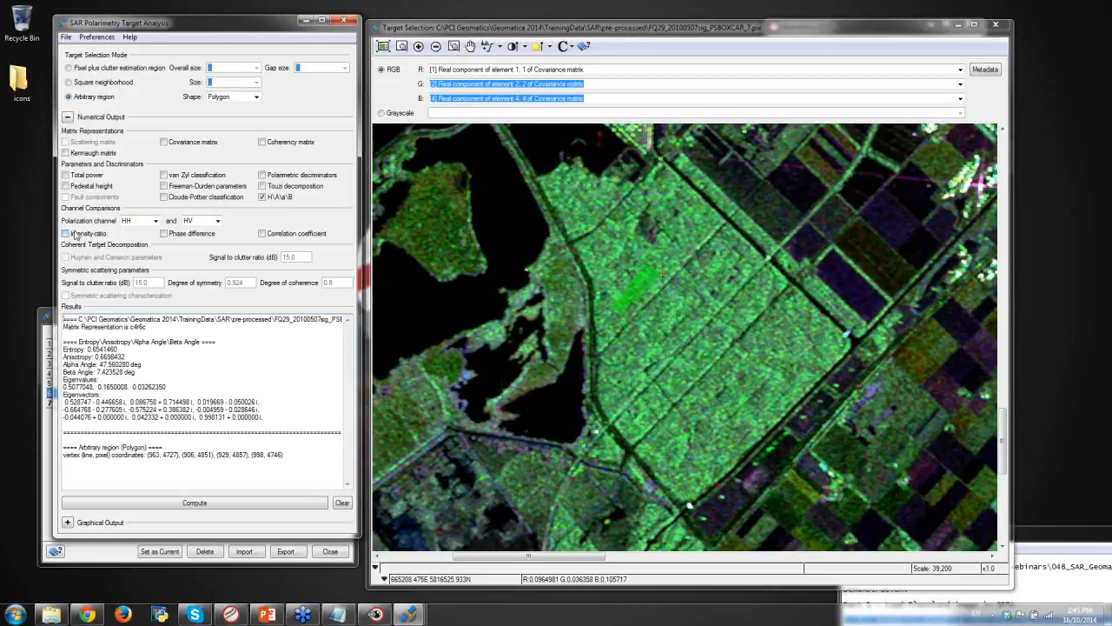
pyautogui.click(217, 223)
pyautogui.click(200, 254)
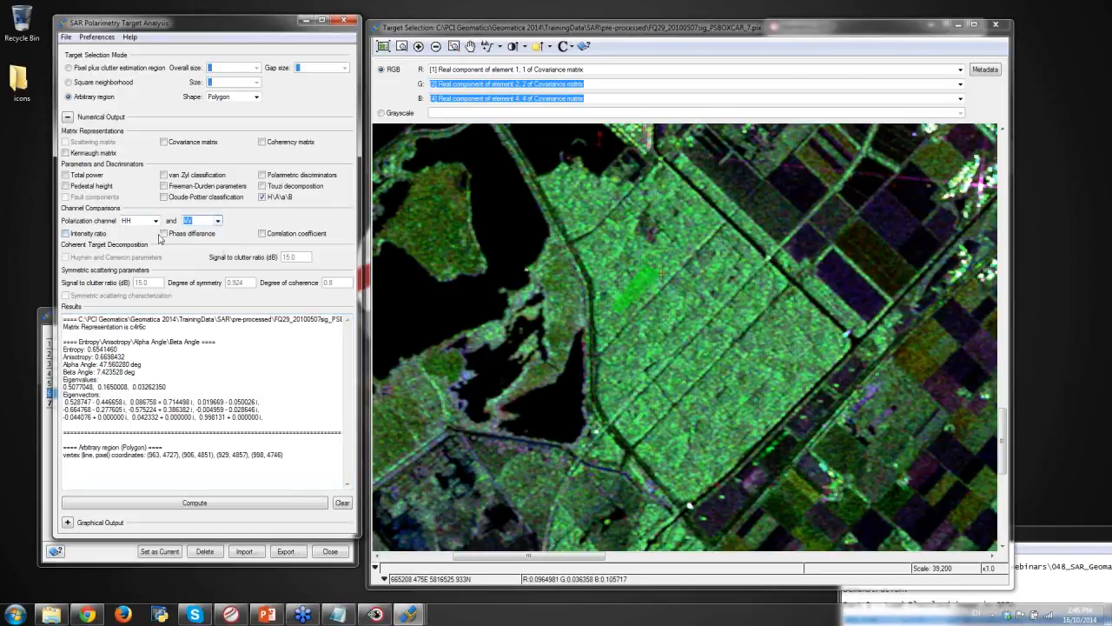
pyautogui.click(163, 233)
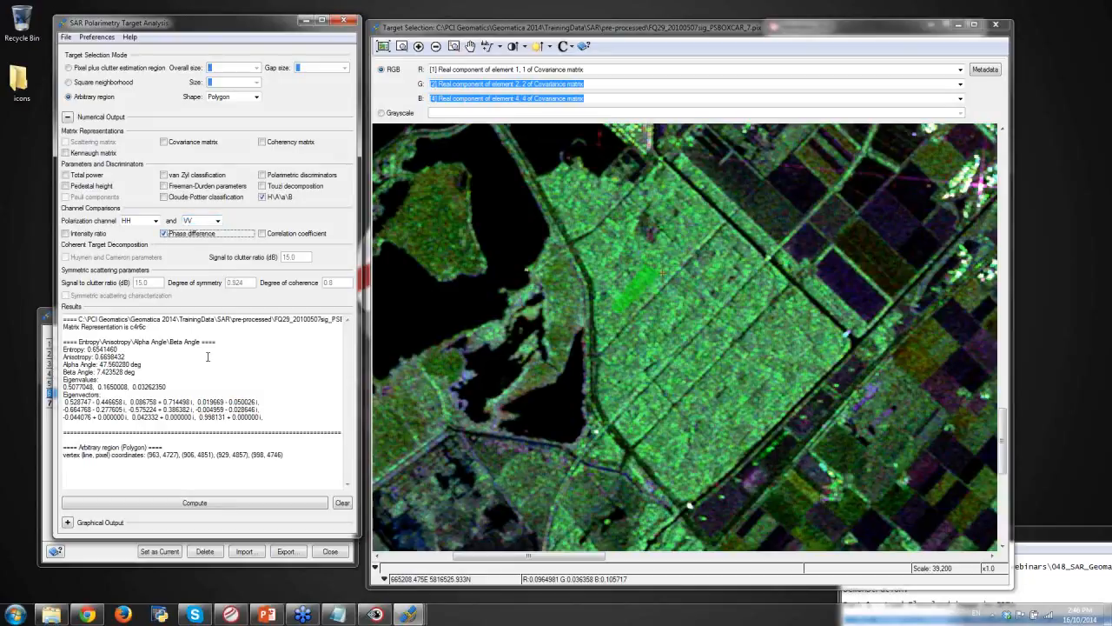
pyautogui.click(222, 504)
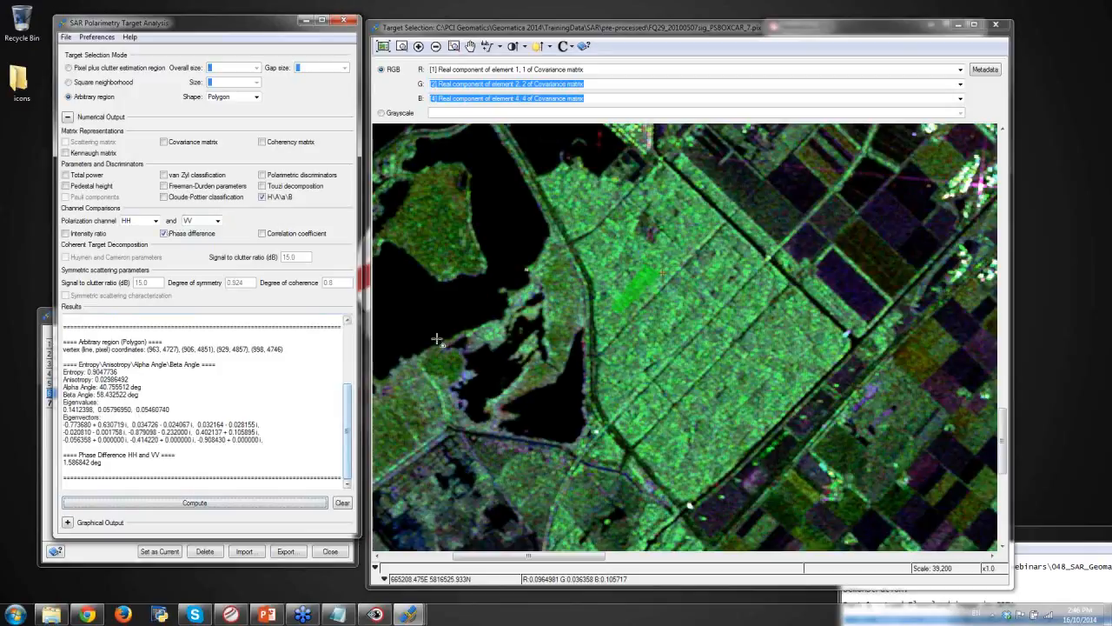
# - Outline a four-sided polygon target in the black water west of the forest and compute its H\A\a\B parameters and HH-VV phase difference
pyautogui.click(408, 283)
pyautogui.click(383, 314)
pyautogui.click(403, 332)
pyautogui.doubleClick(439, 318)
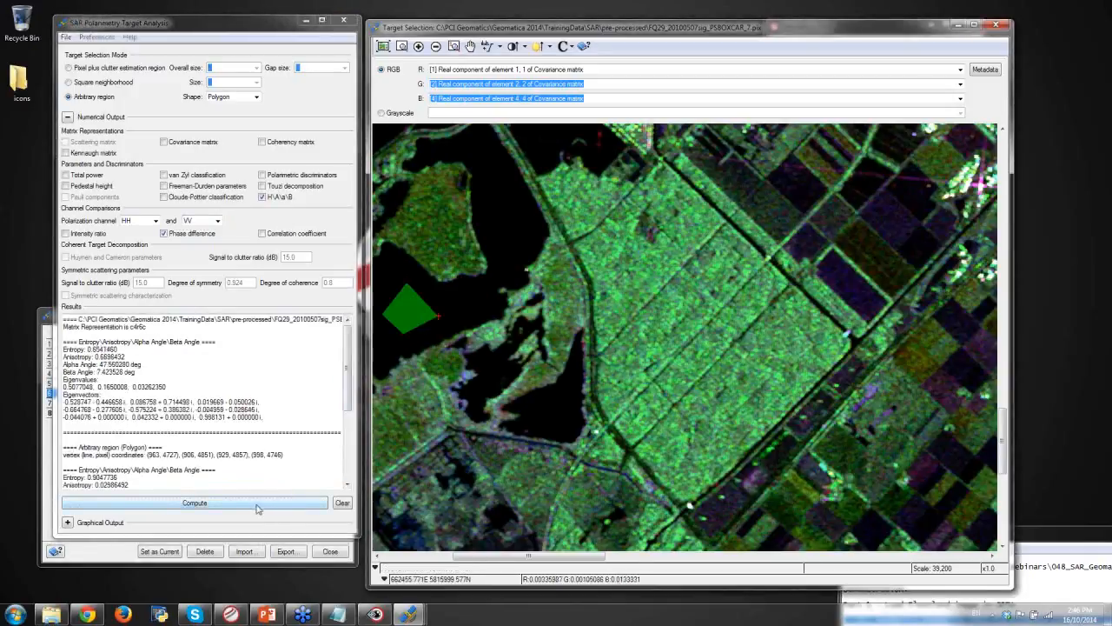
pyautogui.click(260, 507)
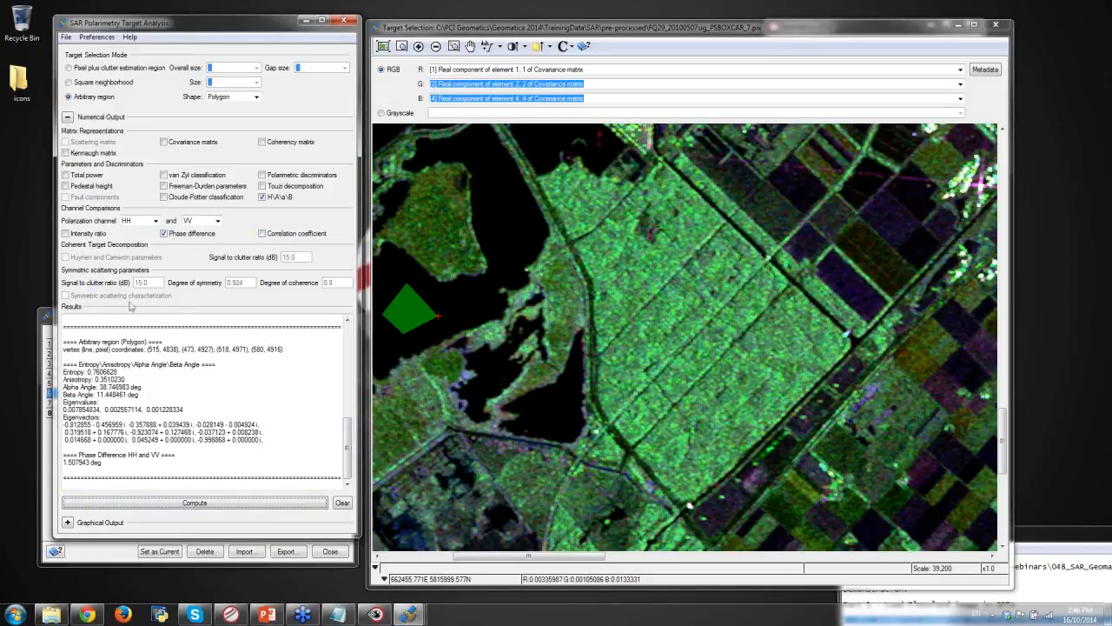
# - Close SAR Polarimetry Target Analysis without saving the outputs and launch Focus
pyautogui.click(344, 25)
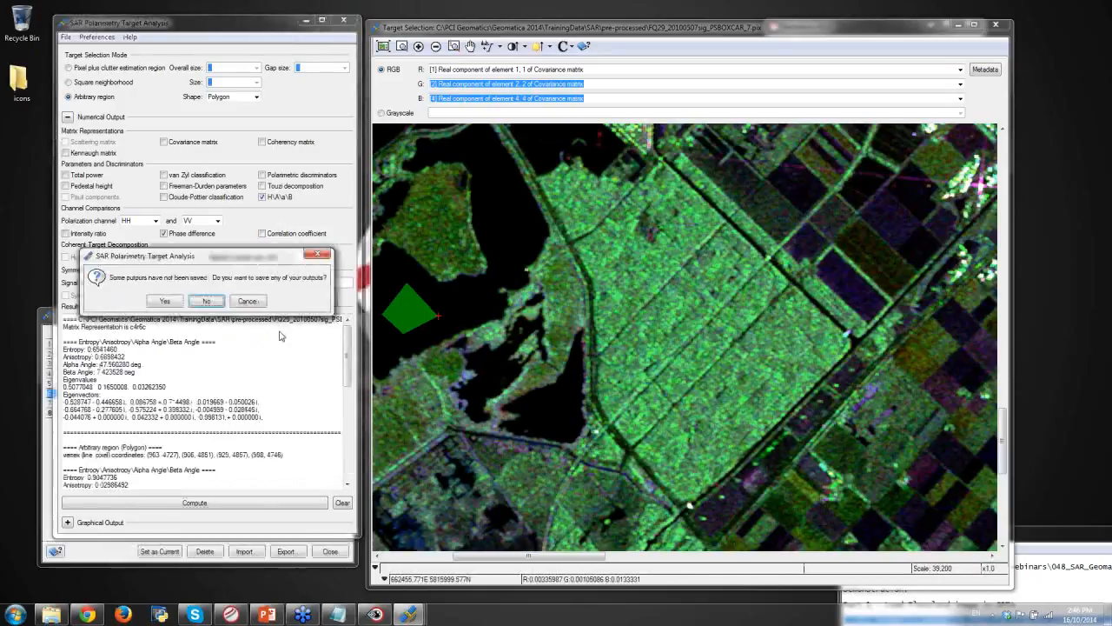
pyautogui.click(206, 301)
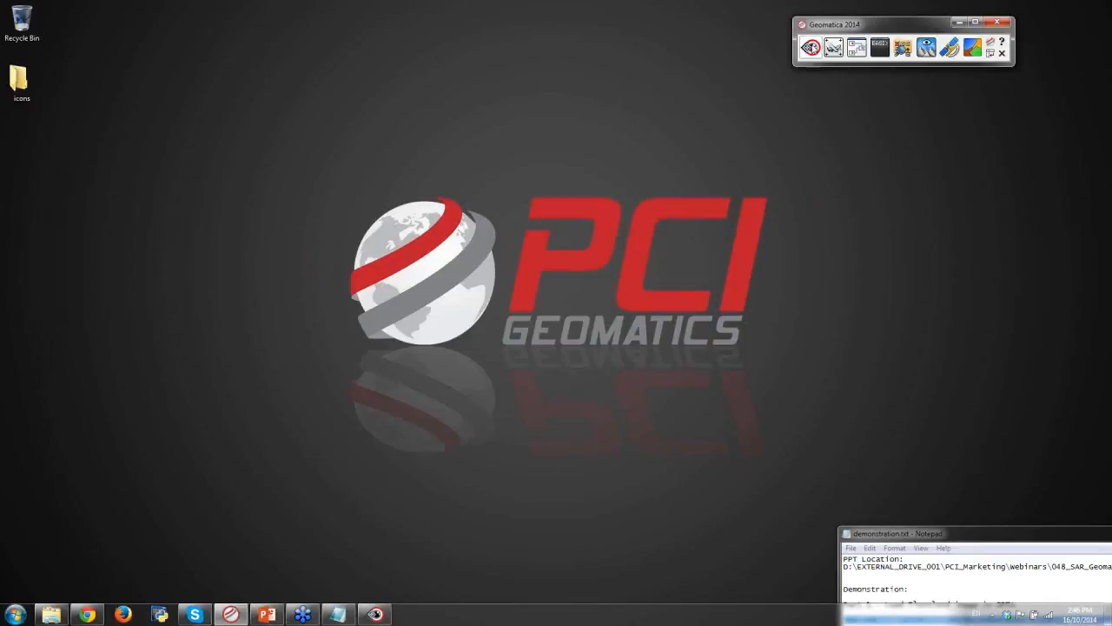
pyautogui.click(813, 50)
pyautogui.click(923, 58)
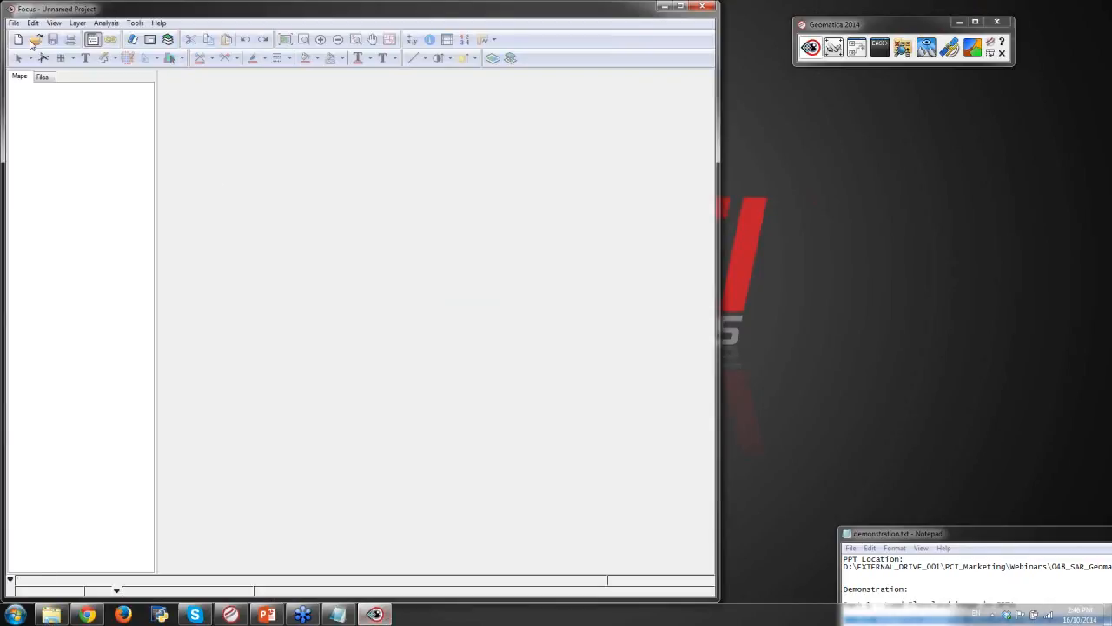
# - Start opening a file in Focus, then switch to the demonstration.txt notes and copy the Part 2 path to FQ29_20100507sig_PSBOXCAR_7.pix
pyautogui.click(36, 44)
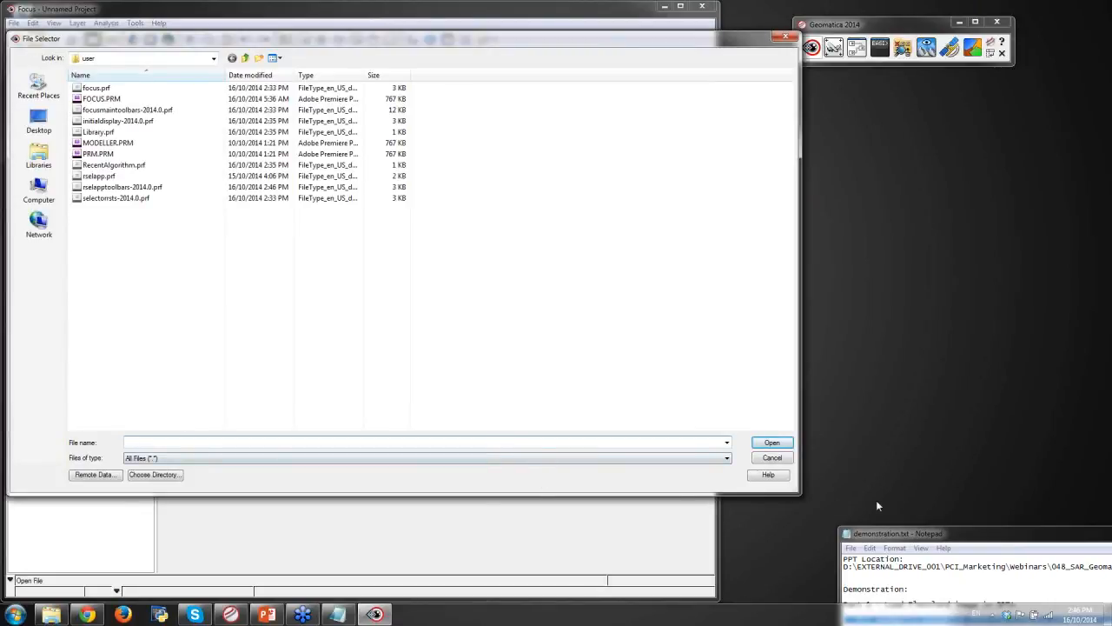
pyautogui.click(941, 535)
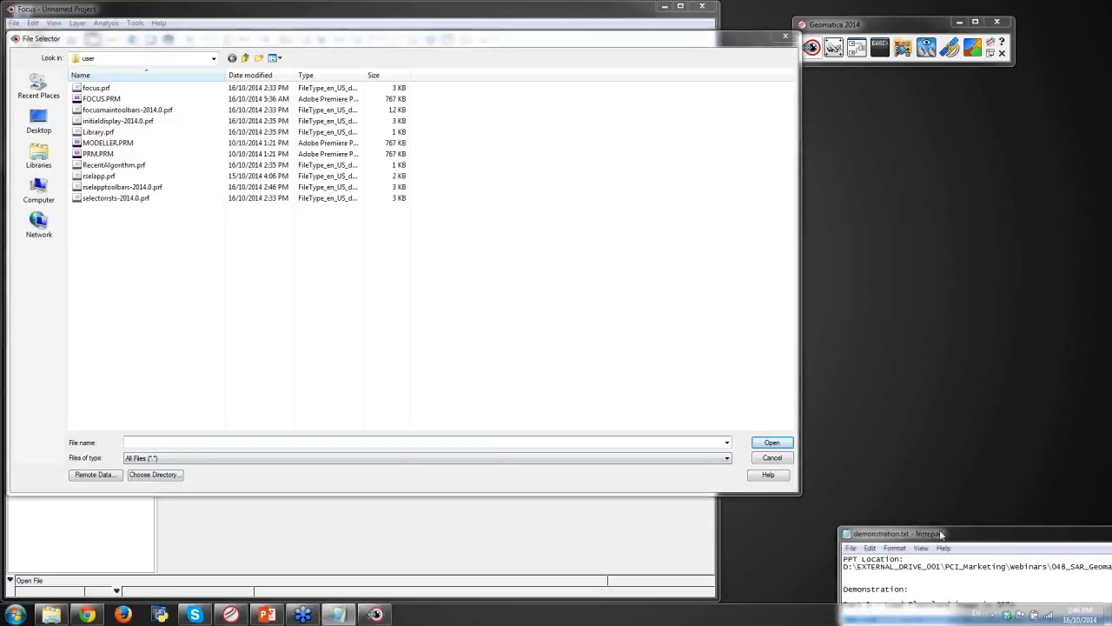
pyautogui.moveTo(941, 534); pyautogui.dragTo(752, 215)
pyautogui.moveTo(658, 382); pyautogui.dragTo(1091, 381)
pyautogui.hotkey('ctrl', 'c')
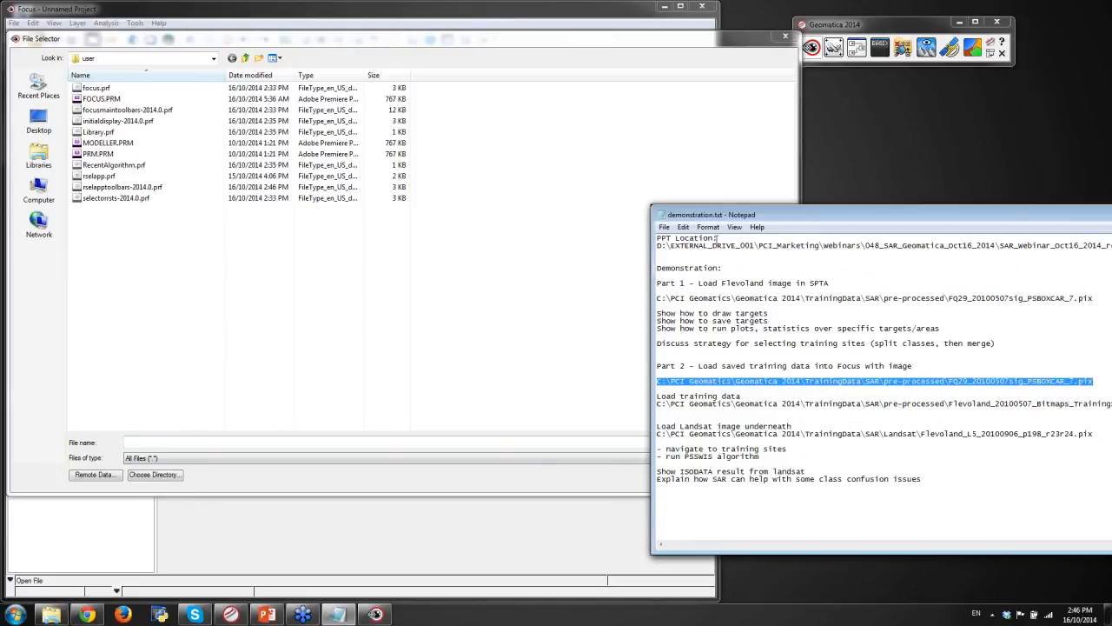
# - Open FQ29_20100507sig_PSBOXCAR_7.pix in Focus using the copied path, display it North Up and fit the whole image in the view
pyautogui.click(206, 442)
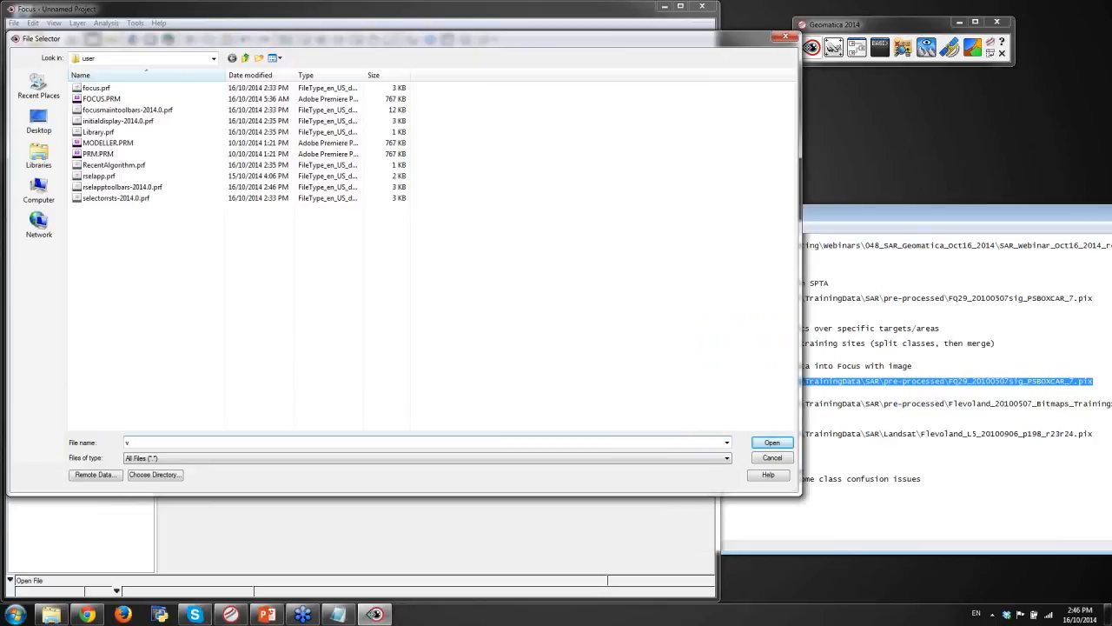
pyautogui.hotkey('ctrl', 'v')
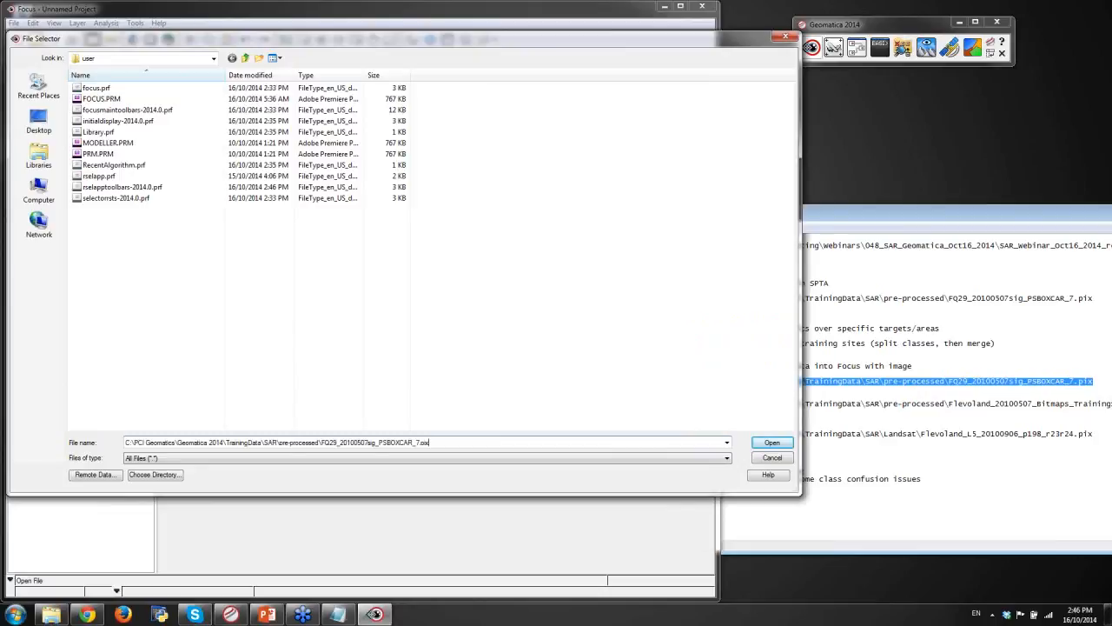
pyautogui.click(773, 443)
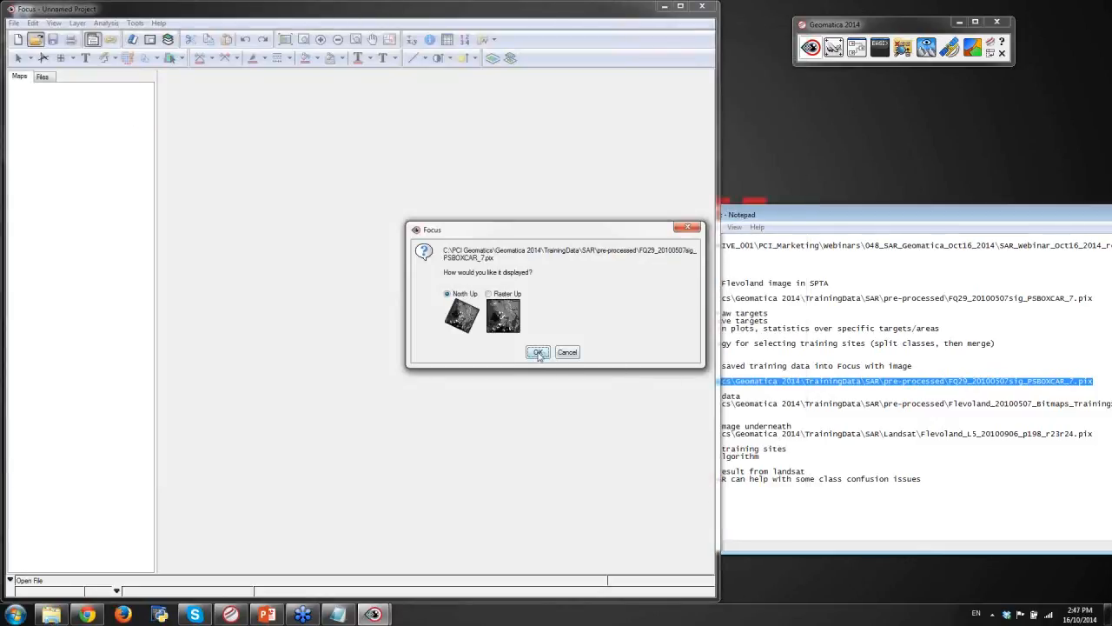
pyautogui.click(538, 353)
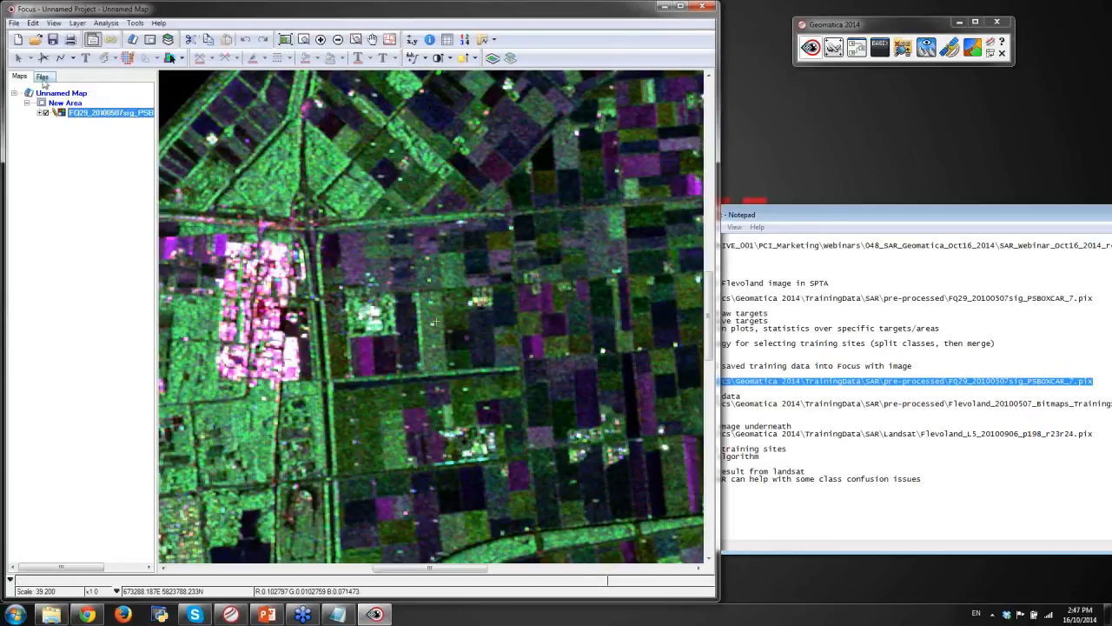
pyautogui.click(286, 40)
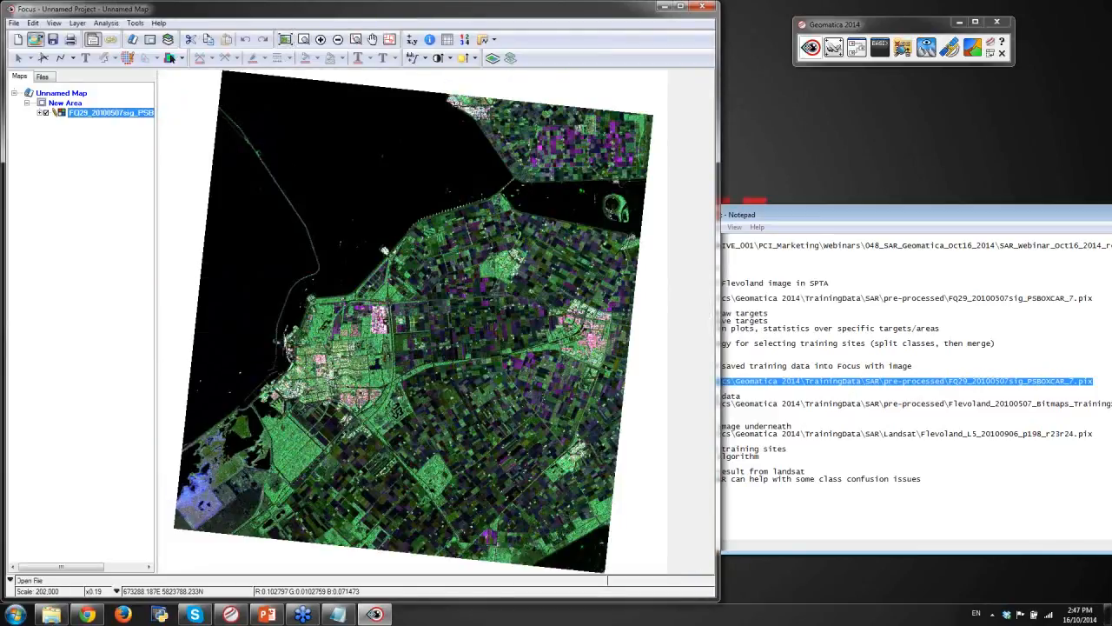
# - Open Flevoland_20100507_Bitmaps_TrainingSites.pix, expand its bitmaps in the file tree and widen the tree area to show their full names
pyautogui.click(36, 42)
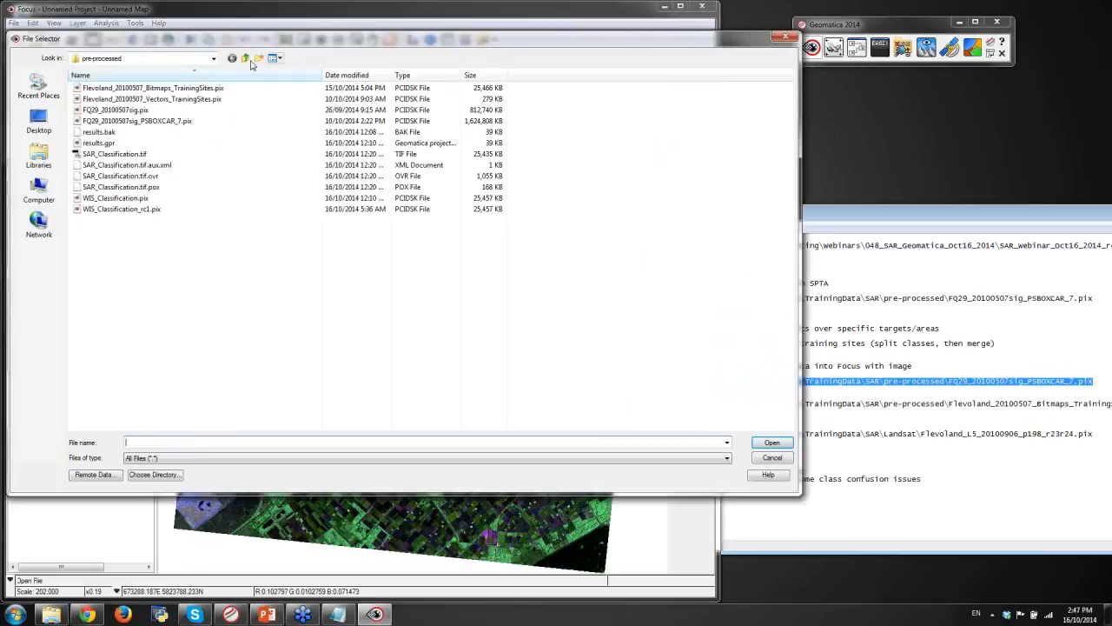
pyautogui.click(146, 90)
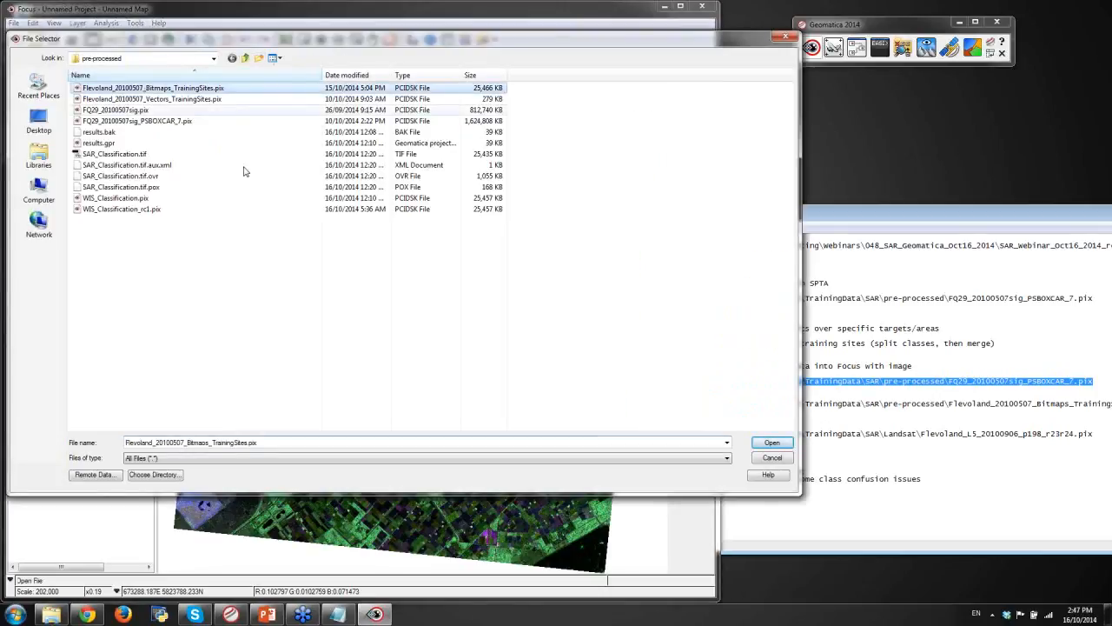
pyautogui.click(787, 444)
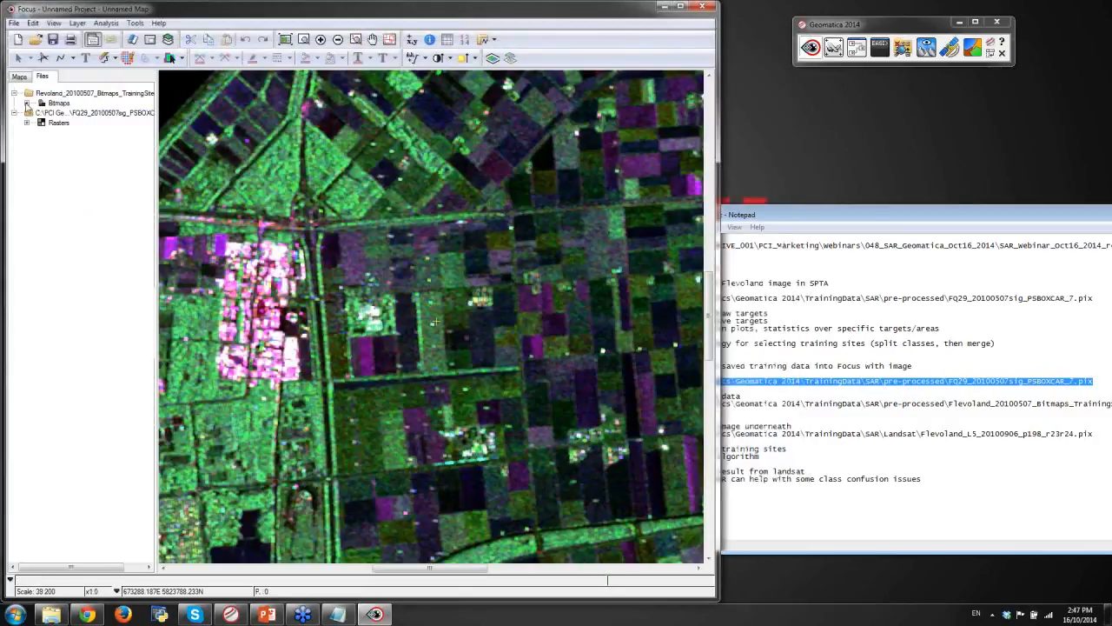
pyautogui.click(27, 104)
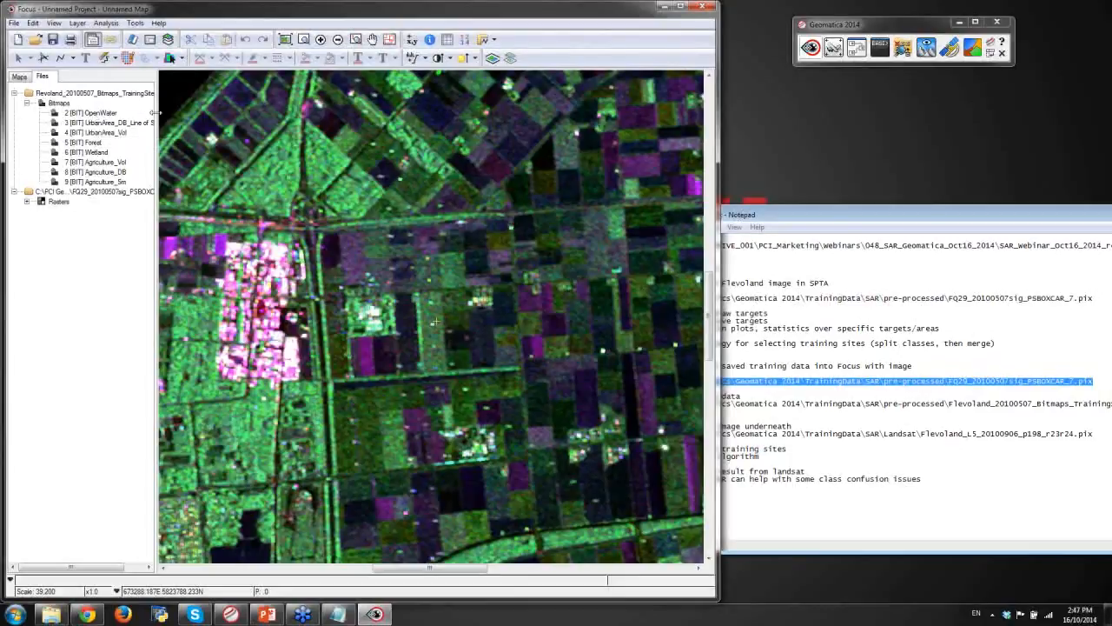
pyautogui.moveTo(154, 113); pyautogui.dragTo(212, 122)
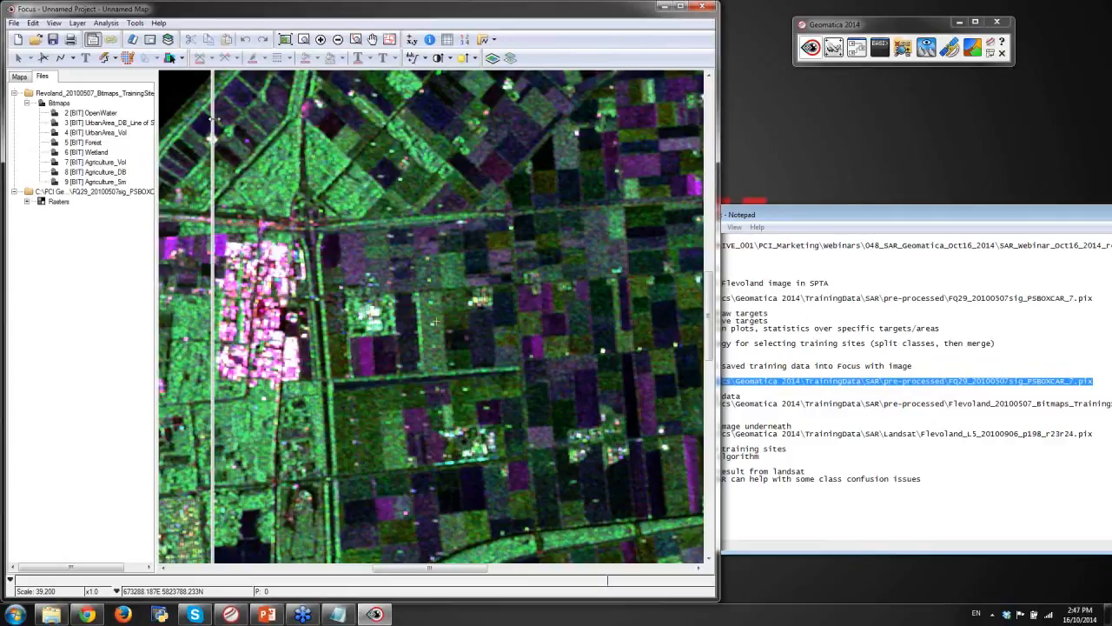
pyautogui.moveTo(212, 122); pyautogui.dragTo(212, 122)
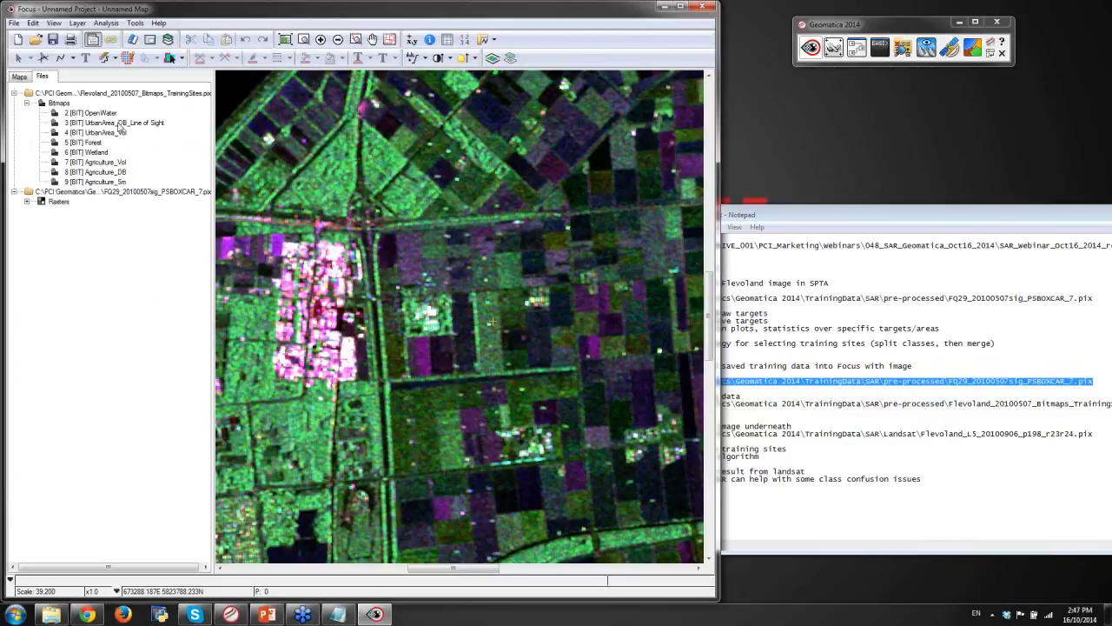
pyautogui.scroll(-1, 468, 309)
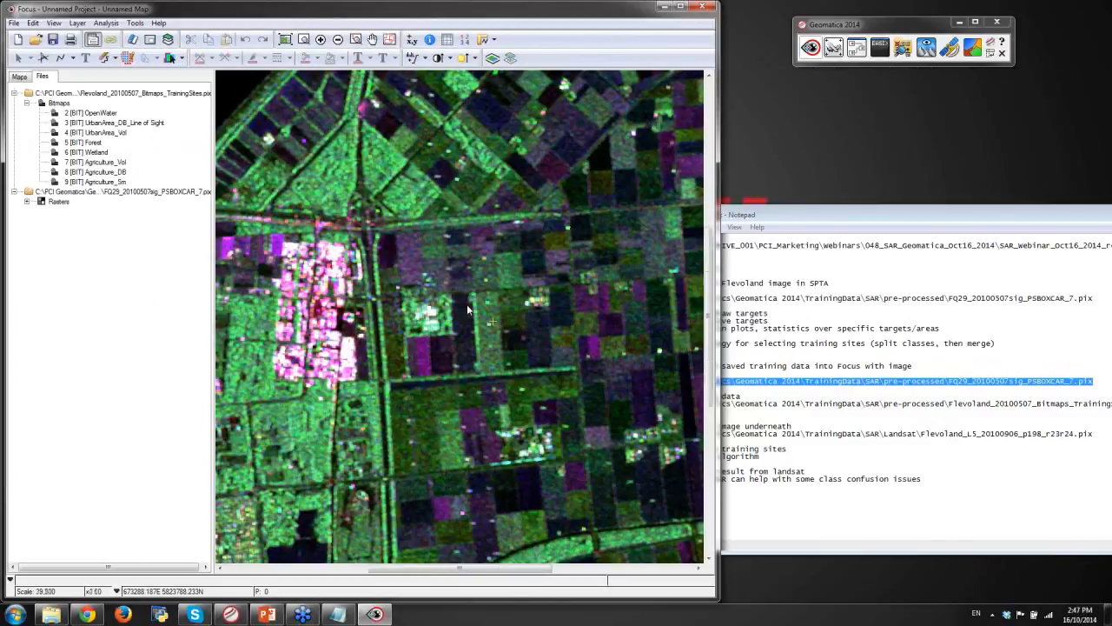
pyautogui.scroll(-2, 467, 309)
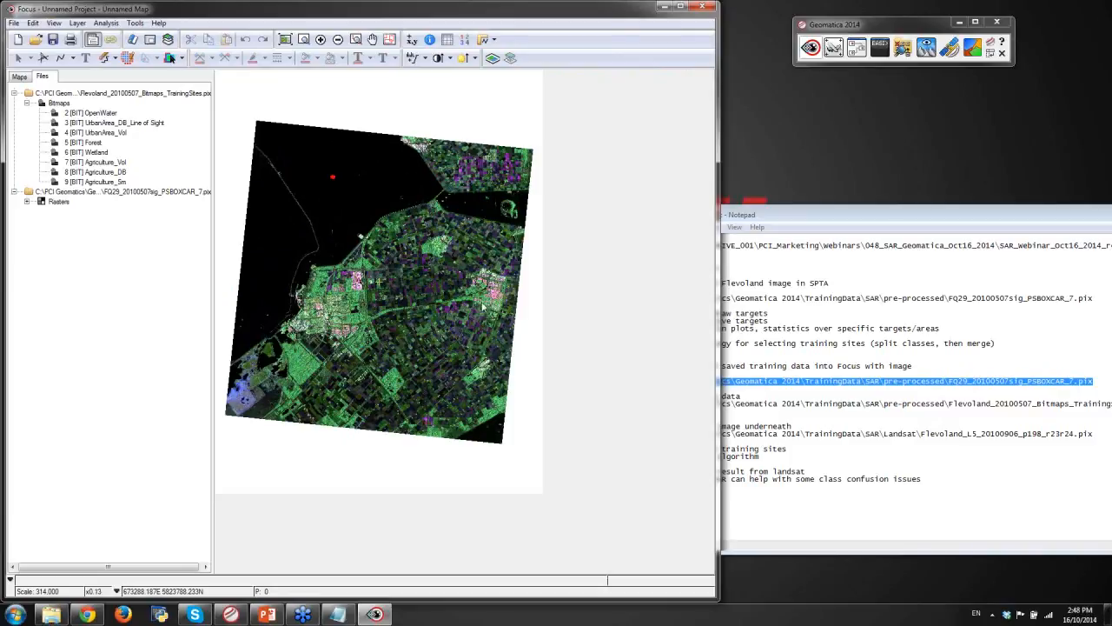
pyautogui.scroll(1, 493, 295)
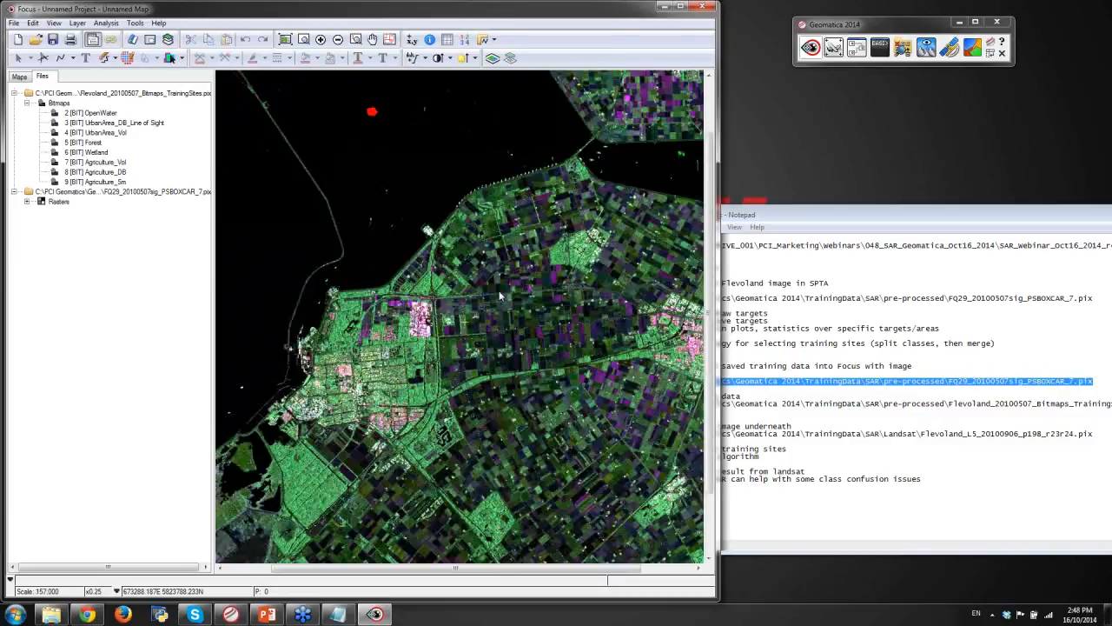
pyautogui.scroll(1, 626, 337)
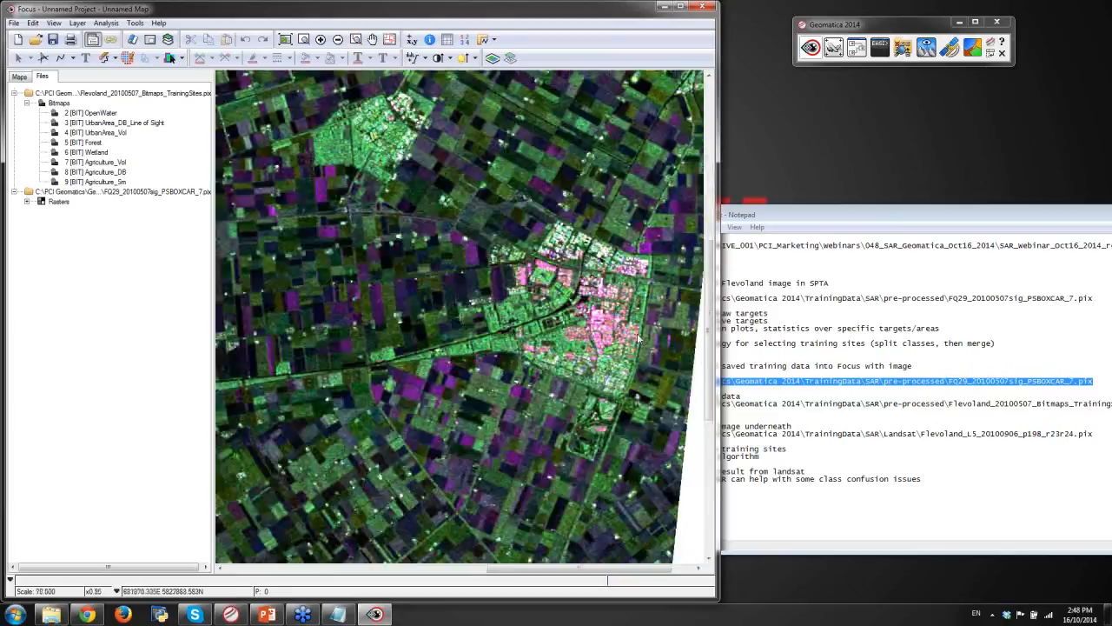
pyautogui.moveTo(639, 338); pyautogui.dragTo(584, 343)
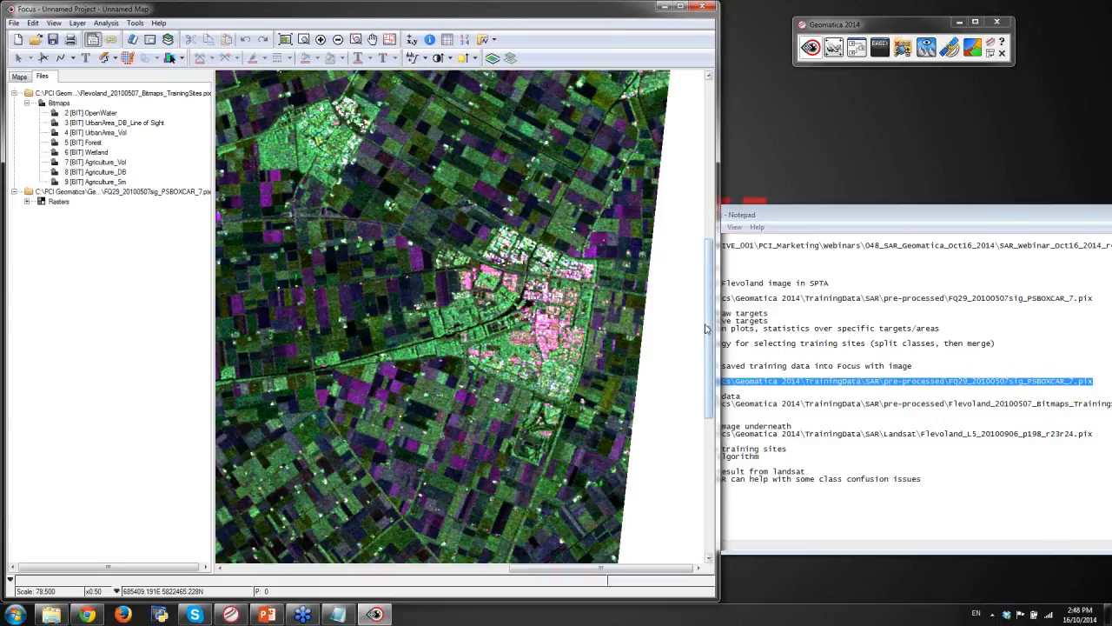
# - Open Flevoland_L5_20100906_p198_r23r24.pix from the Landsat folder
pyautogui.click(36, 41)
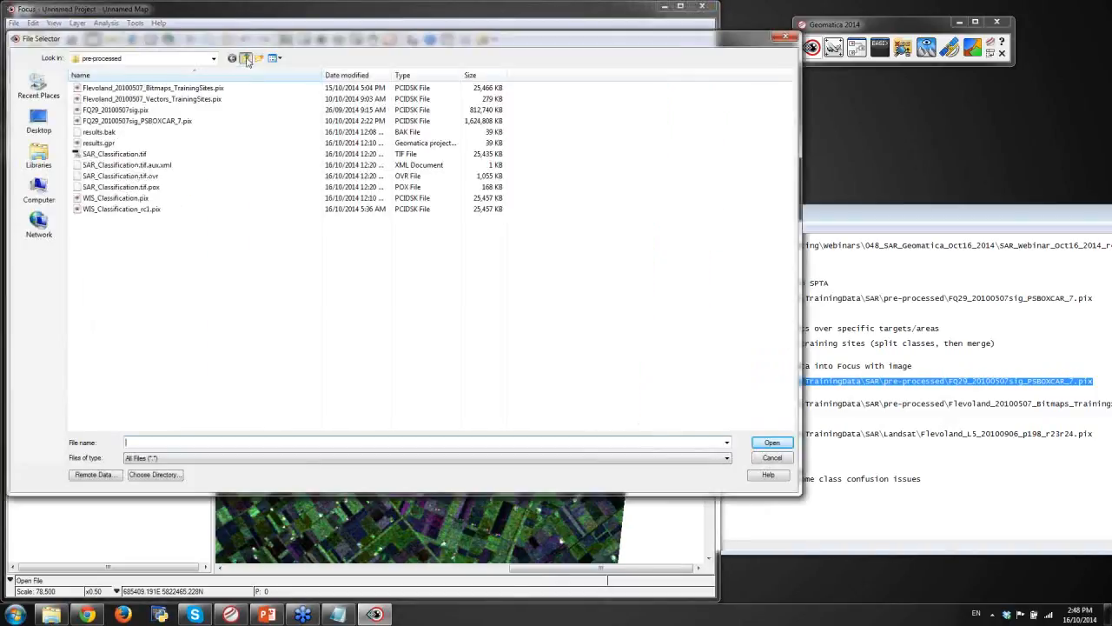
pyautogui.click(245, 58)
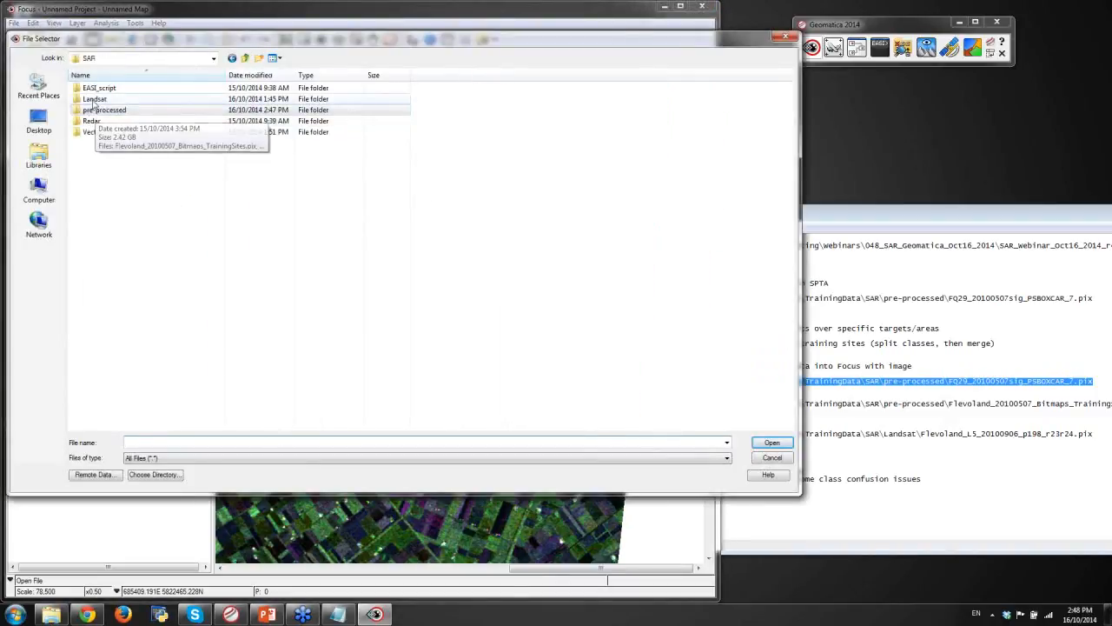
pyautogui.doubleClick(94, 98)
pyautogui.click(778, 442)
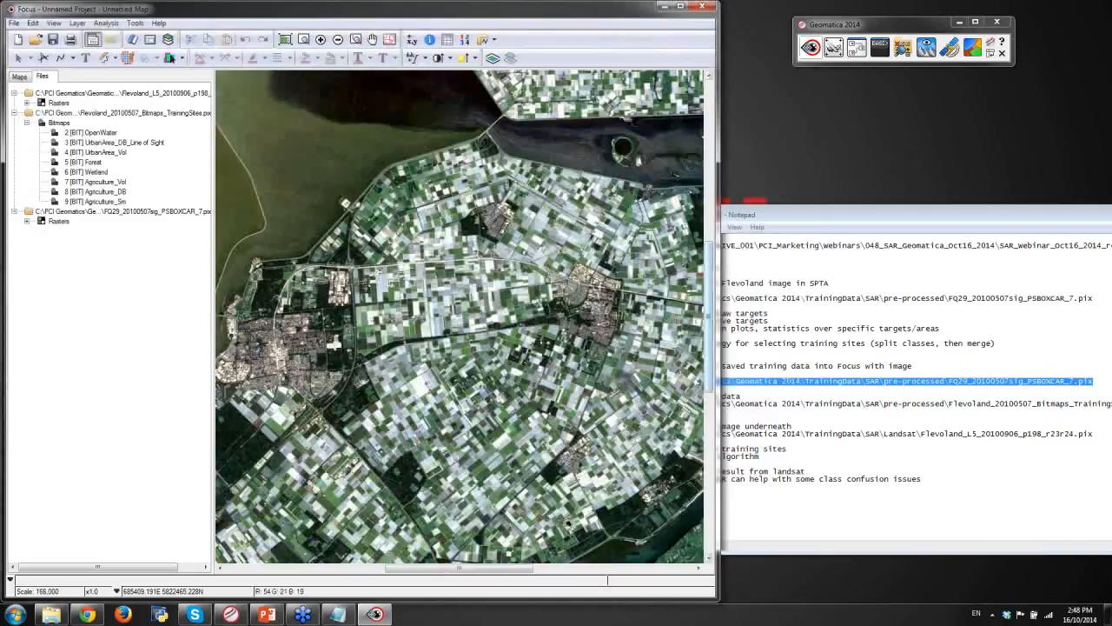
# - Move the Landsat layer beneath the SAR image layer in the map's layer order
pyautogui.scroll(1, 623, 358)
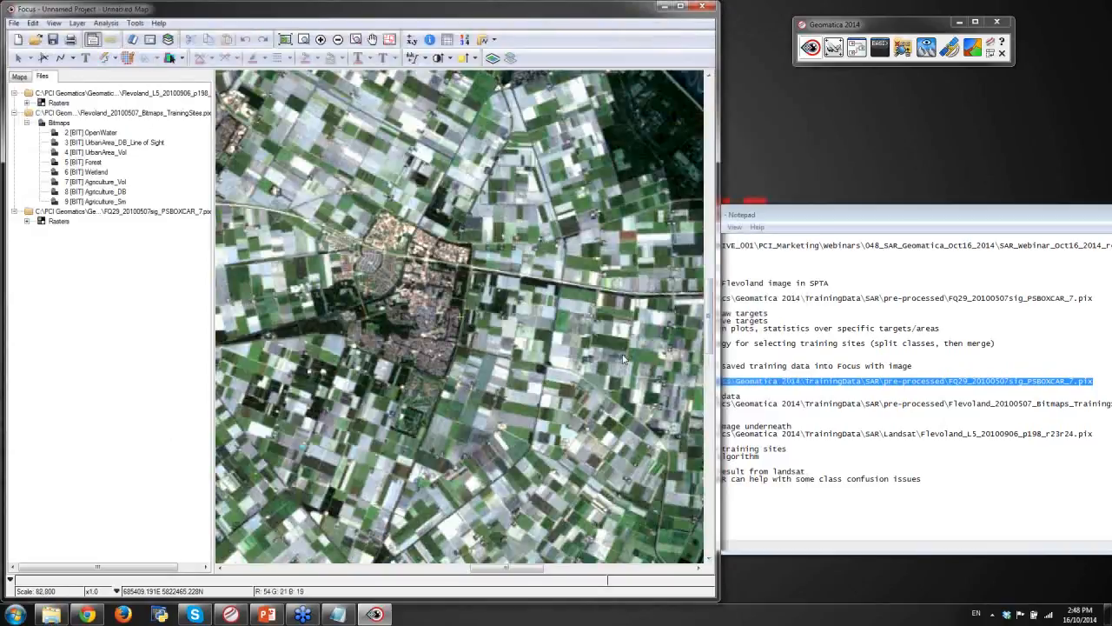
pyautogui.click(20, 76)
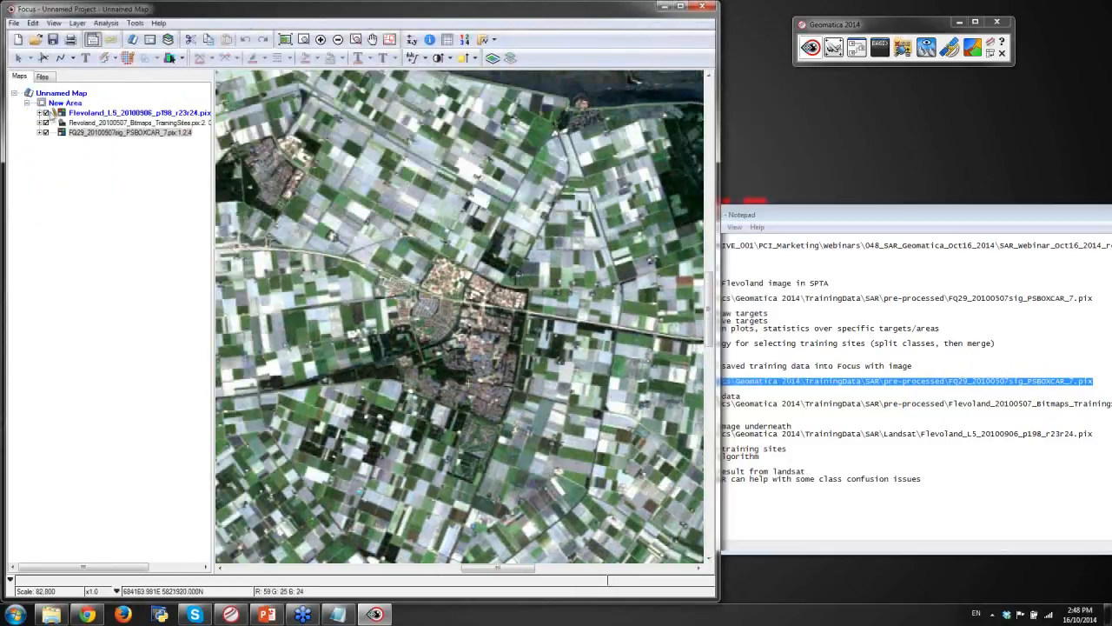
pyautogui.moveTo(84, 121); pyautogui.dragTo(91, 139)
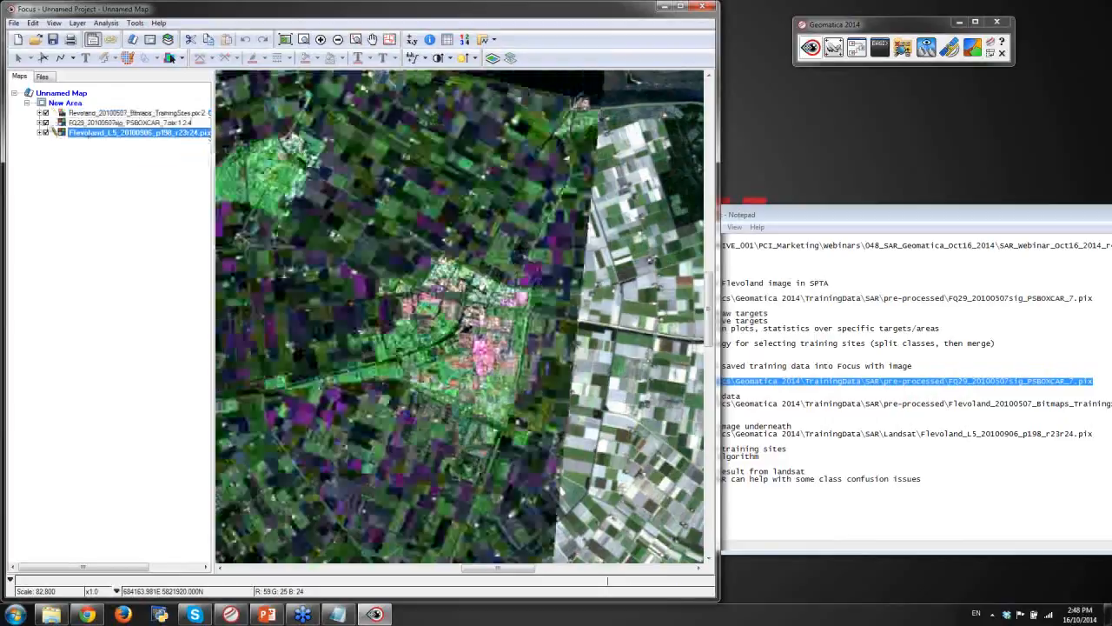
# - Toggle the SAR layer's visibility repeatedly to compare it with the Landsat image beneath, leaving the SAR layer displayed
pyautogui.click(46, 122)
pyautogui.click(46, 123)
pyautogui.click(46, 123)
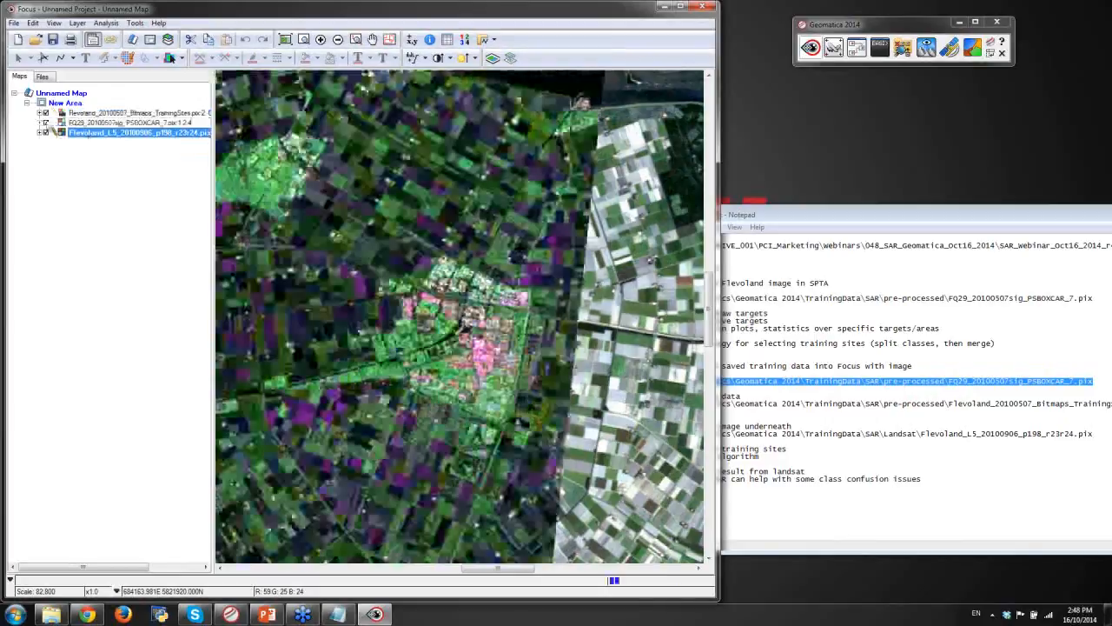
pyautogui.click(46, 122)
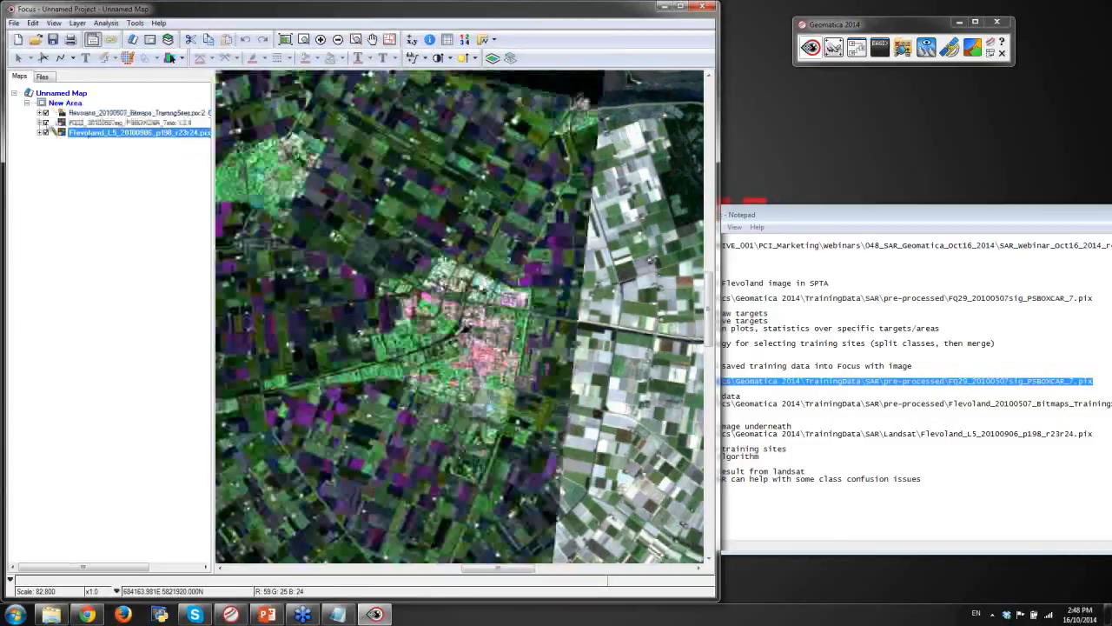
pyautogui.click(46, 123)
pyautogui.click(46, 123)
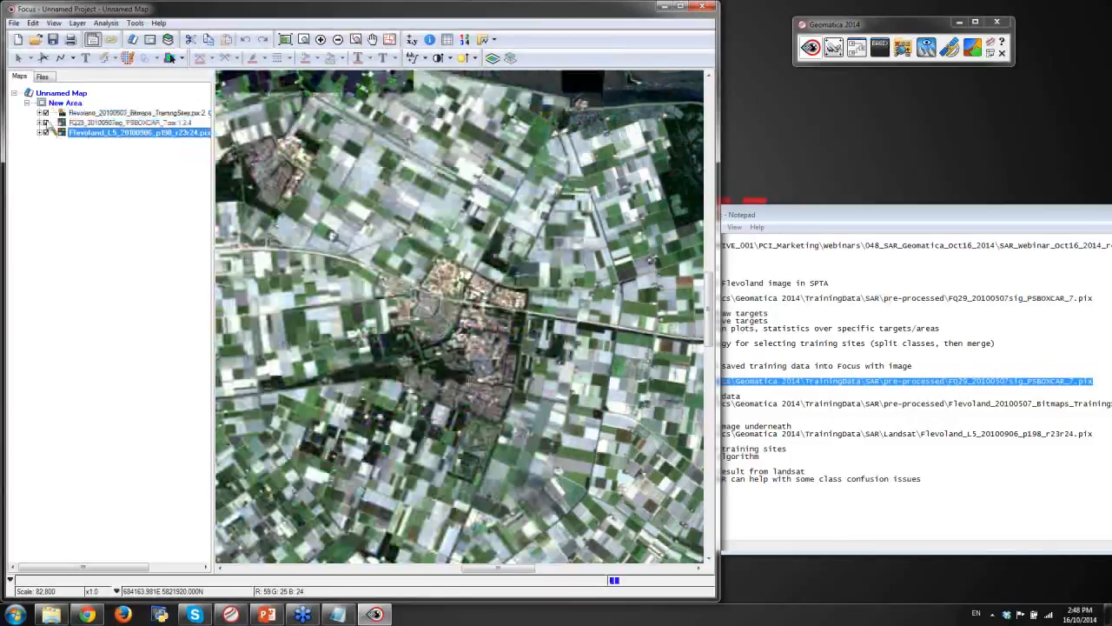
pyautogui.click(98, 234)
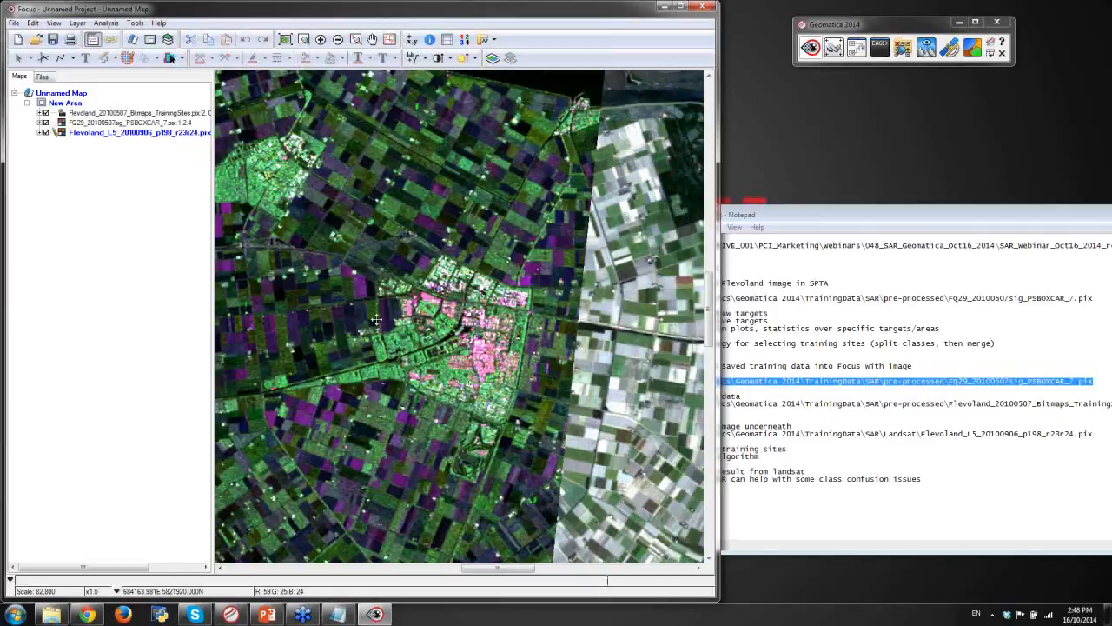
pyautogui.scroll(1, 375, 320)
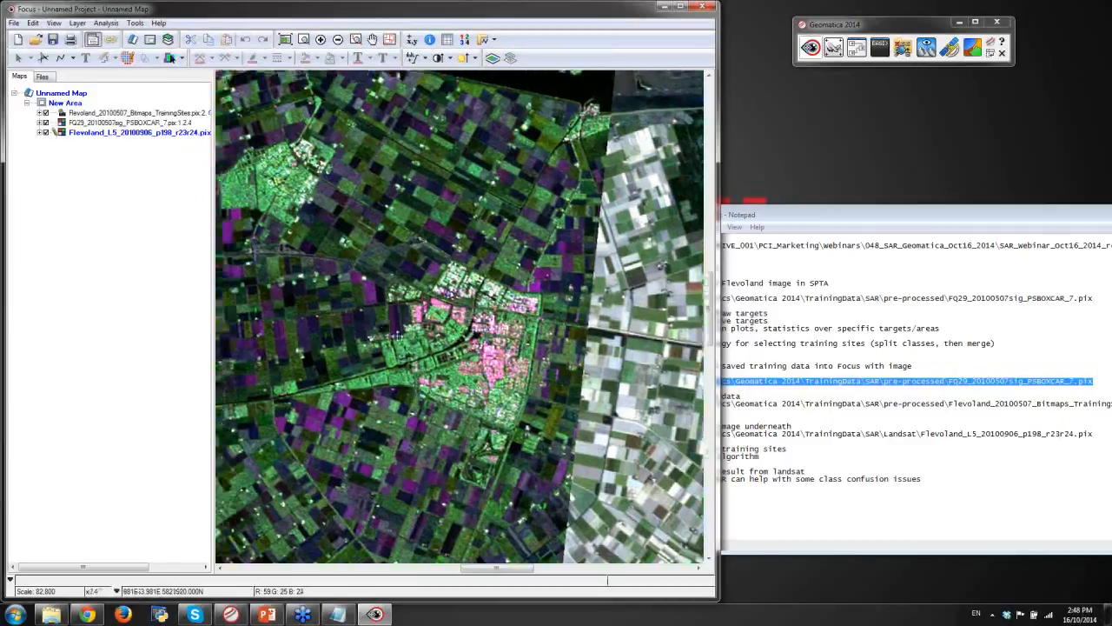
# - Open the recently used PSSWIS Supervised Wishart Classification algorithm from the Algorithm Librarian
pyautogui.click(135, 23)
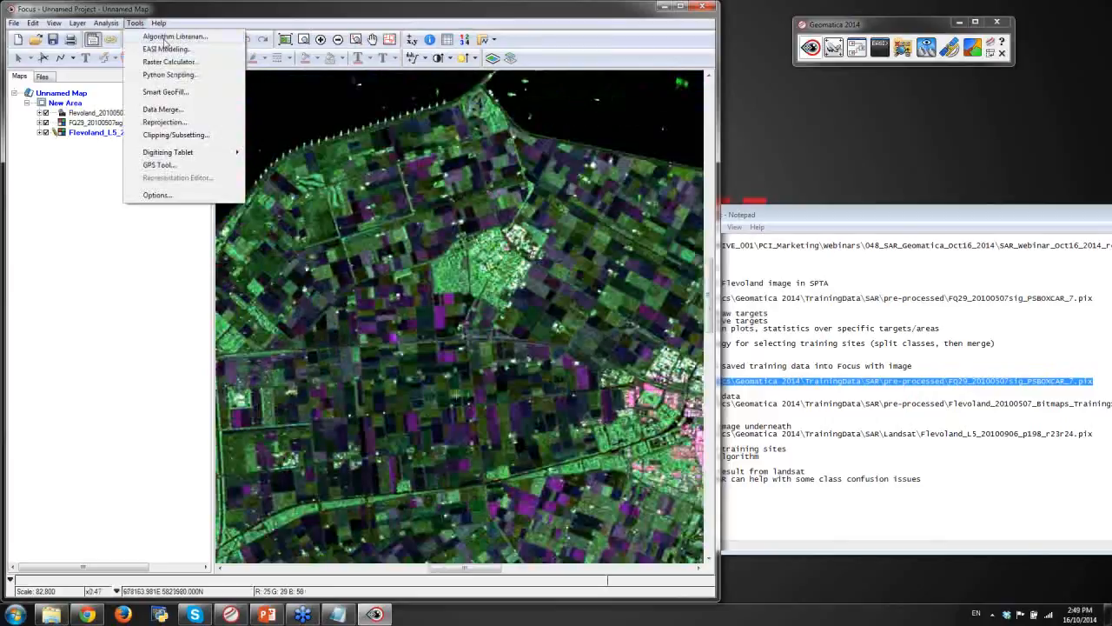
pyautogui.click(164, 36)
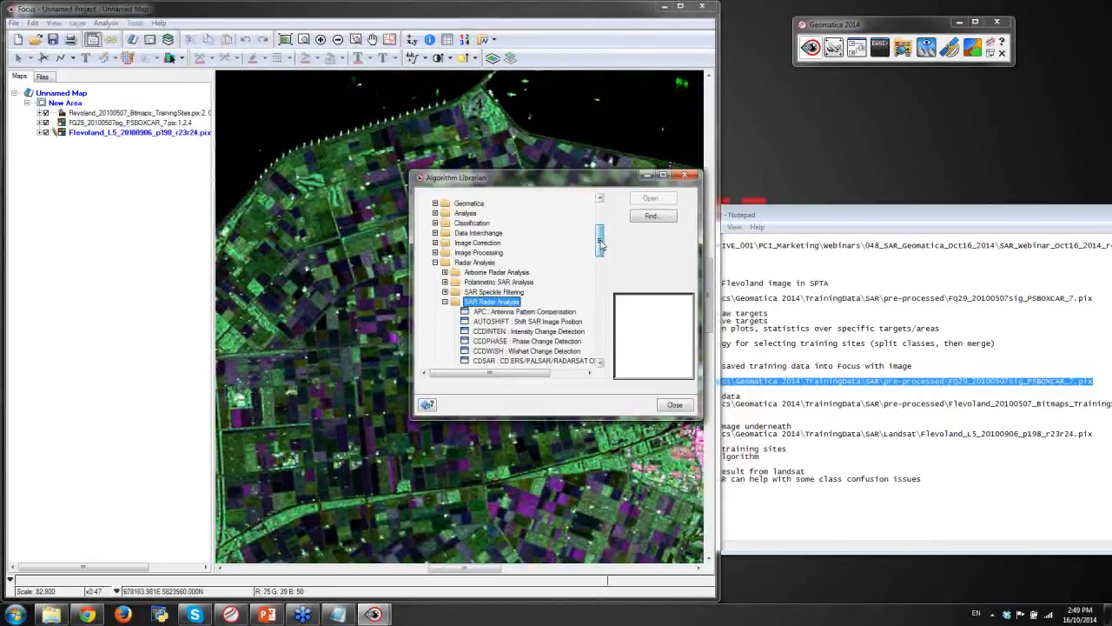
pyautogui.scroll(2, 600, 243)
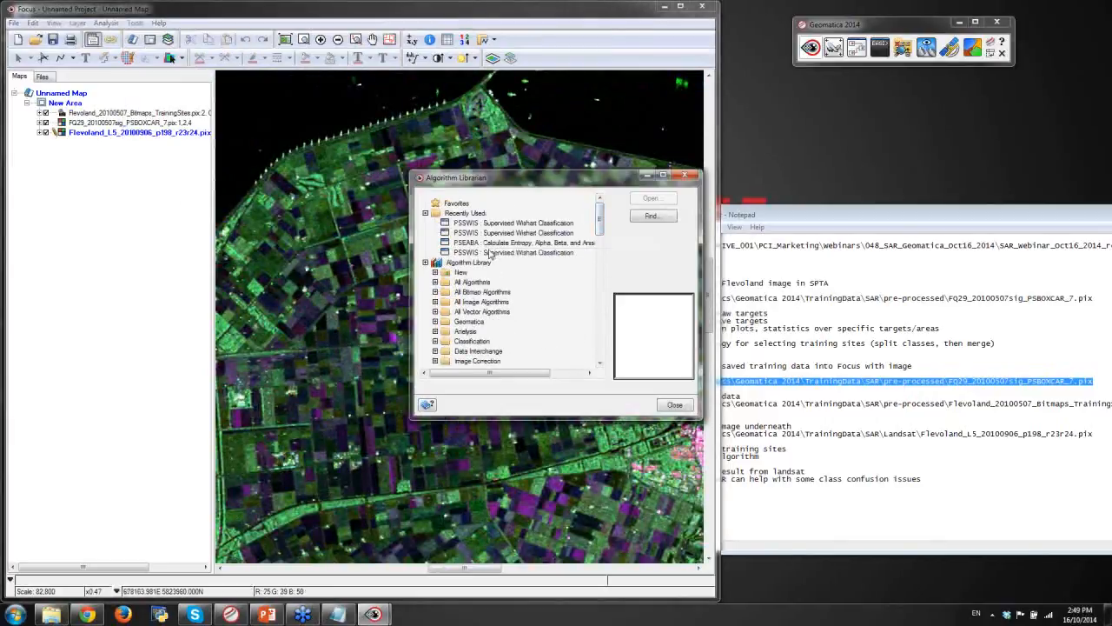
pyautogui.click(511, 232)
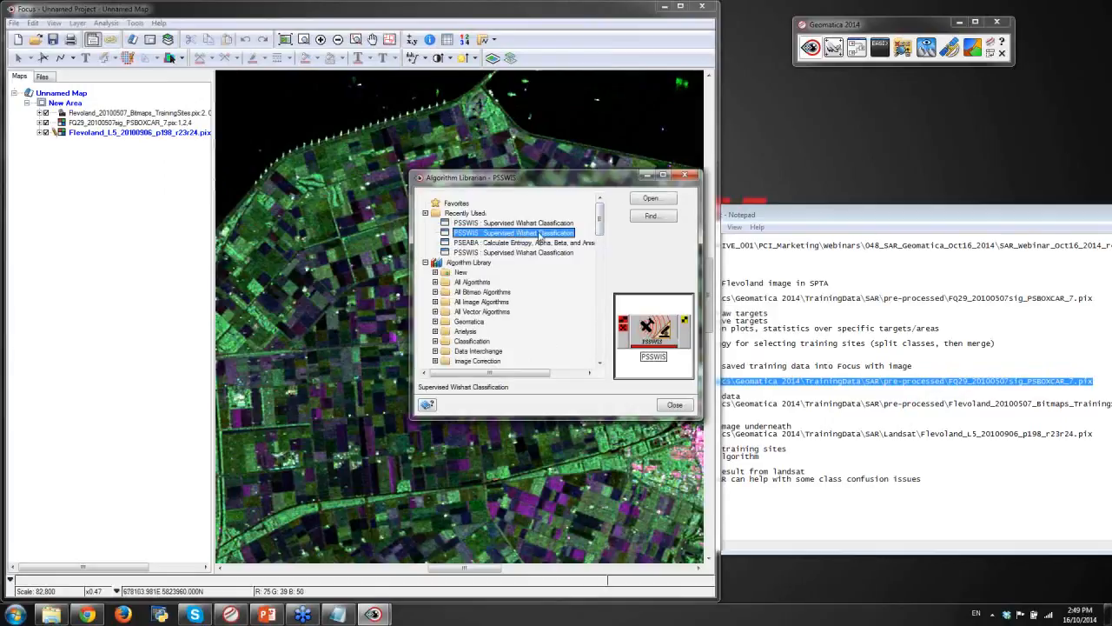
pyautogui.click(652, 200)
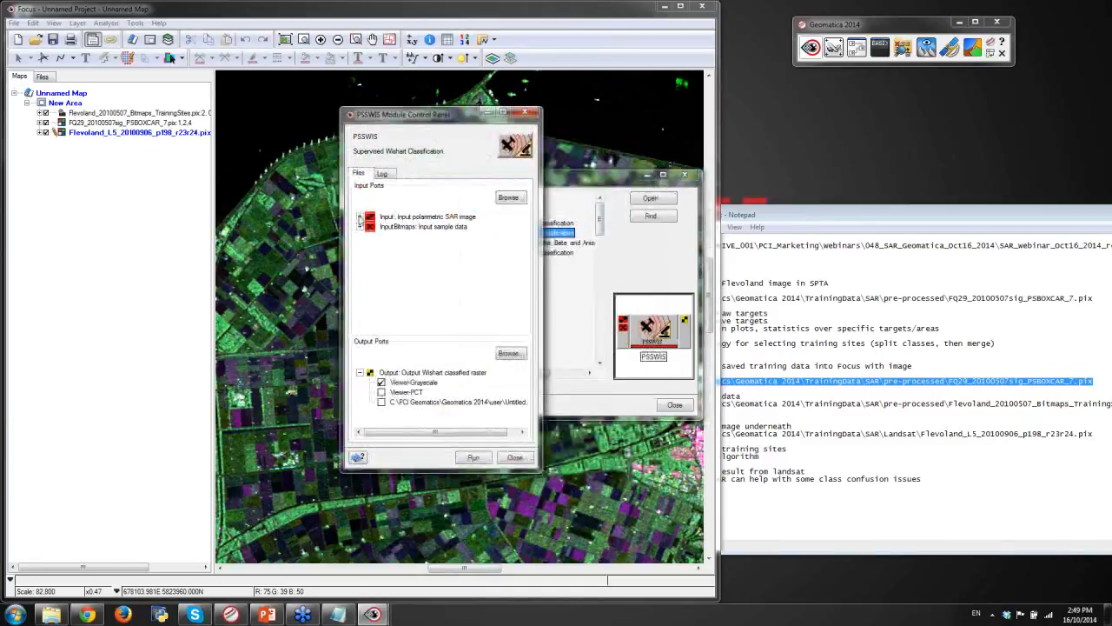
# - Expand both PSSWIS input ports, collapse the Landsat file and set channels 1 to 10 of the SAR file as the polarimetric input
pyautogui.click(360, 217)
pyautogui.moveTo(523, 251); pyautogui.dragTo(523, 297)
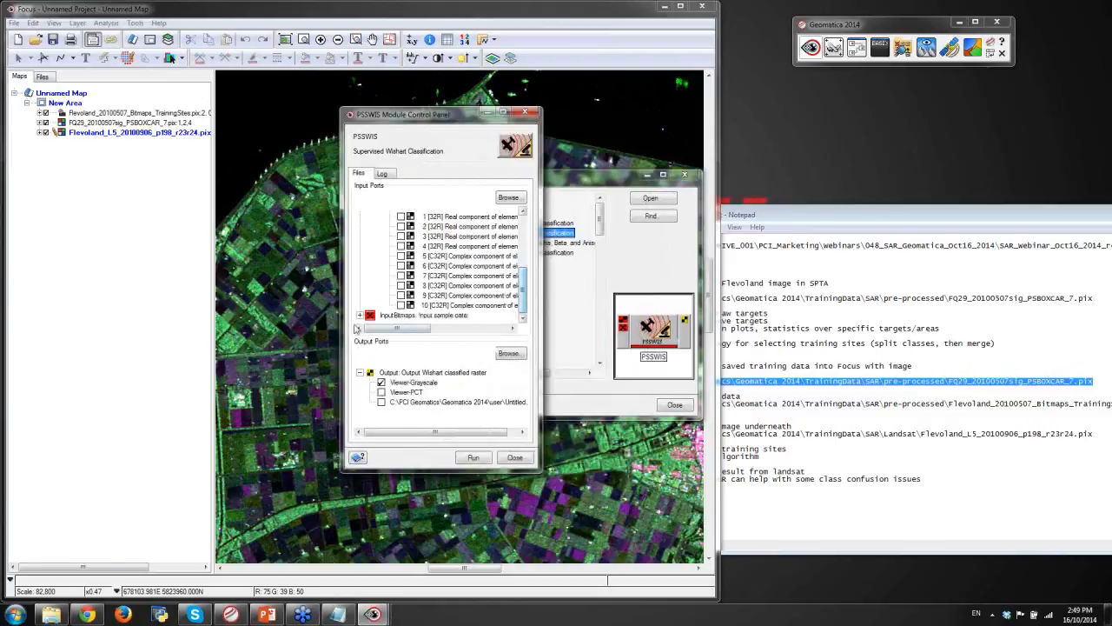
pyautogui.click(360, 314)
pyautogui.moveTo(522, 298); pyautogui.dragTo(523, 247)
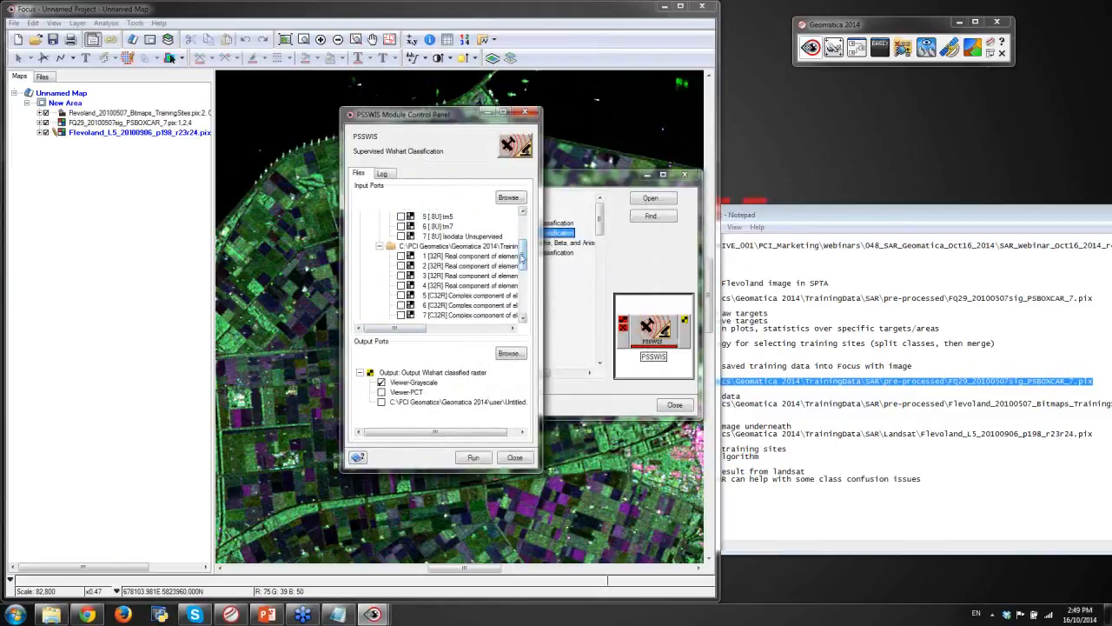
pyautogui.scroll(2, 398, 239)
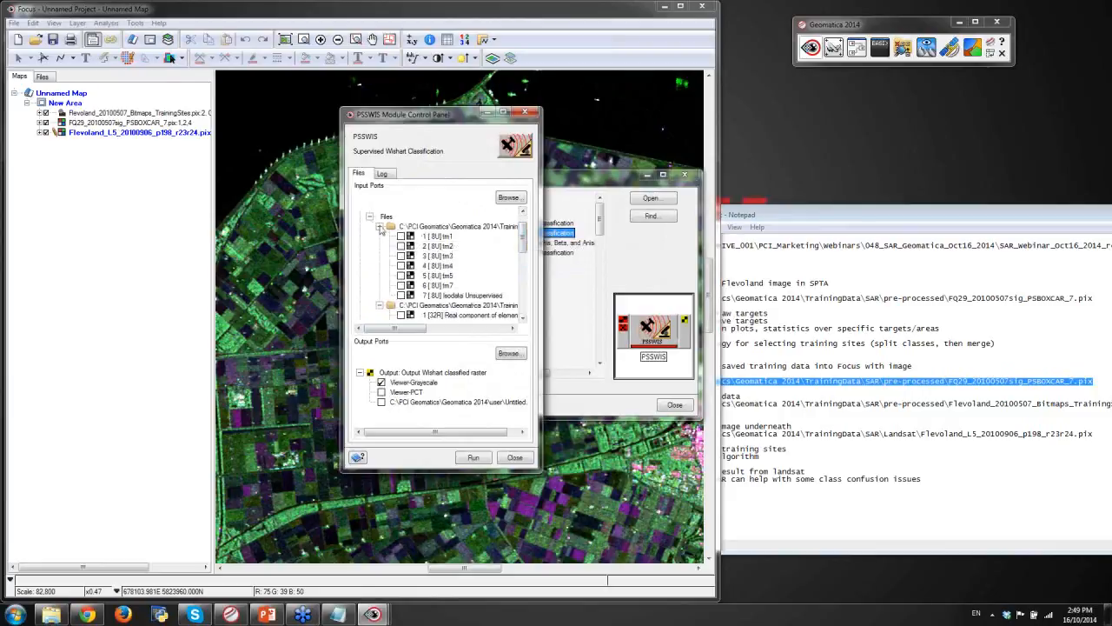
pyautogui.click(380, 227)
pyautogui.scroll(1, 524, 231)
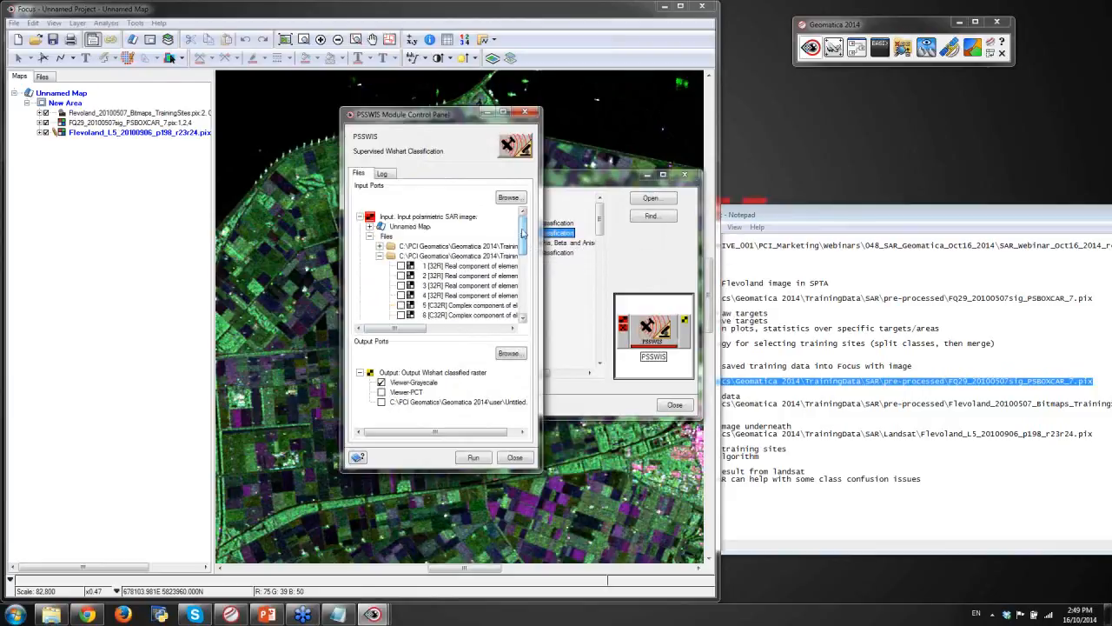
pyautogui.click(463, 268)
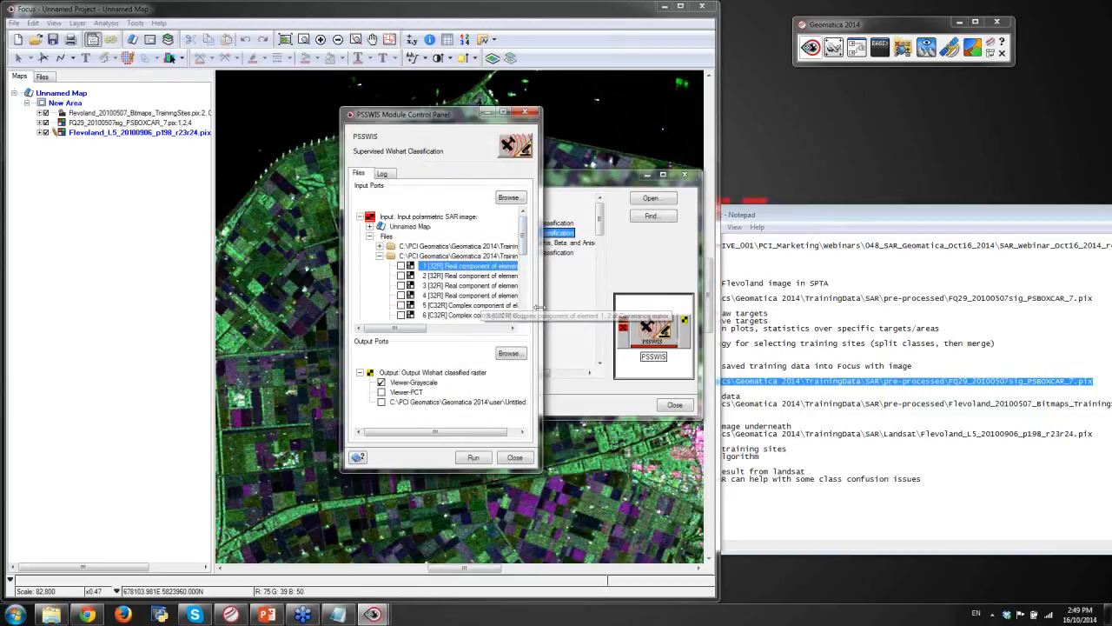
pyautogui.scroll(-2, 522, 275)
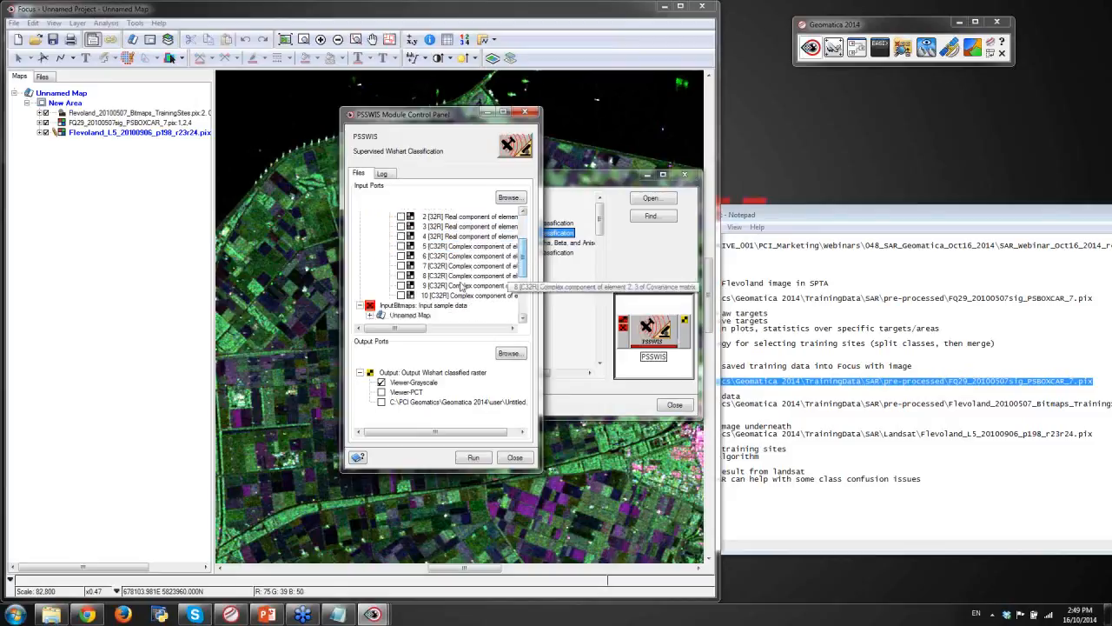
pyautogui.keyDown('shift'); pyautogui.click(478, 296); pyautogui.keyUp('shift')
pyautogui.scroll(2, 522, 275)
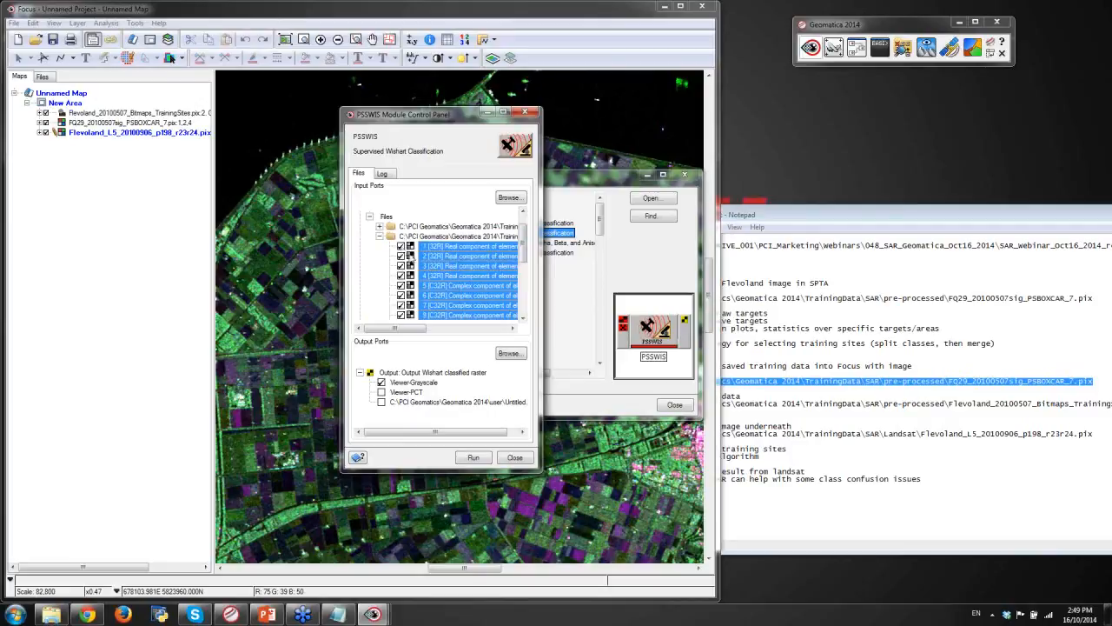
# - Choose training-site bitmaps 2 to 9, OpenWater through the last agriculture class, as the input sample data for PSSWIS
pyautogui.scroll(-1, 522, 257)
pyautogui.scroll(-4, 523, 256)
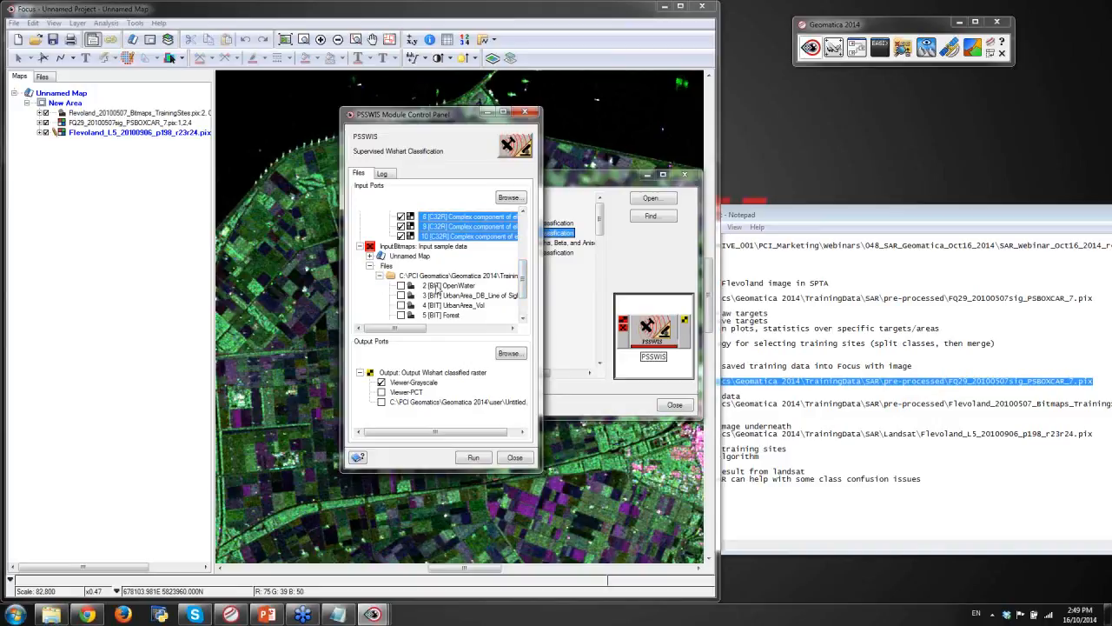
pyautogui.click(439, 286)
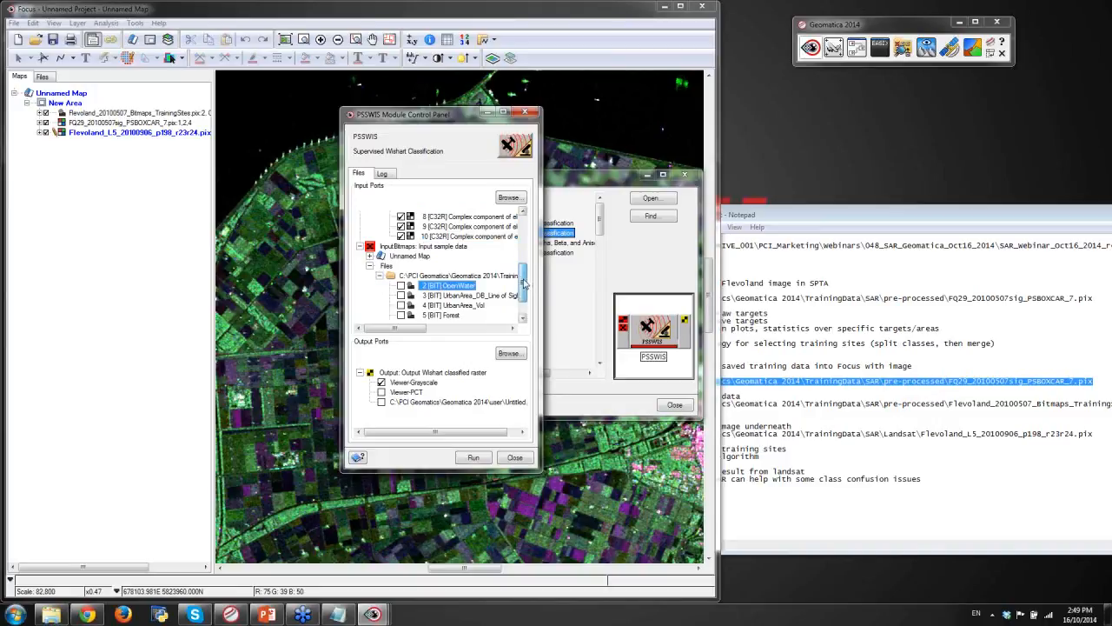
pyautogui.scroll(-2, 524, 284)
pyautogui.keyDown('shift'); pyautogui.click(456, 315); pyautogui.keyUp('shift')
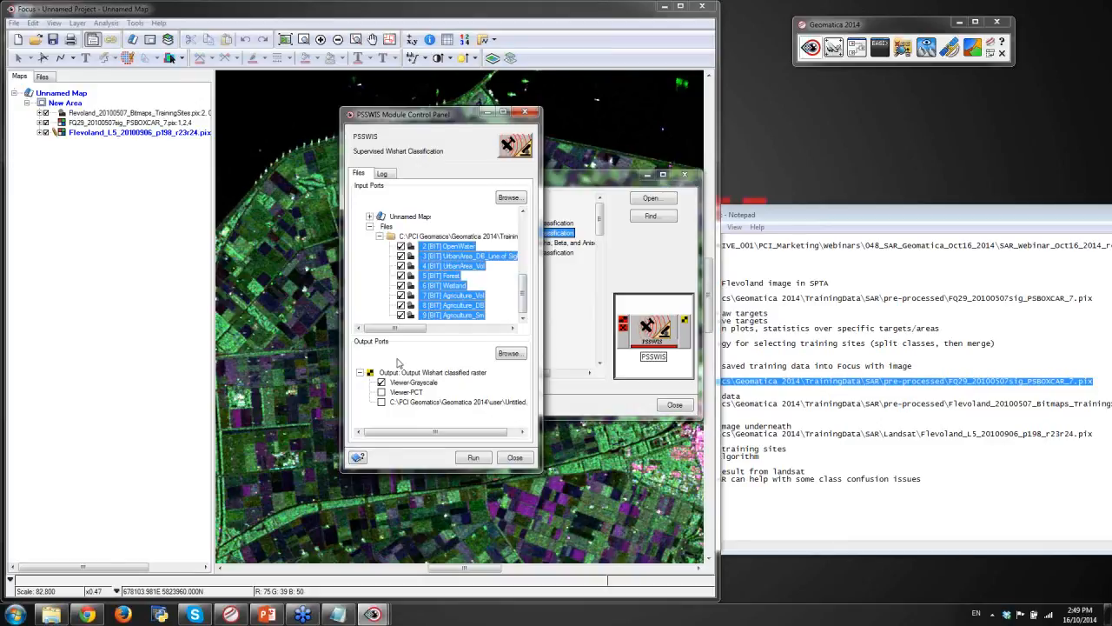
# - Replace the grayscale viewer output with a PCIDSK file named WIS_Classification_rc2.pix in the pre-processed folder
pyautogui.click(381, 382)
pyautogui.click(381, 402)
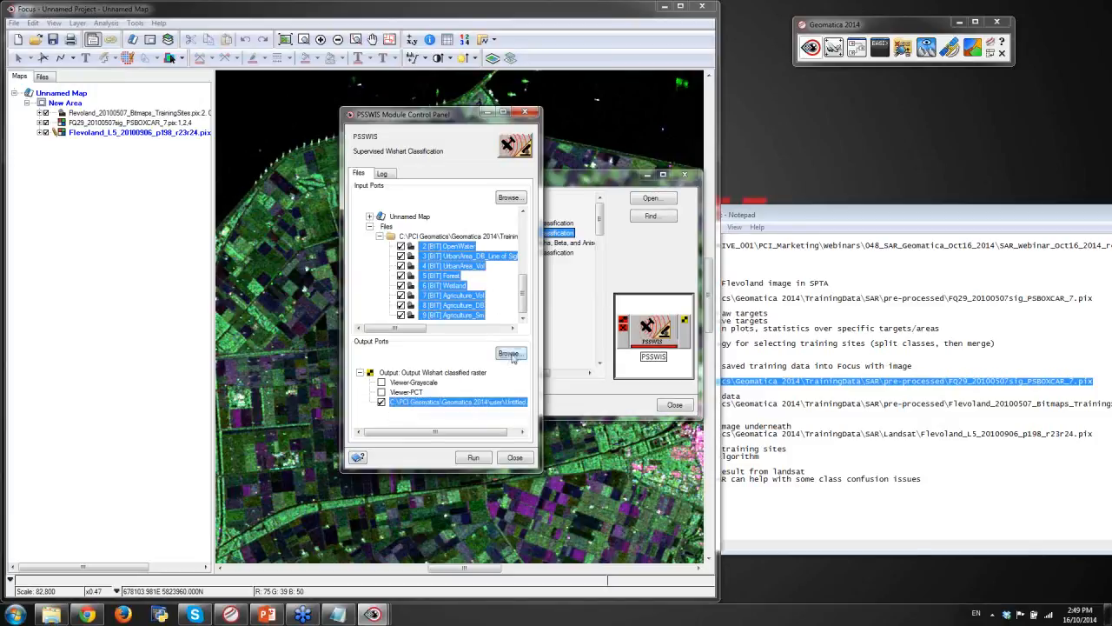
pyautogui.click(510, 354)
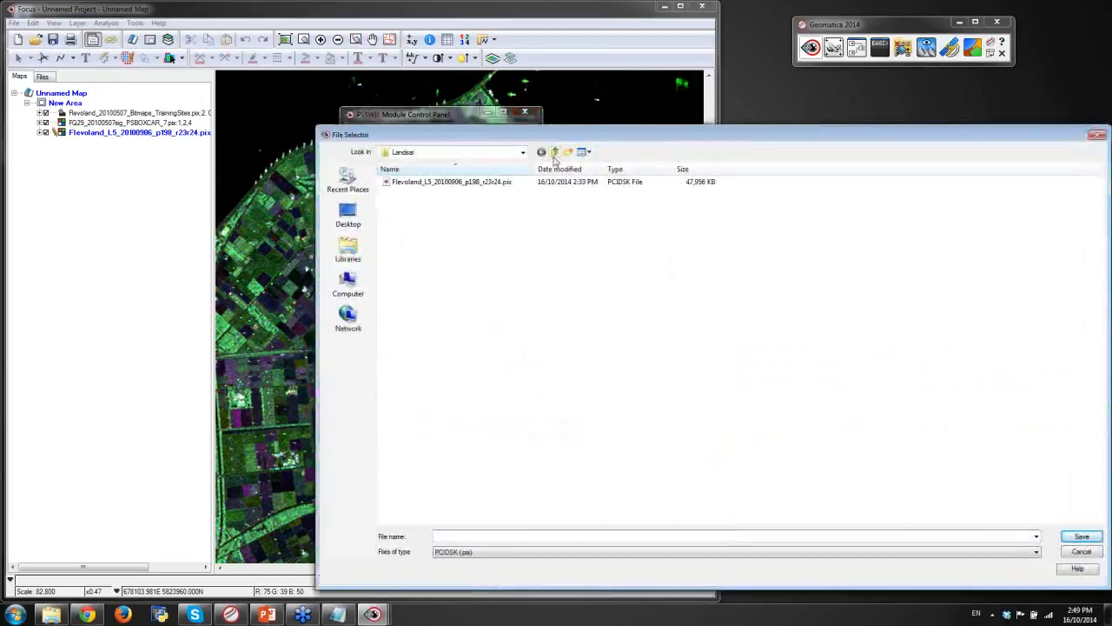
pyautogui.click(554, 153)
pyautogui.doubleClick(422, 210)
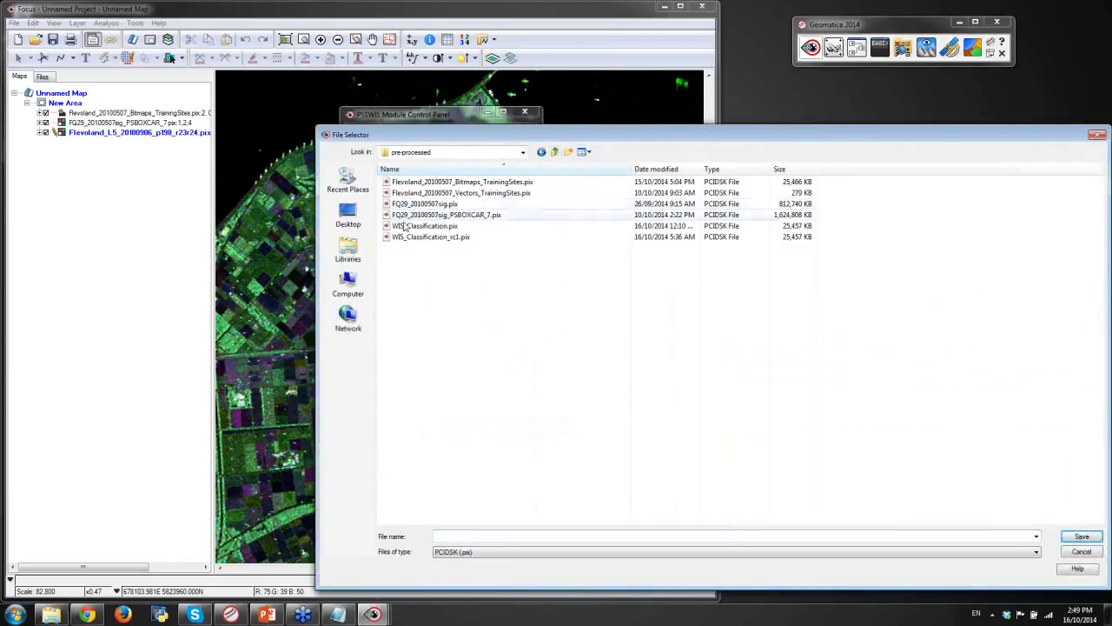
pyautogui.click(443, 237)
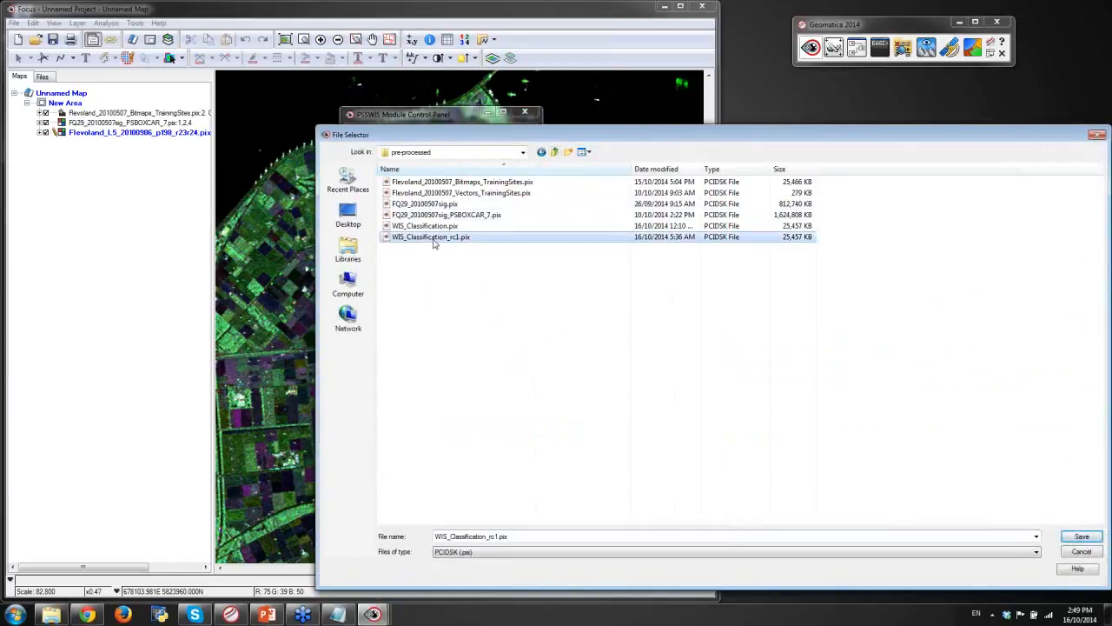
pyautogui.click(561, 537)
pyautogui.click(561, 538)
pyautogui.press('Left')
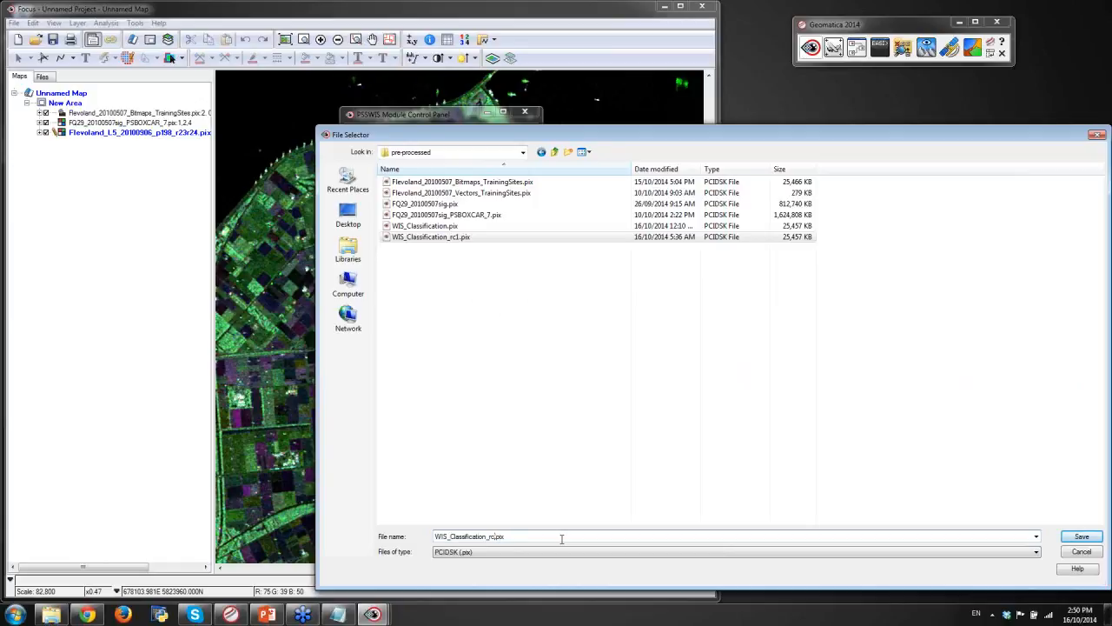
pyautogui.click(1082, 537)
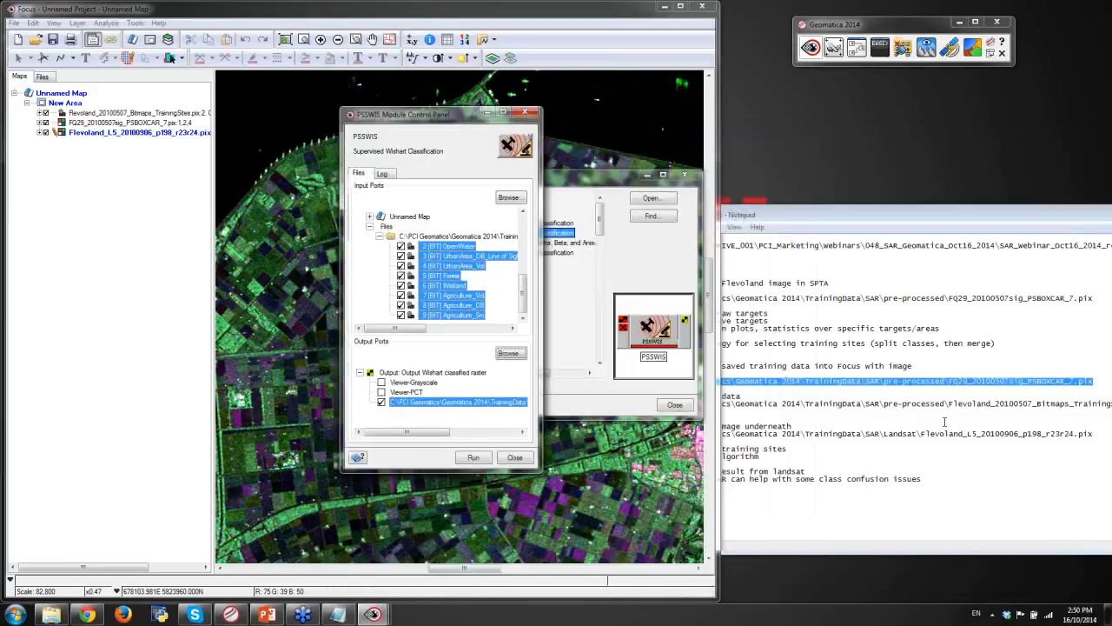
# - Run the supervised Wishart classification, close the algorithm windows and load WIS_Classification_rc2.pix into the map
pyautogui.click(475, 458)
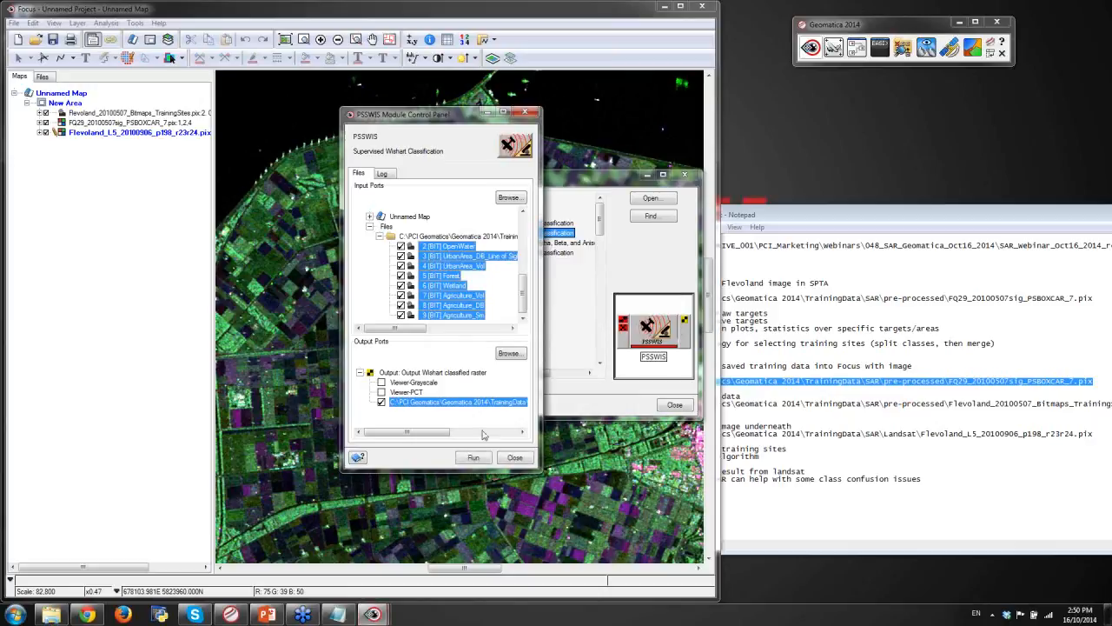
pyautogui.click(529, 114)
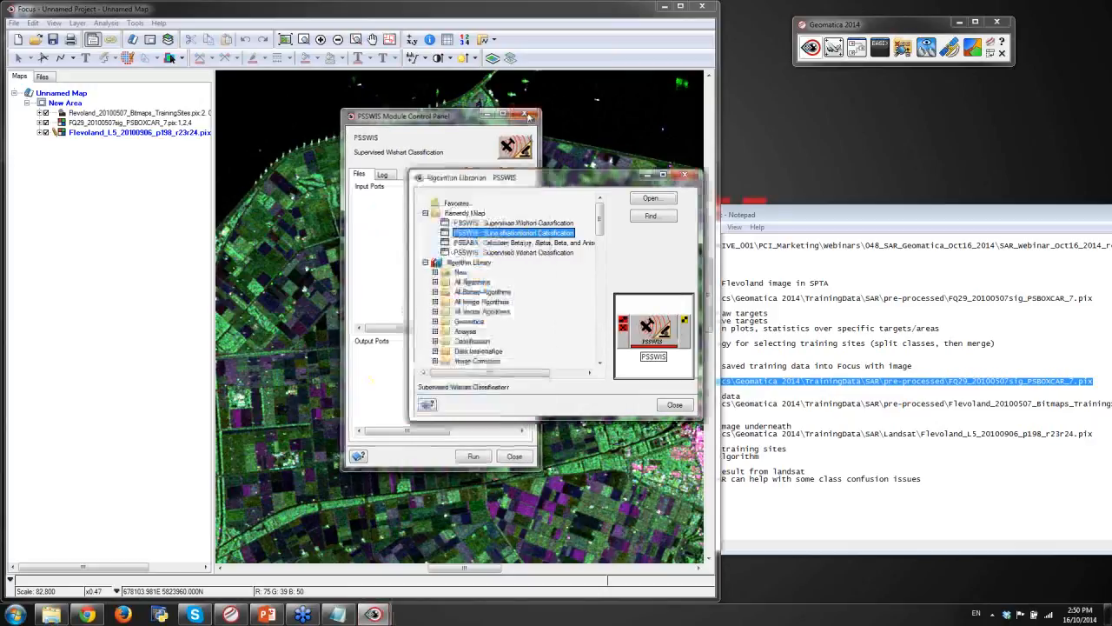
pyautogui.click(685, 175)
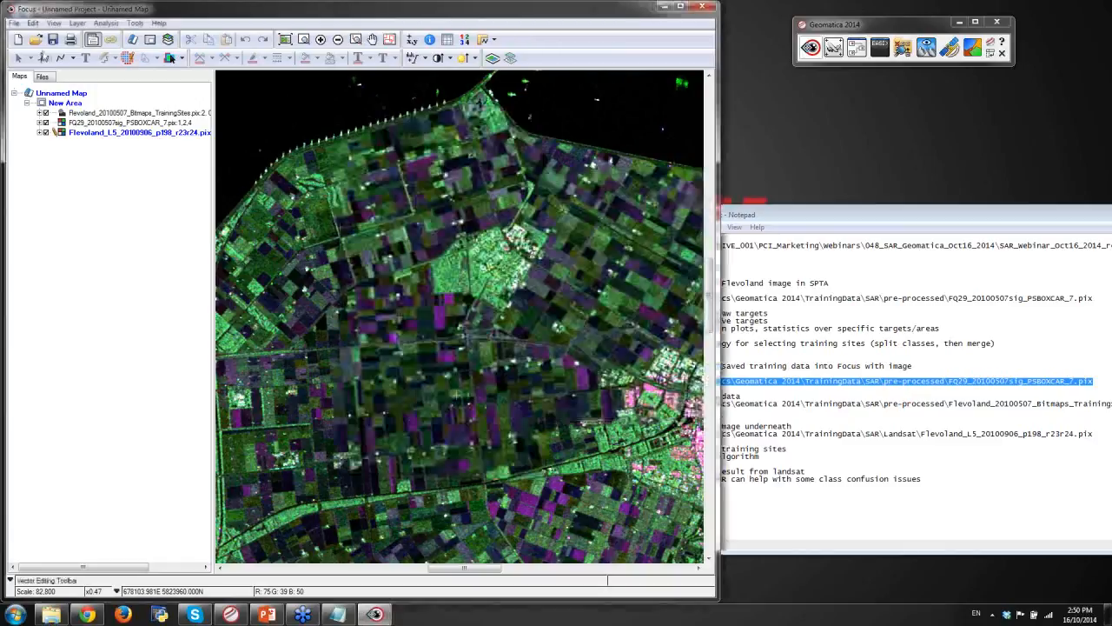
pyautogui.click(36, 41)
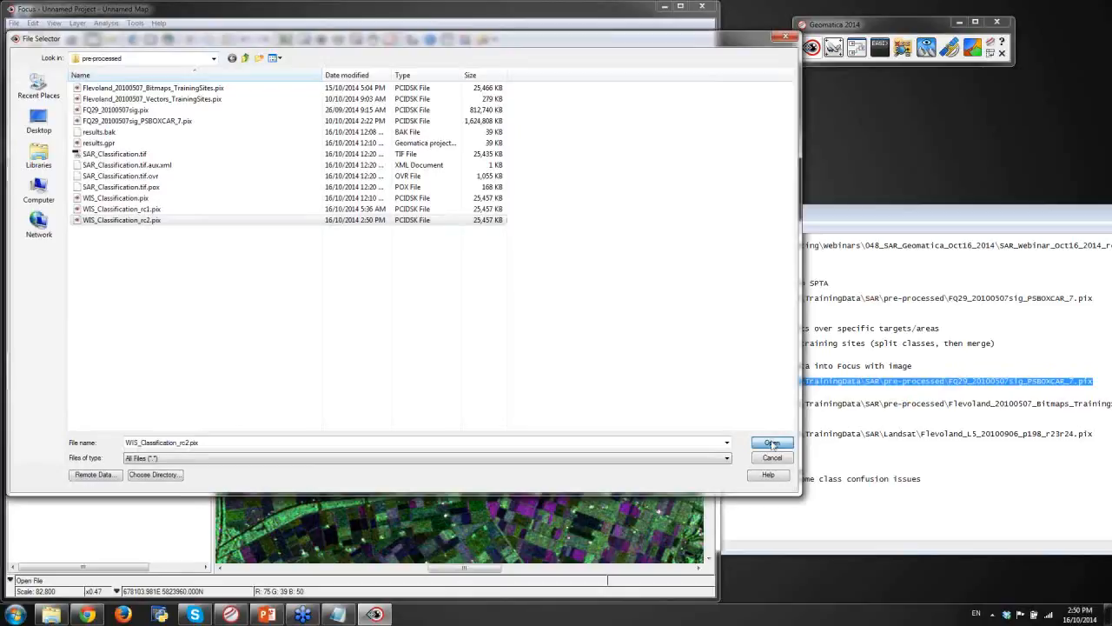
pyautogui.click(773, 444)
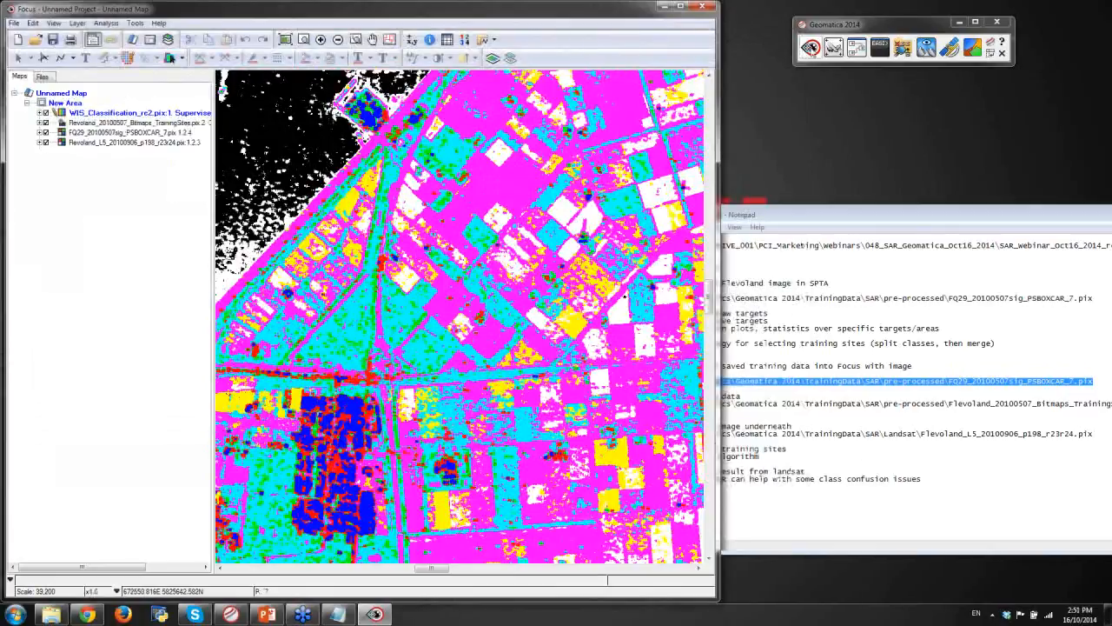
# - Start a new Focus session and open the recent project results.gpr
pyautogui.click(810, 47)
pyautogui.click(895, 61)
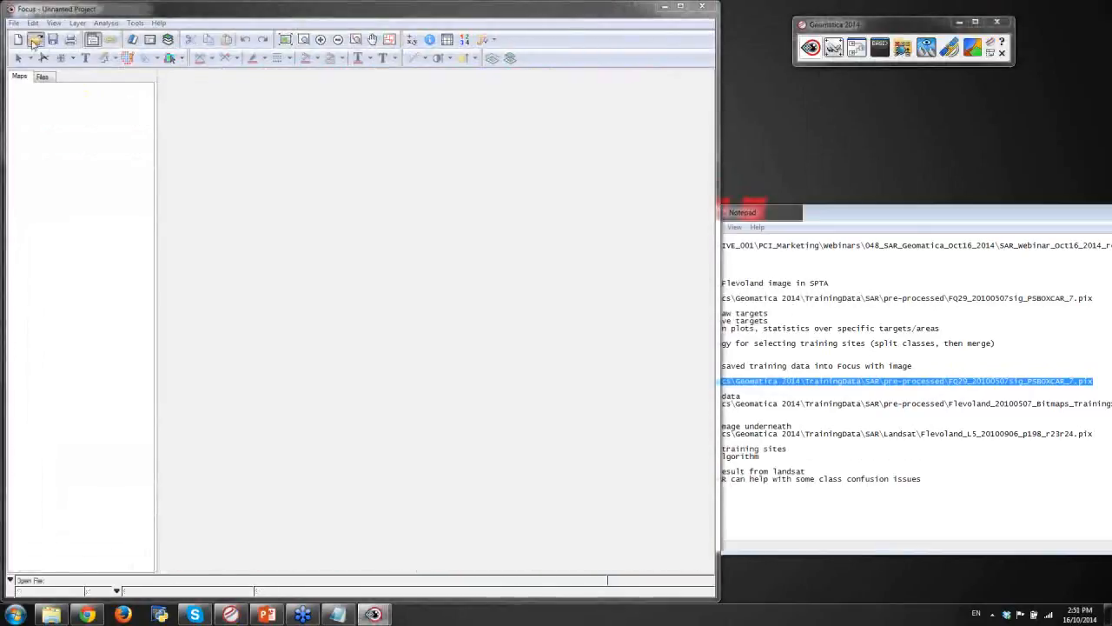
pyautogui.click(34, 43)
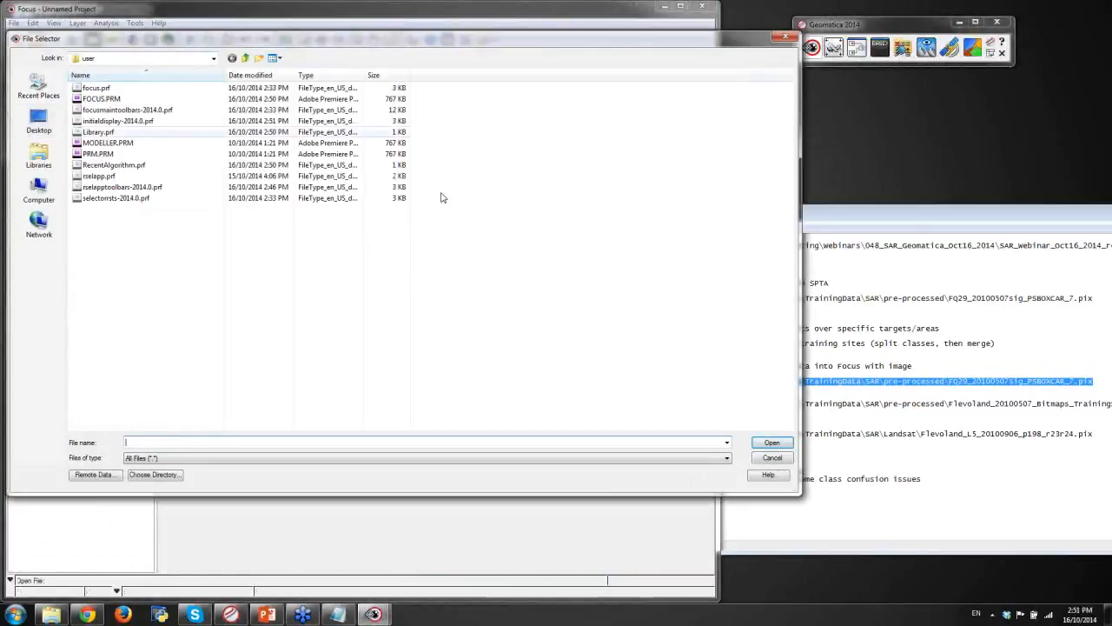
pyautogui.click(779, 457)
pyautogui.click(13, 22)
pyautogui.click(55, 186)
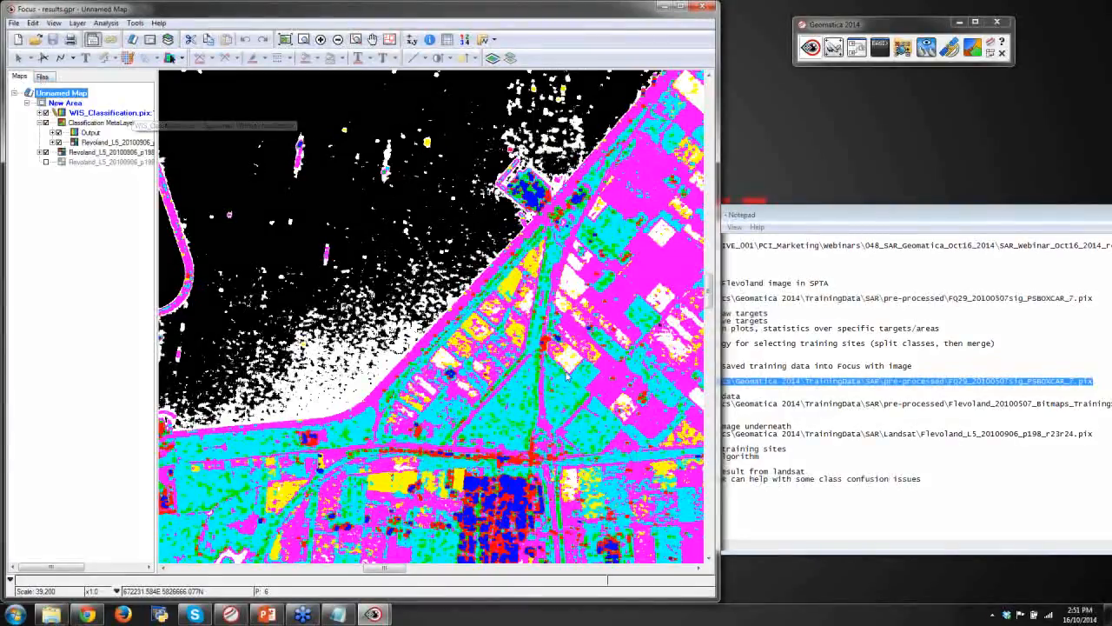
# - Examine the SAR Wishart classification along the coastline, across the agricultural fields and around the town
pyautogui.moveTo(570, 353); pyautogui.dragTo(430, 296)
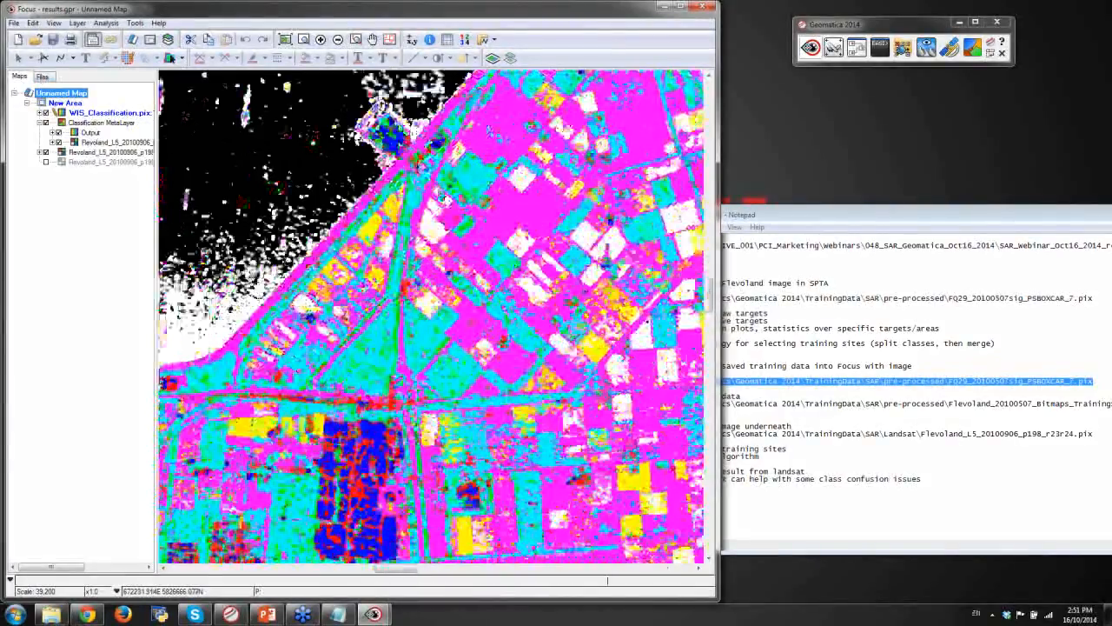
pyautogui.moveTo(661, 282); pyautogui.dragTo(451, 384)
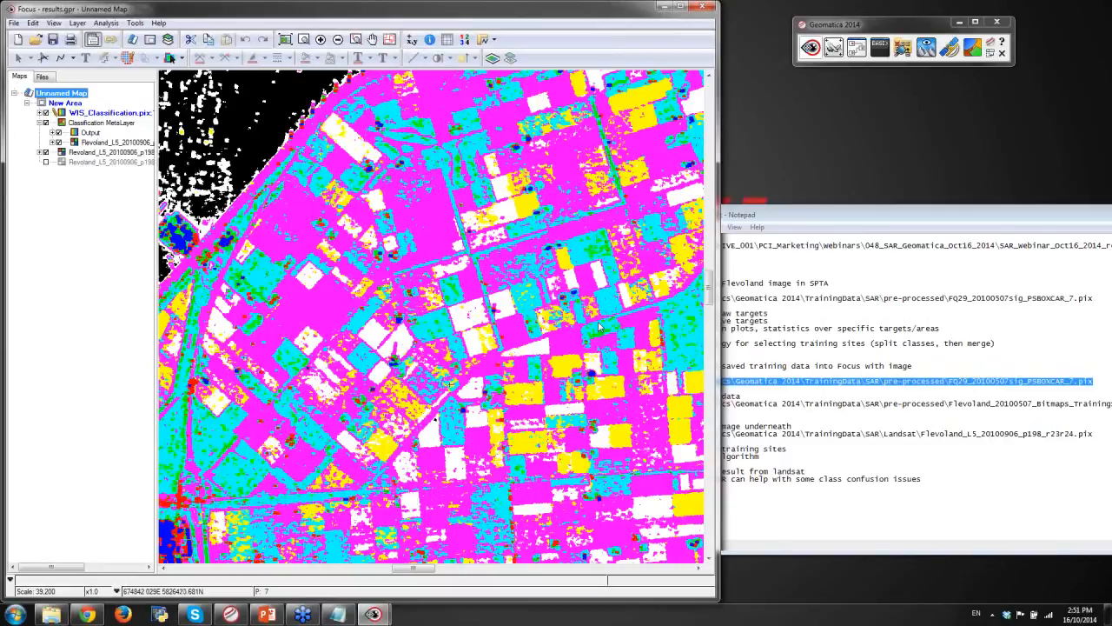
pyautogui.moveTo(678, 388); pyautogui.dragTo(383, 369)
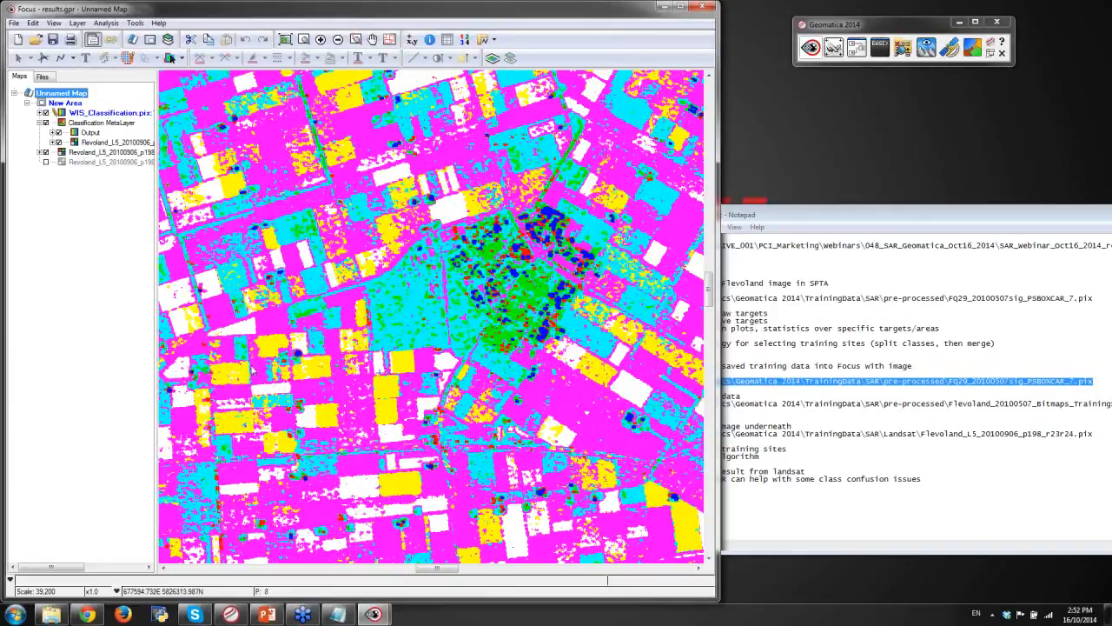
pyautogui.moveTo(297, 352); pyautogui.dragTo(539, 355)
pyautogui.moveTo(270, 335); pyautogui.dragTo(560, 355)
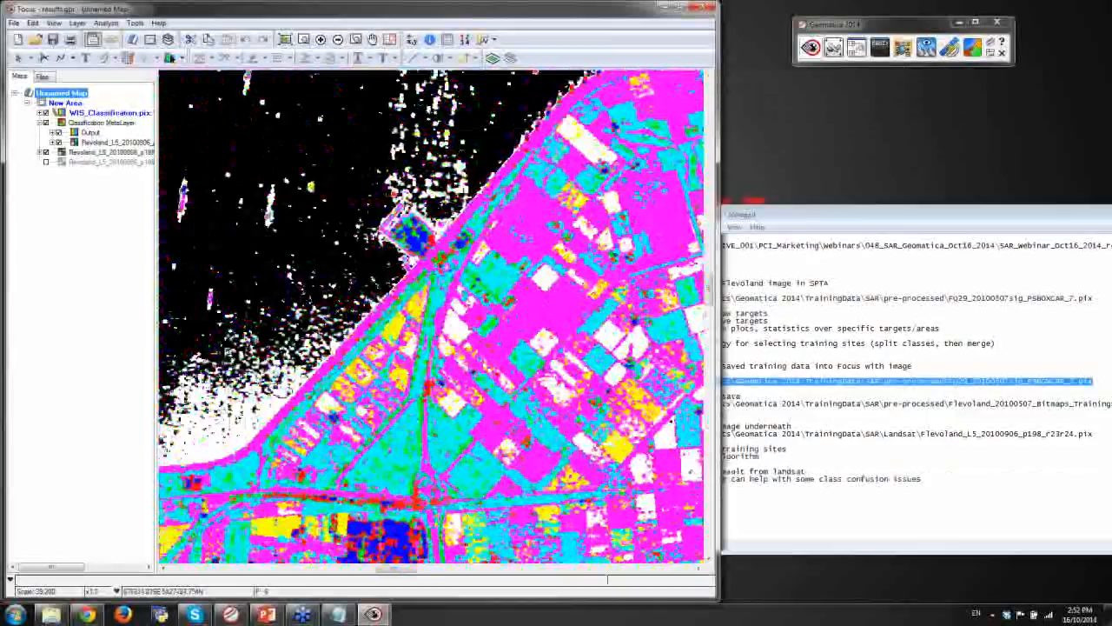
pyautogui.moveTo(561, 354); pyautogui.dragTo(466, 266)
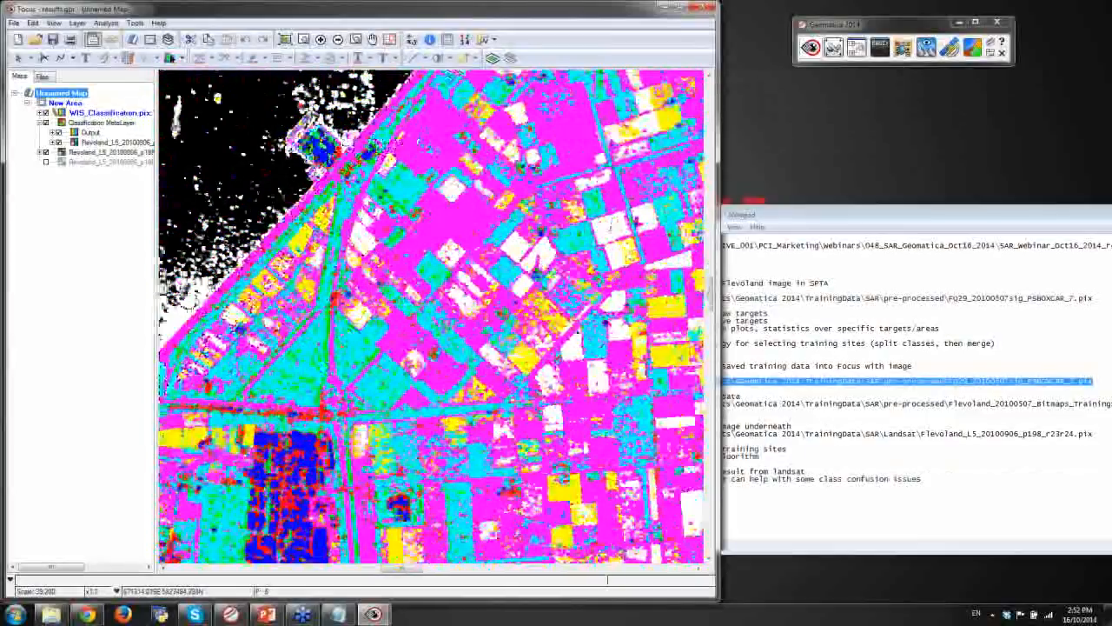
pyautogui.moveTo(355, 149); pyautogui.dragTo(240, 183)
pyautogui.moveTo(465, 159); pyautogui.dragTo(157, 217)
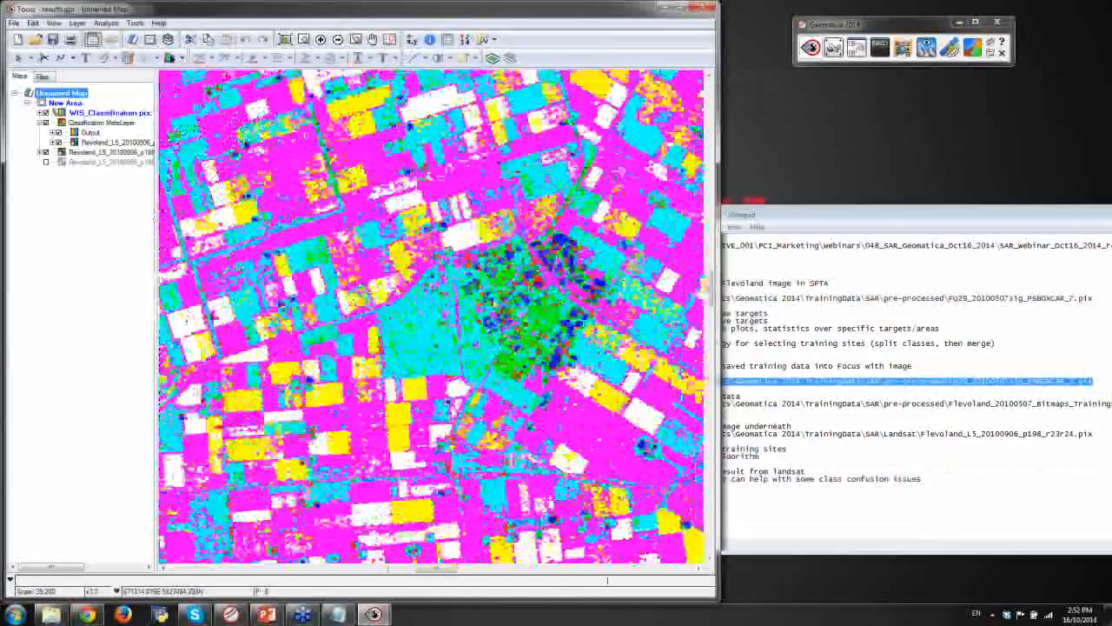
pyautogui.moveTo(506, 301); pyautogui.dragTo(338, 315)
# - Toggle the WIS_Classification layer to compare it with the Landsat classification beneath, leaving the SAR classification displayed
pyautogui.click(45, 113)
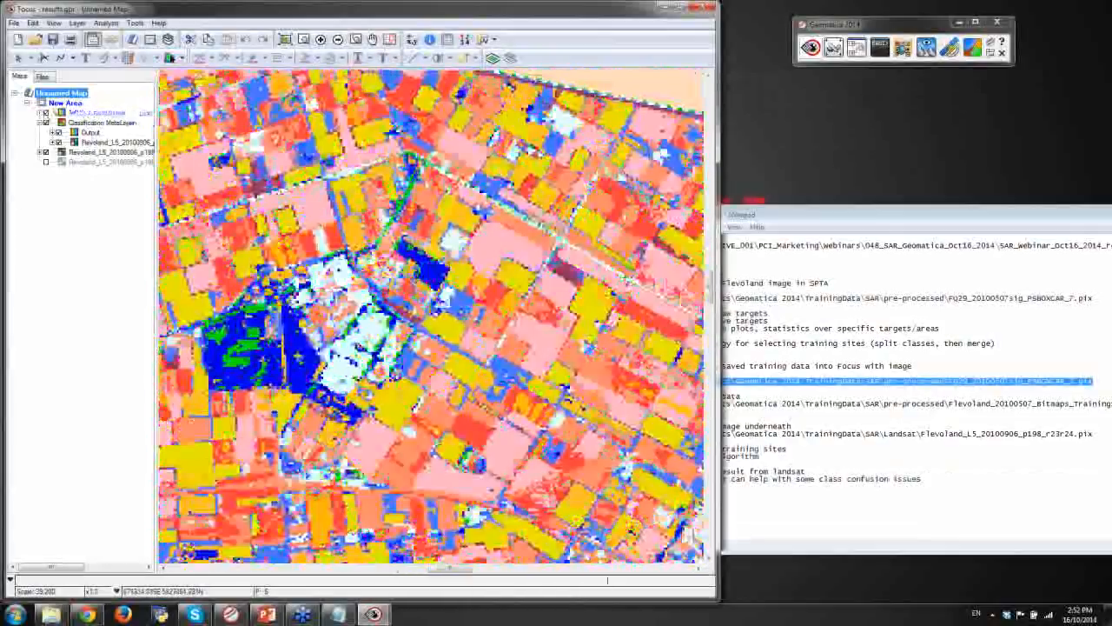
pyautogui.click(45, 113)
pyautogui.click(45, 113)
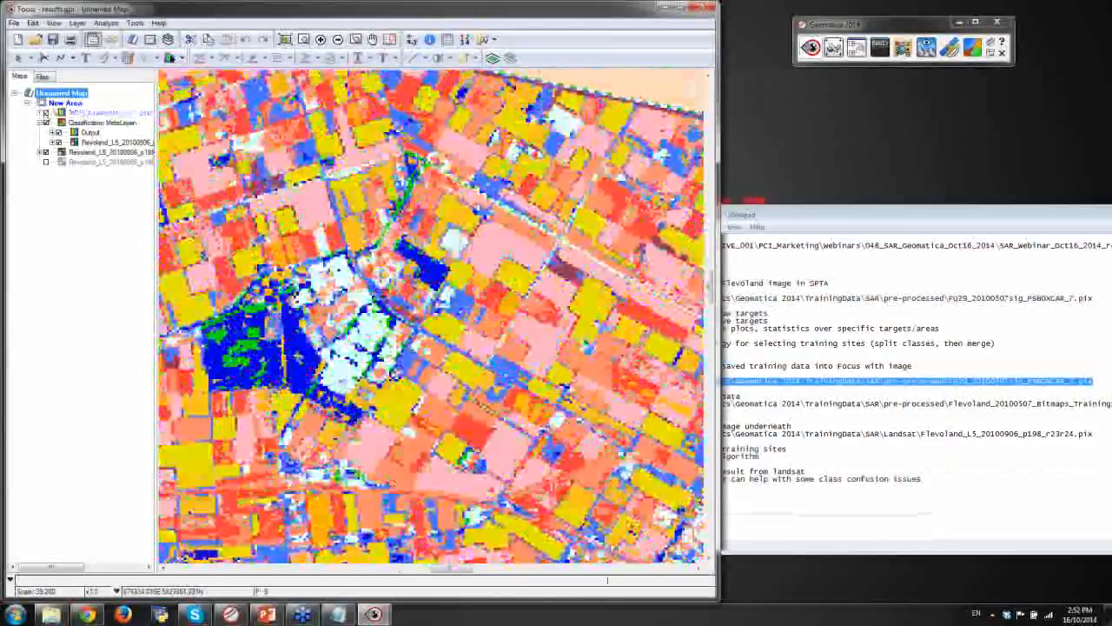
pyautogui.click(45, 113)
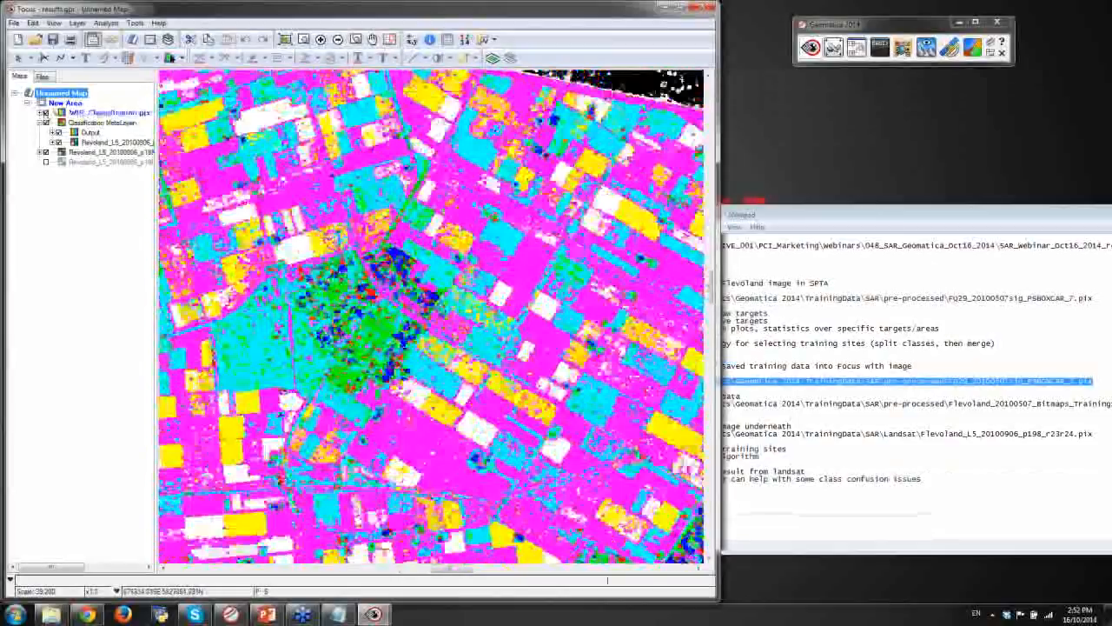
# - Hide the Classification MetaLayer and the WIS_Classification layer to show the Landsat image around the town
pyautogui.click(48, 124)
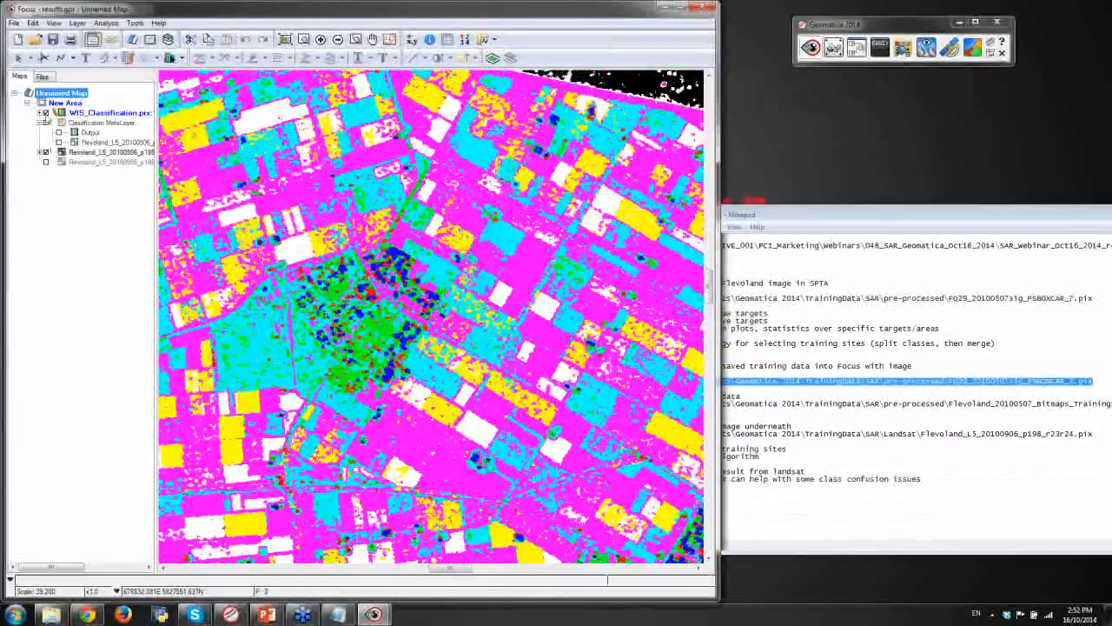
pyautogui.click(45, 113)
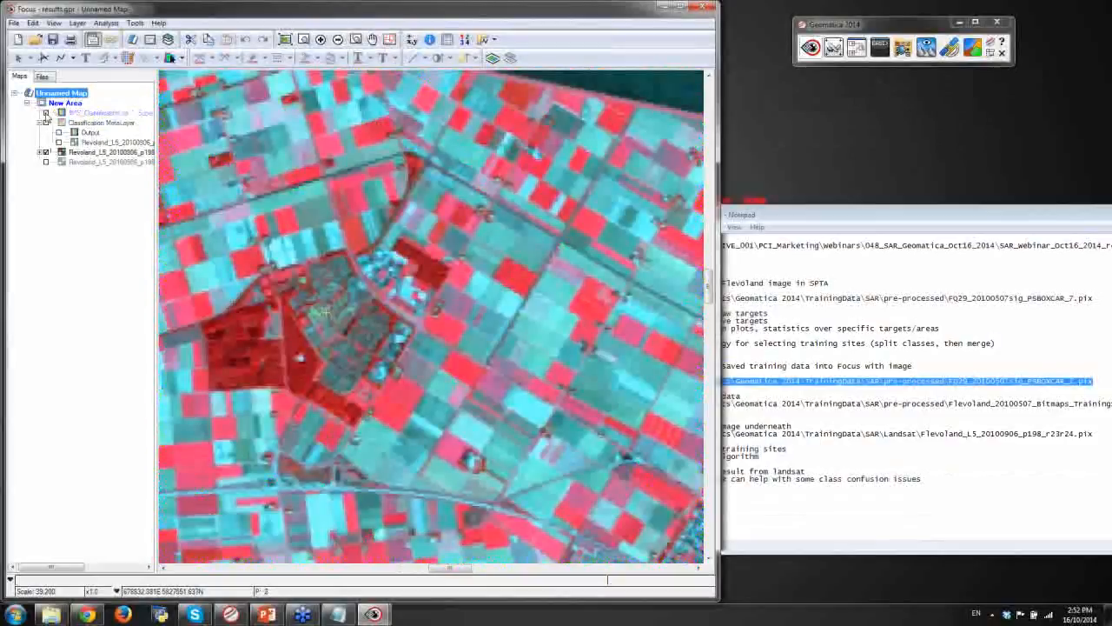
pyautogui.click(337, 339)
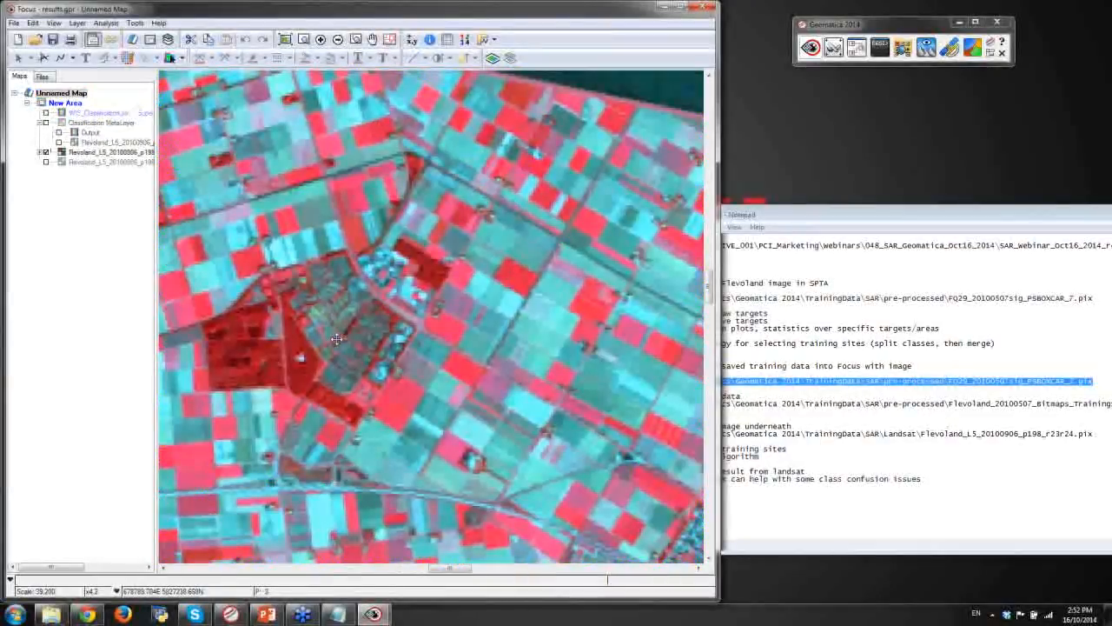
pyautogui.moveTo(336, 339); pyautogui.dragTo(363, 358)
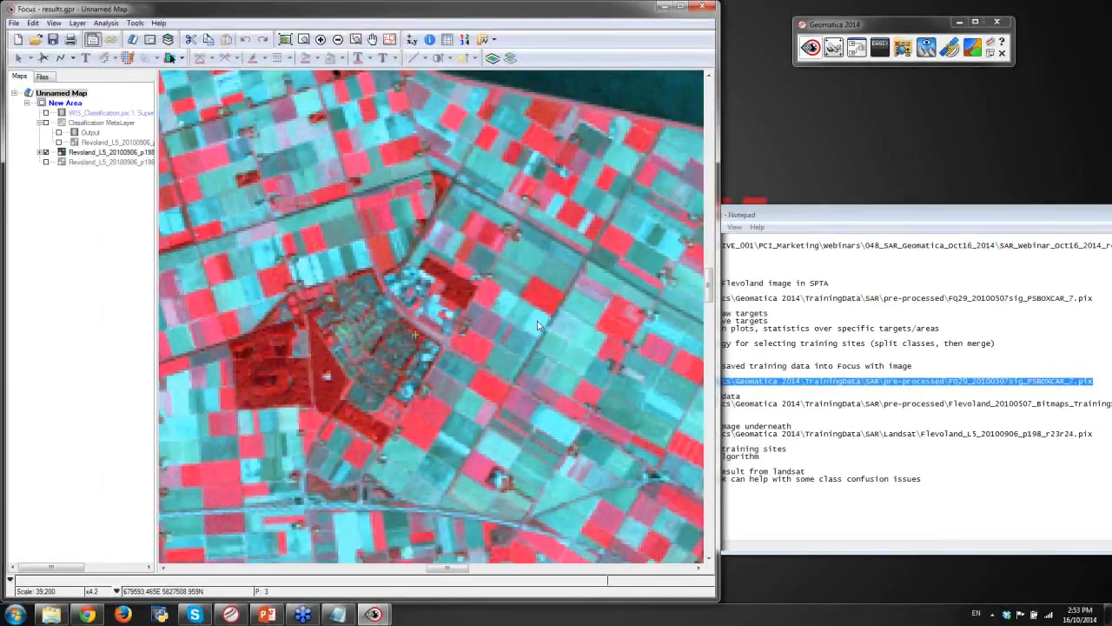
# - Compare the Classification MetaLayer and WIS_Classification in turn against the Landsat image over the town, hiding each again
pyautogui.click(46, 122)
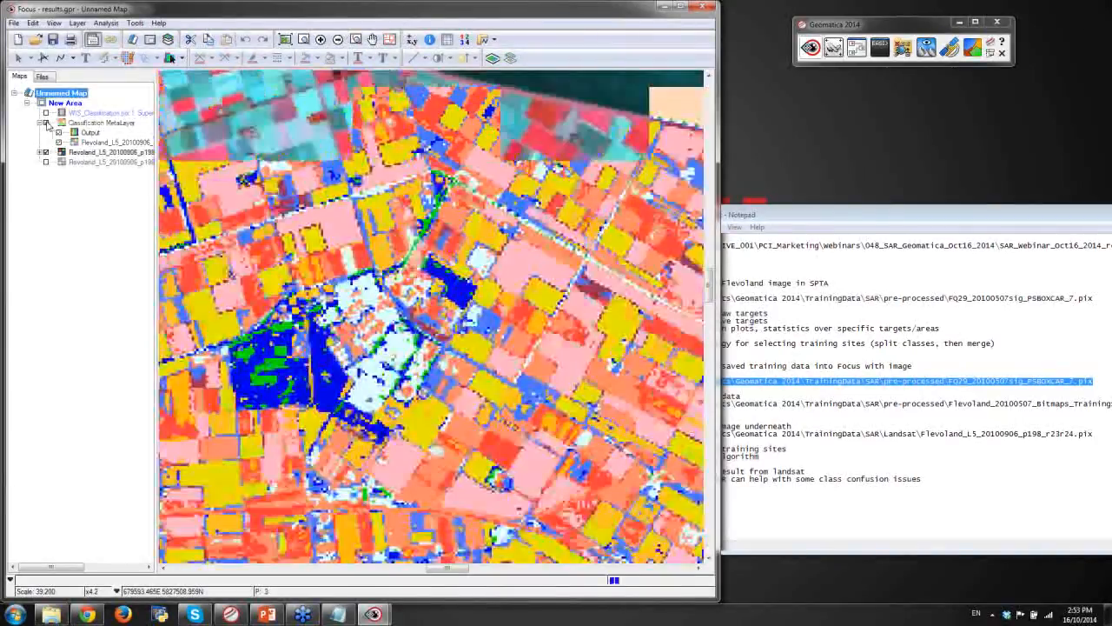
pyautogui.click(47, 123)
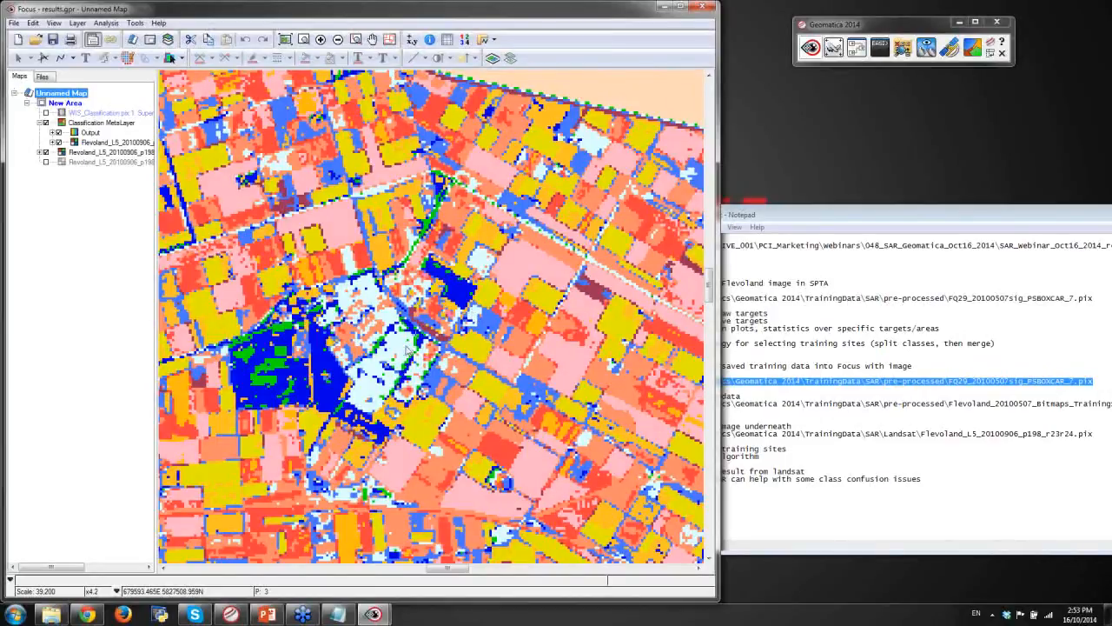
pyautogui.click(46, 122)
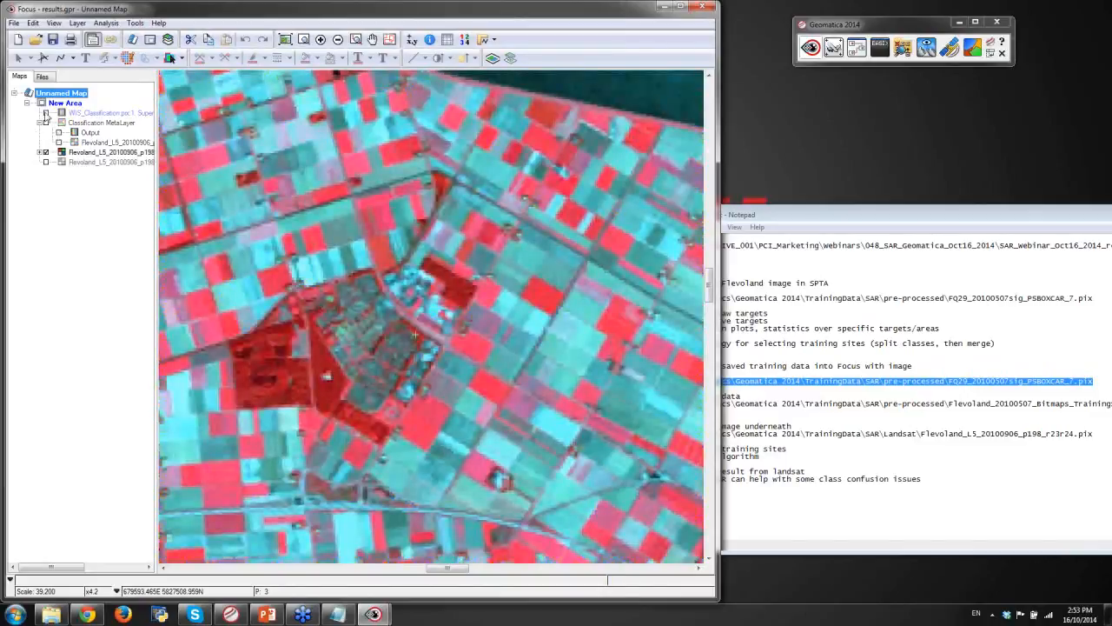
pyautogui.click(45, 113)
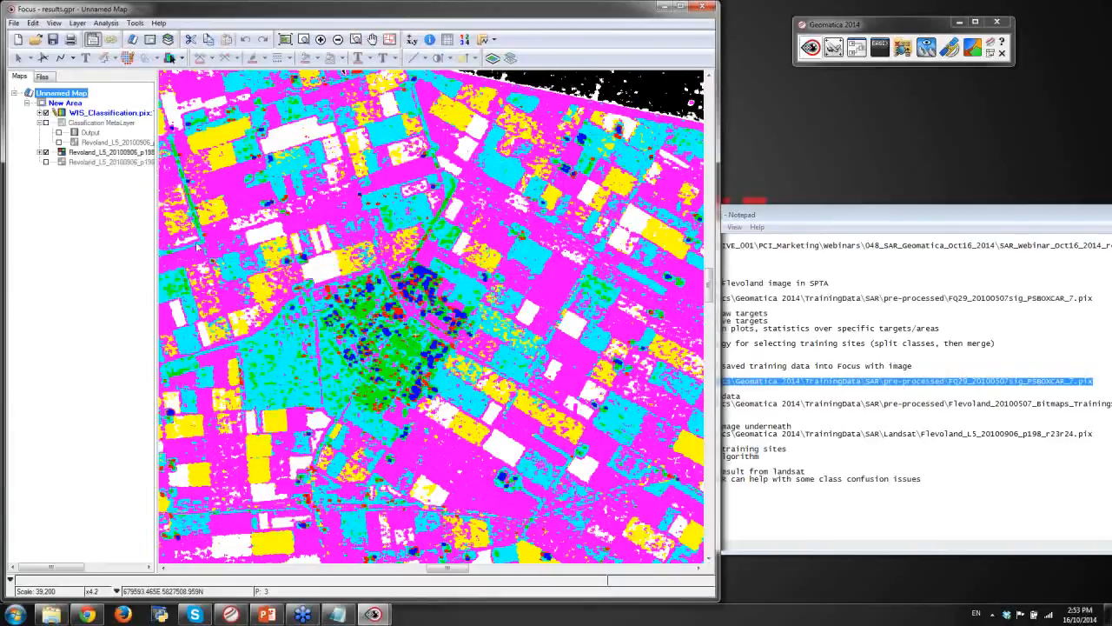
pyautogui.click(53, 113)
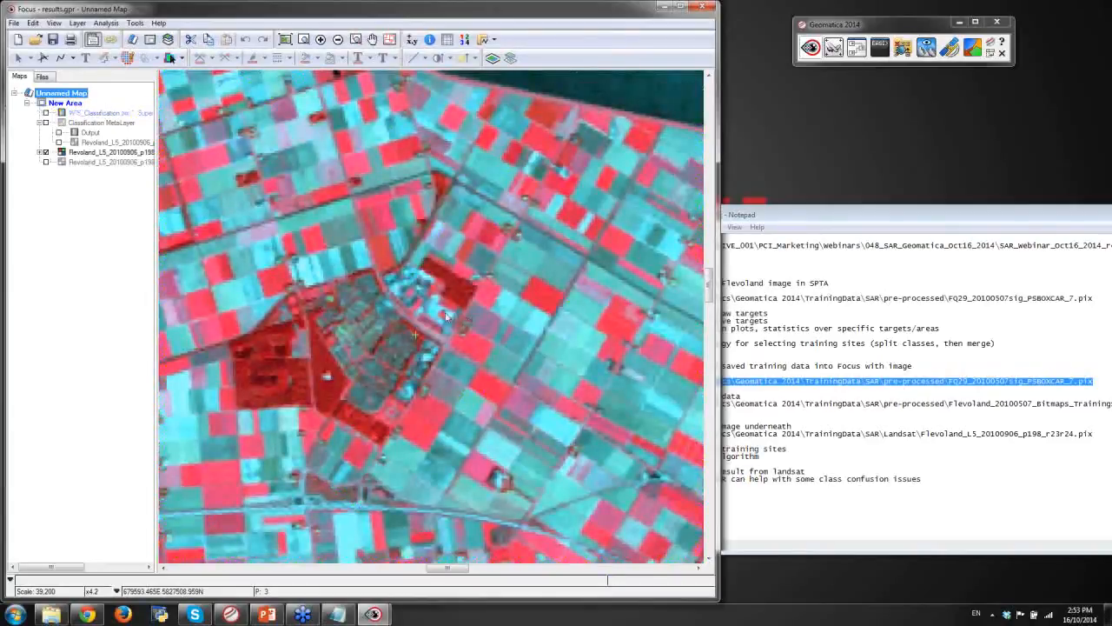
# - Briefly display the WIS_Classification layer over the town, then hide it to compare with the Landsat image
pyautogui.click(46, 113)
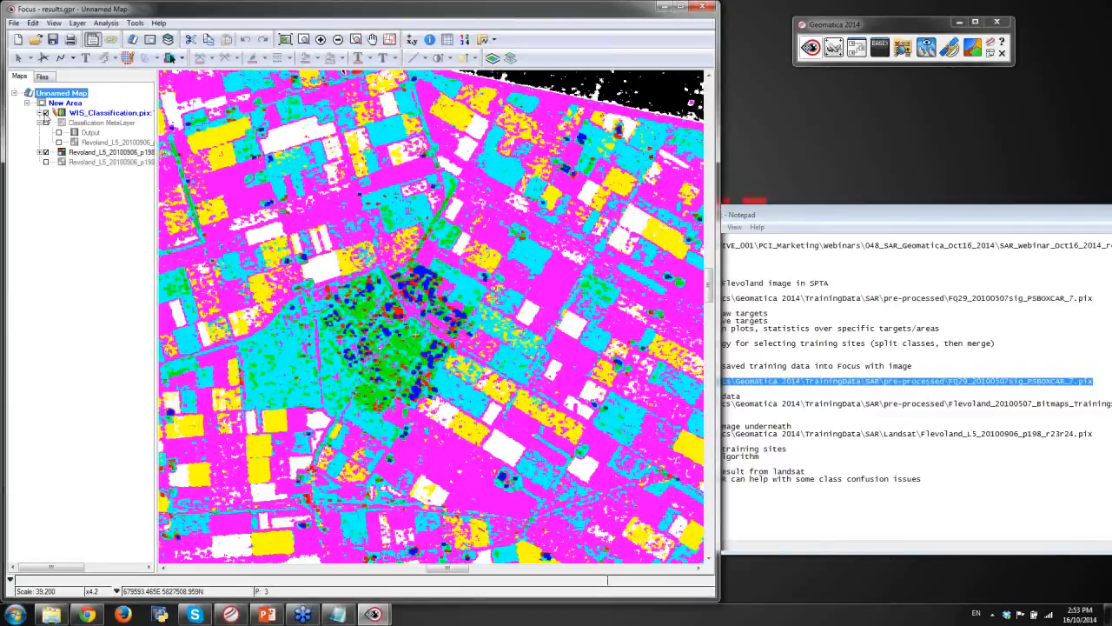
pyautogui.click(46, 113)
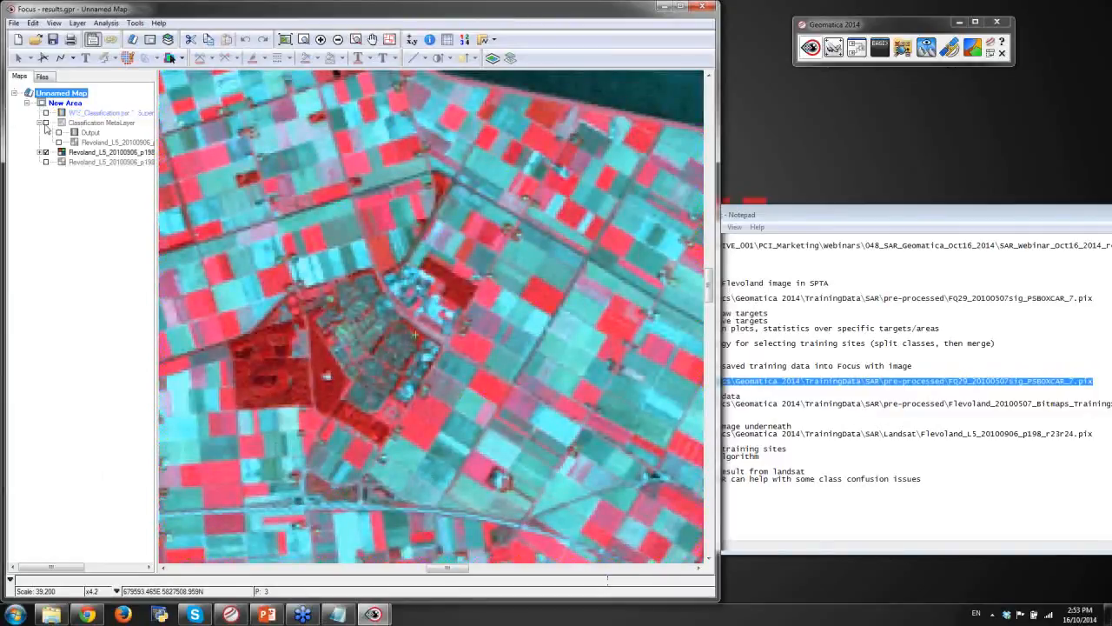
pyautogui.click(372, 367)
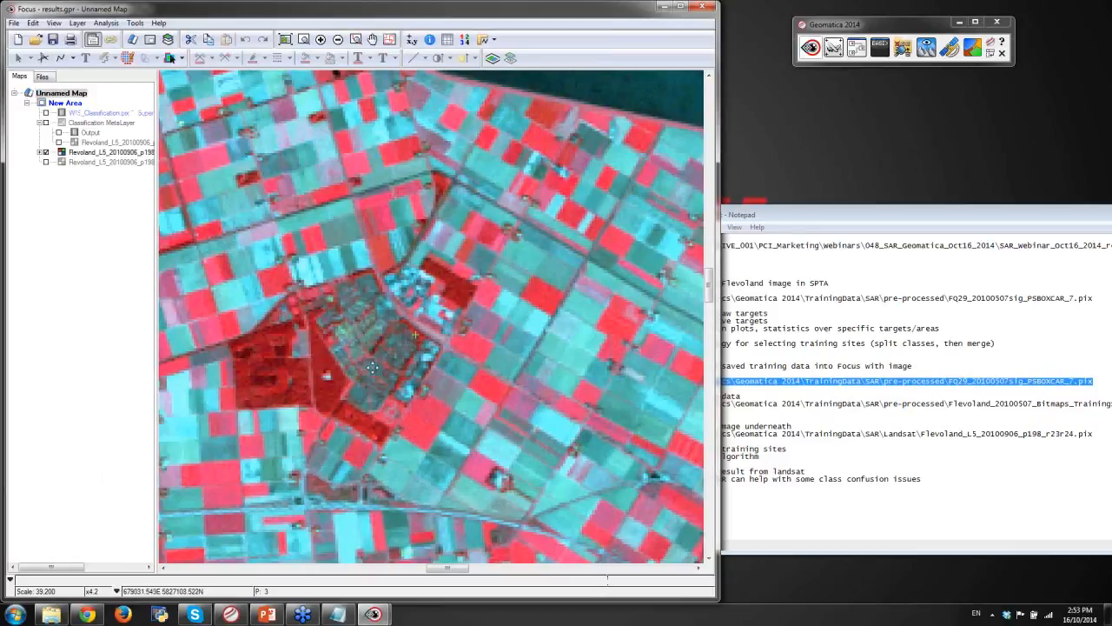
# - Examine the Landsat image around the town, the surrounding agricultural fields, the coastline and the neighbouring urban areas
pyautogui.moveTo(372, 368); pyautogui.dragTo(382, 366)
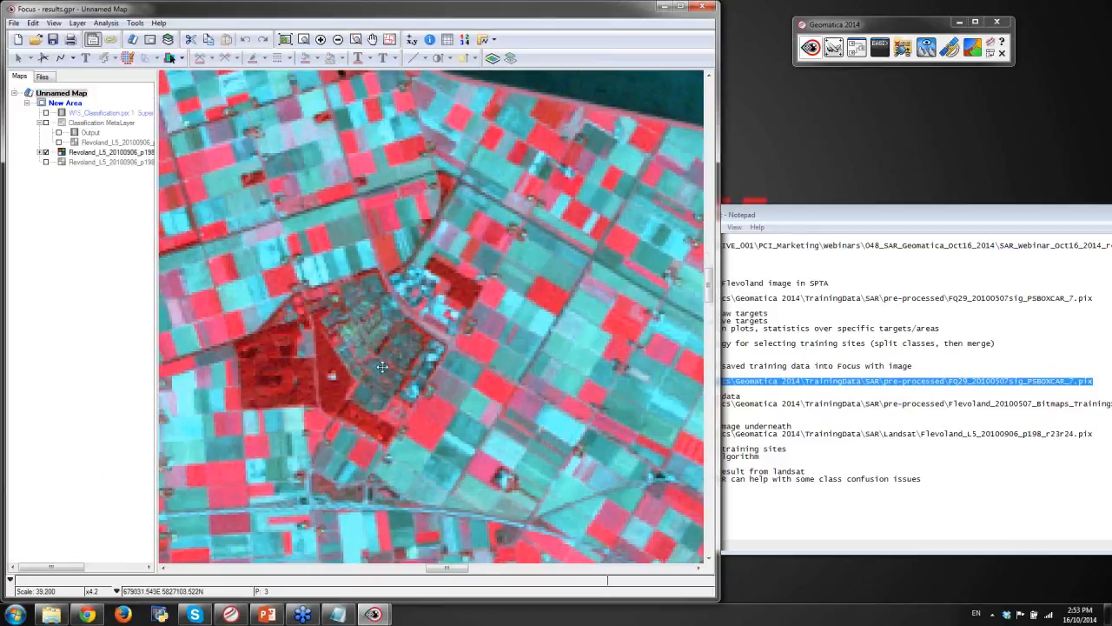
pyautogui.moveTo(383, 367); pyautogui.dragTo(441, 296)
pyautogui.scroll(-1, 418, 307)
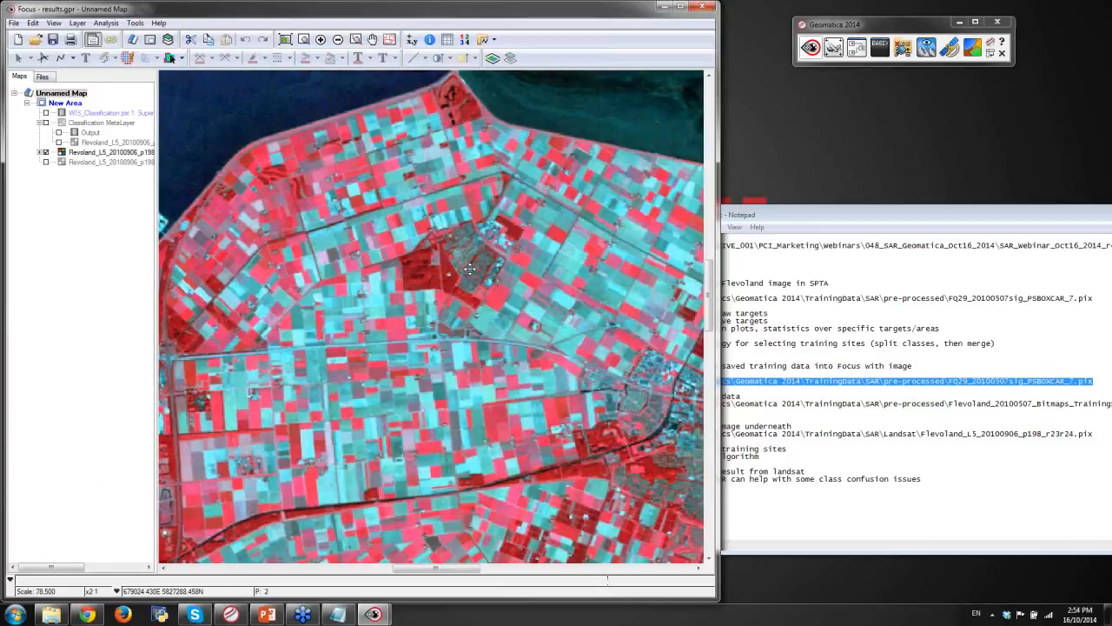
pyautogui.moveTo(469, 269); pyautogui.dragTo(465, 277)
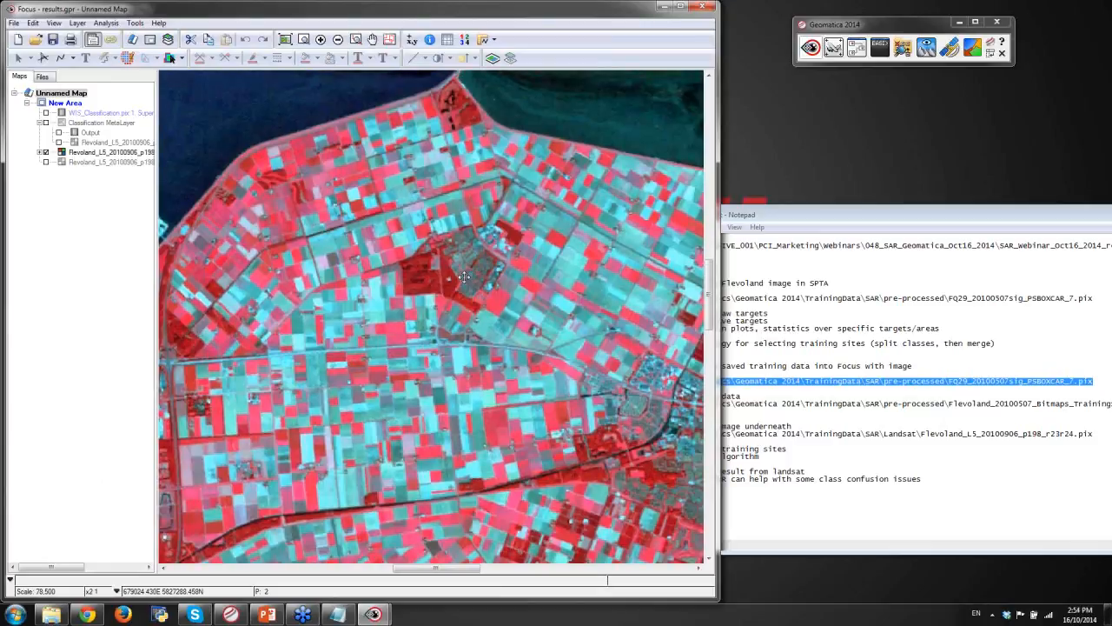
pyautogui.moveTo(465, 276); pyautogui.dragTo(453, 295)
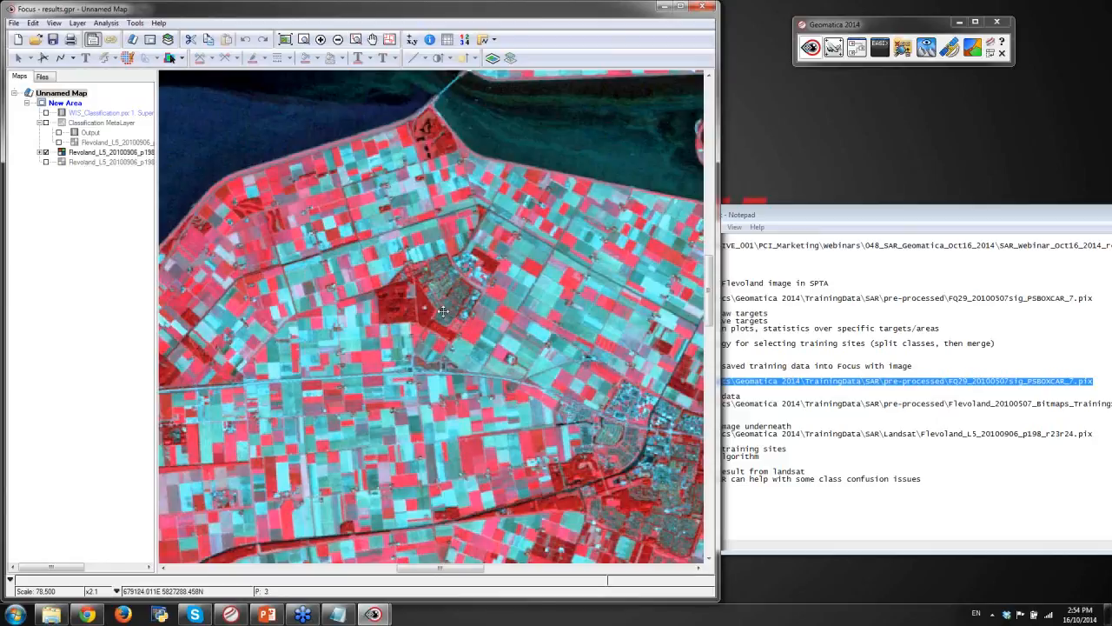
pyautogui.moveTo(443, 311); pyautogui.dragTo(415, 335)
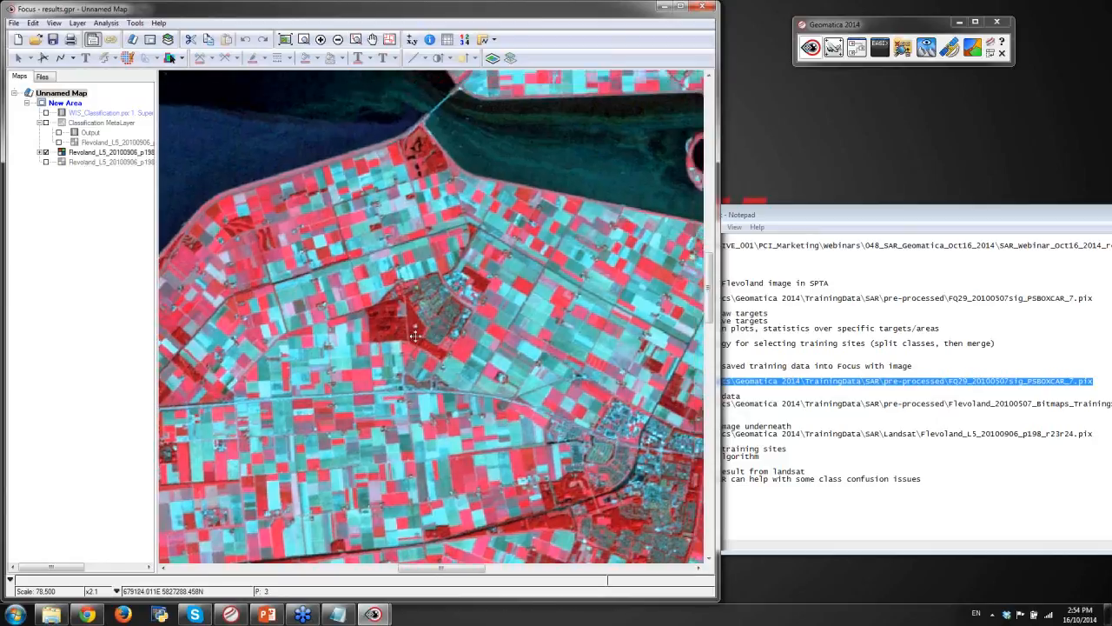
pyautogui.moveTo(415, 335); pyautogui.dragTo(341, 440)
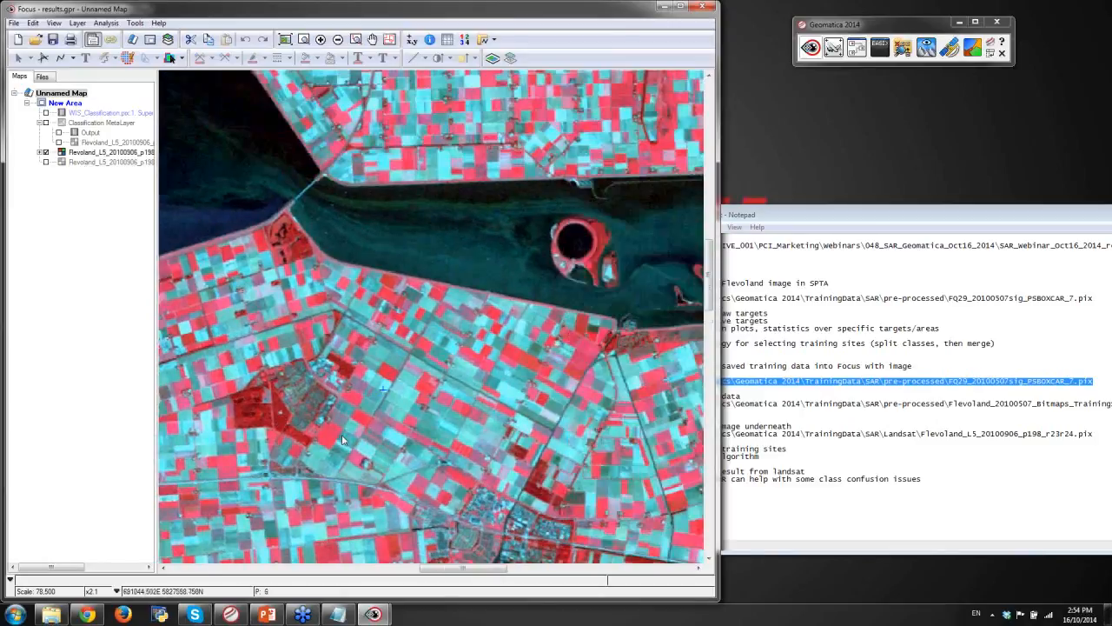
pyautogui.moveTo(342, 440); pyautogui.dragTo(472, 299)
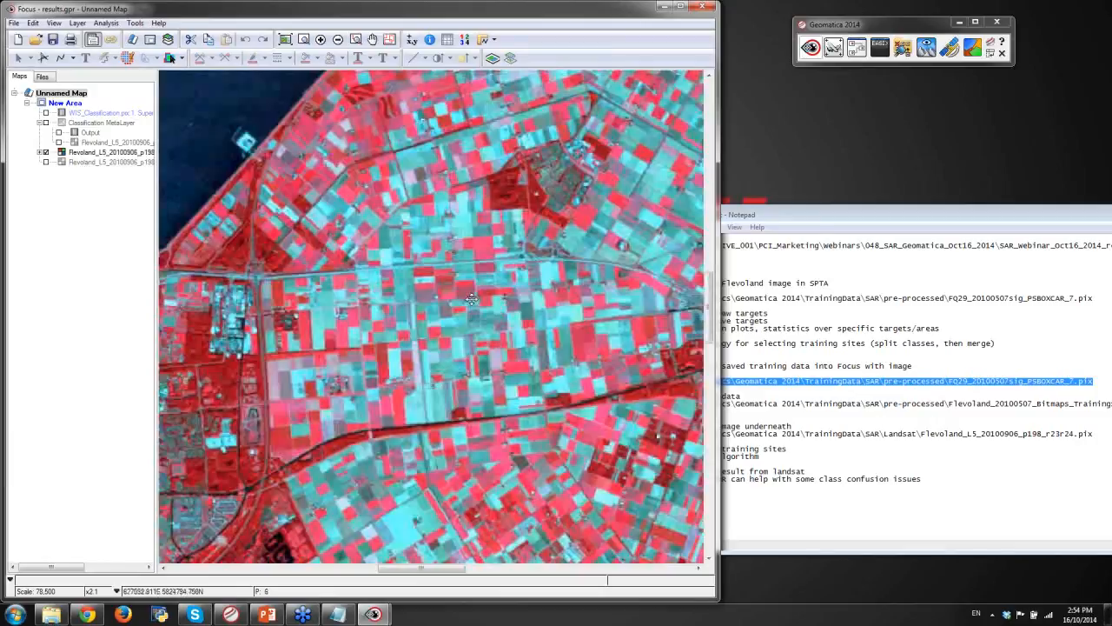
pyautogui.moveTo(548, 171); pyautogui.dragTo(481, 264)
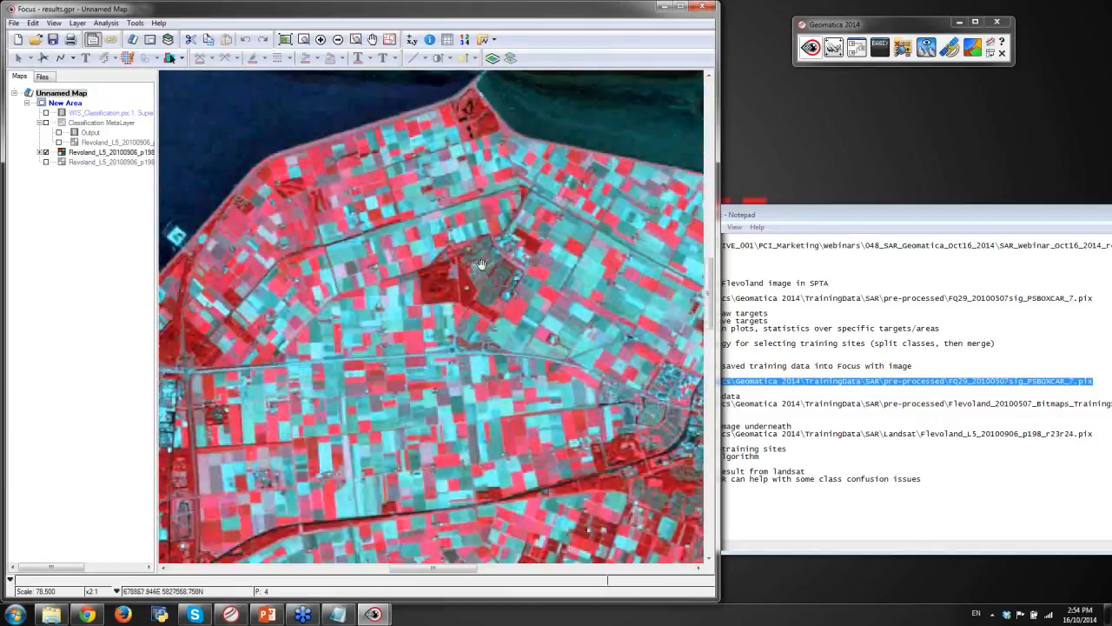
pyautogui.moveTo(481, 264); pyautogui.dragTo(462, 279)
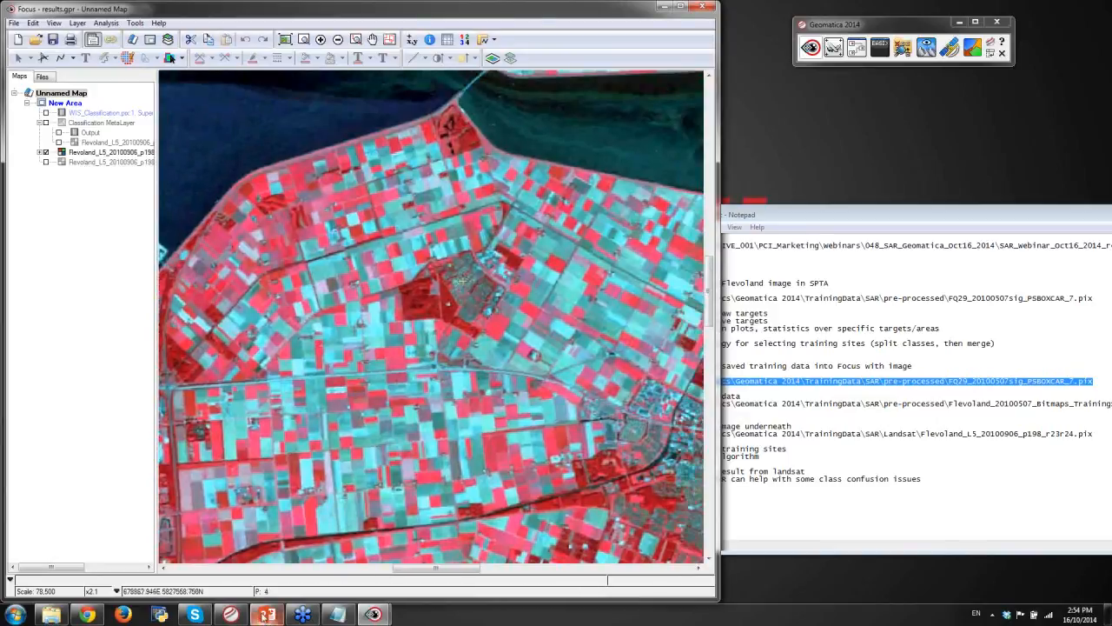
# - Switch to the SAR webinar presentation in PowerPoint and start the slide show at slide 56, "What's new in 2014"
pyautogui.click(264, 615)
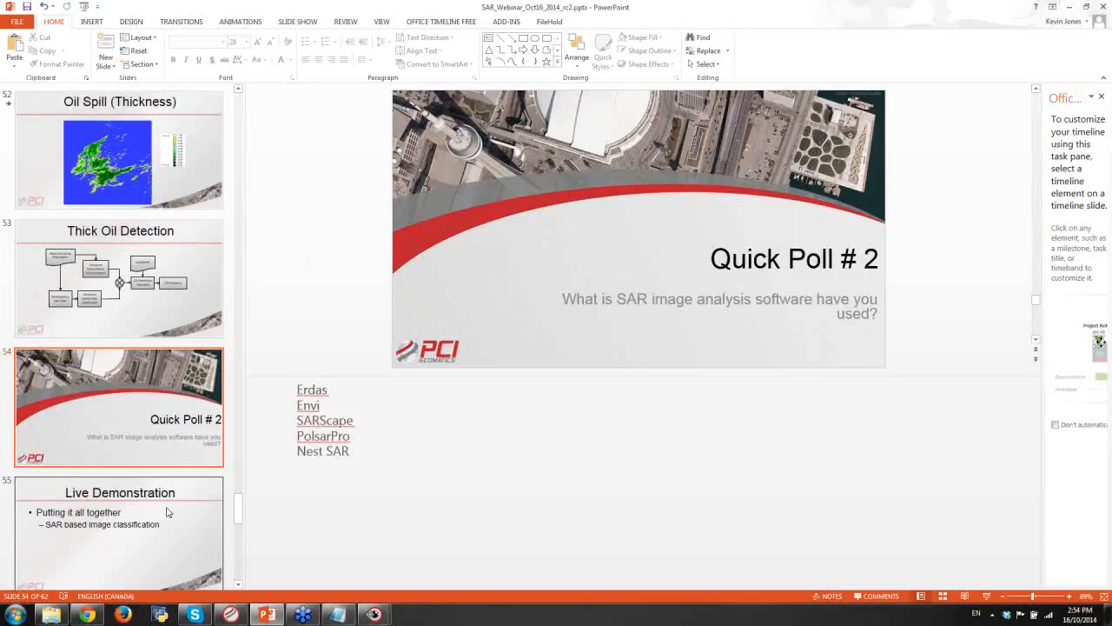
pyautogui.click(168, 513)
pyautogui.click(154, 345)
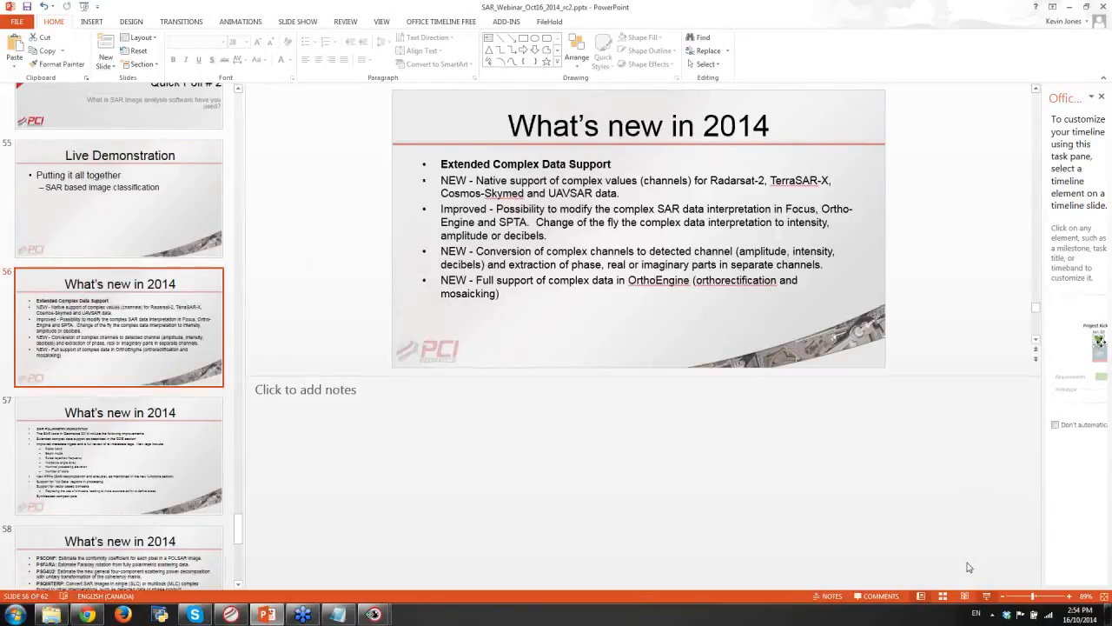
pyautogui.click(987, 596)
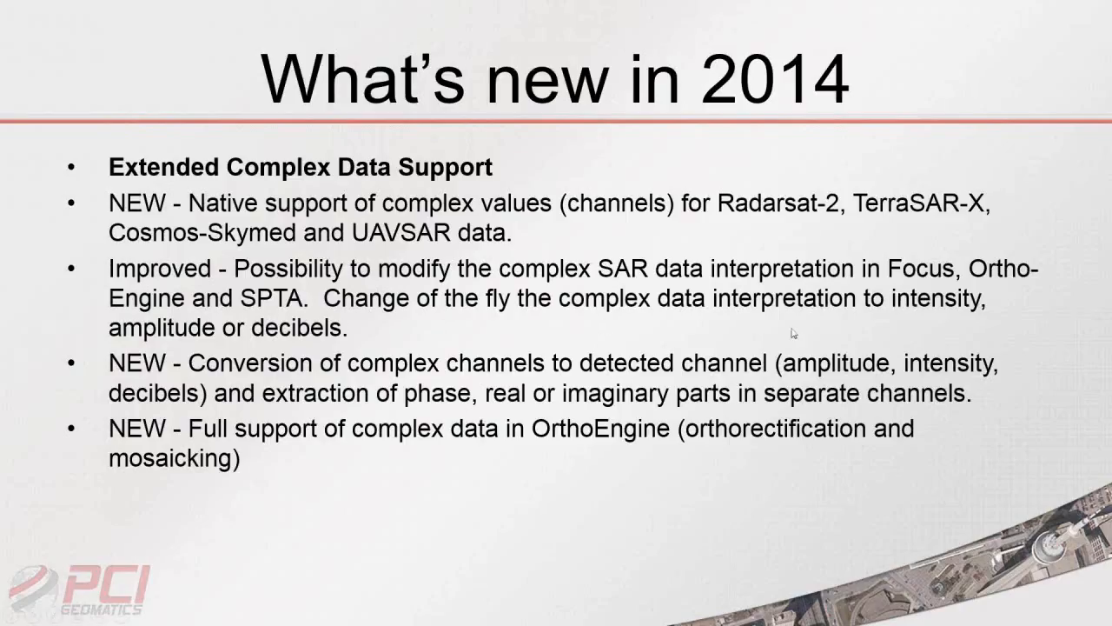